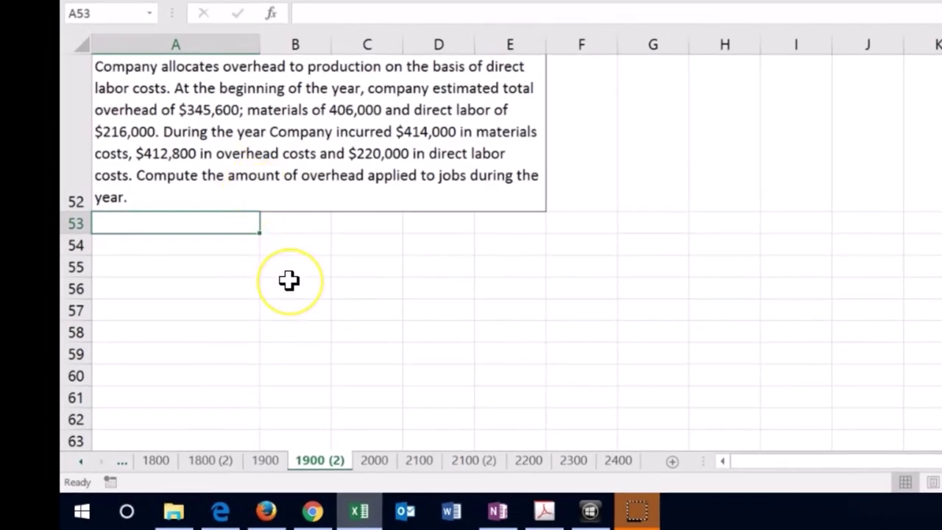
List OH 345,600 in row 54 and DL 216,000 in row 55
key(Down)
text(OH)
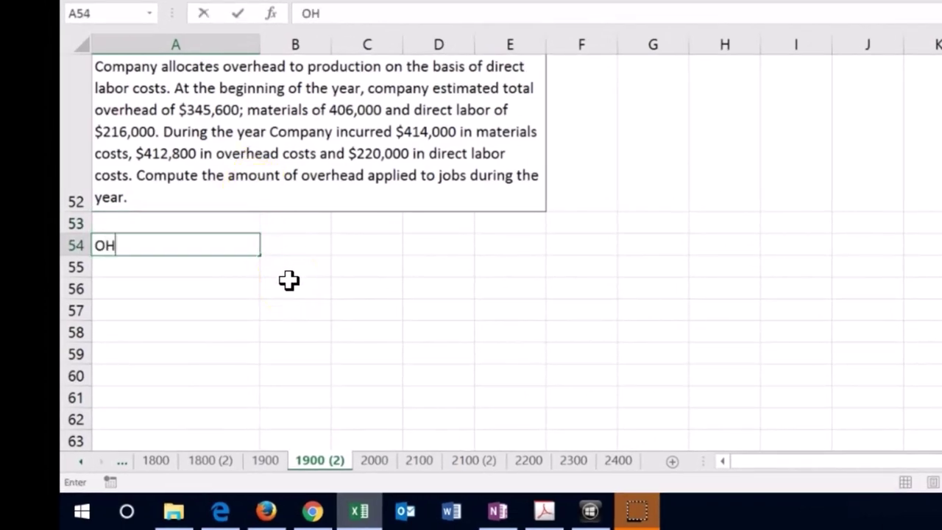
key(Tab)
text(345600)
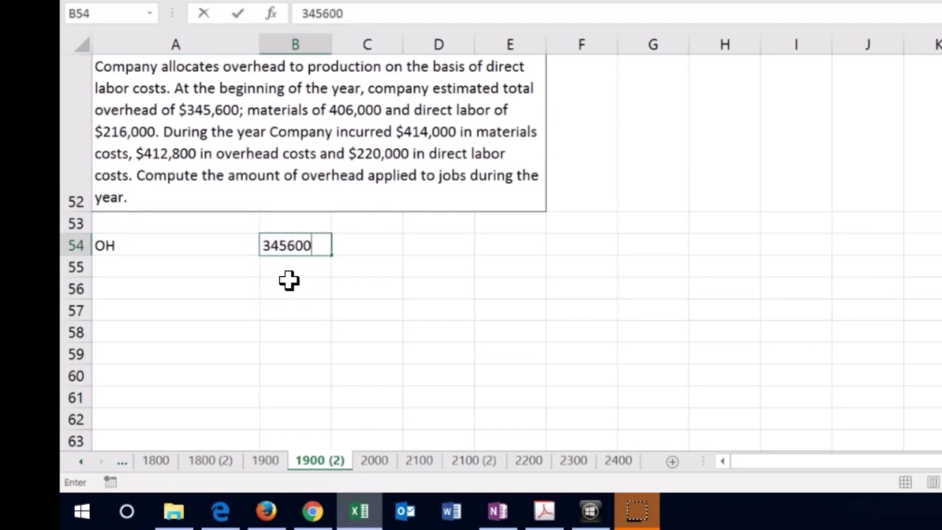
key(Return)
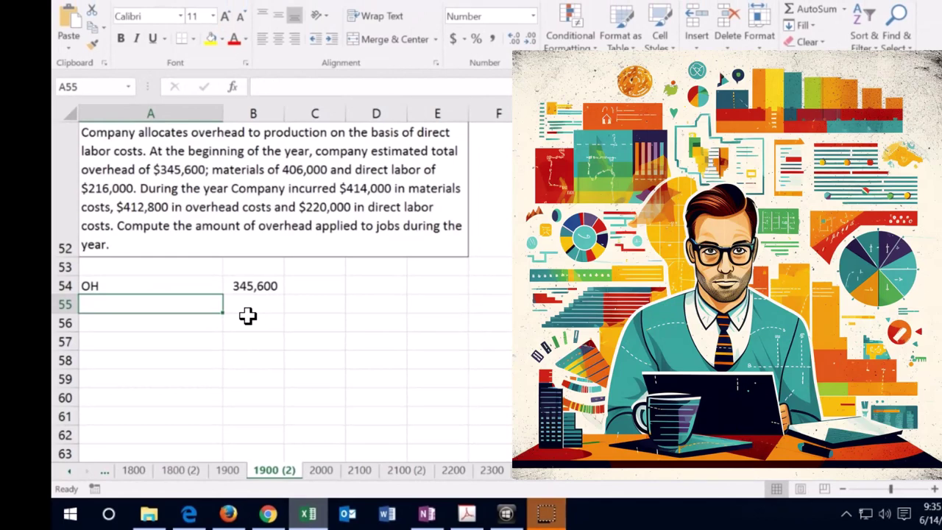
text(DL)
key(Tab)
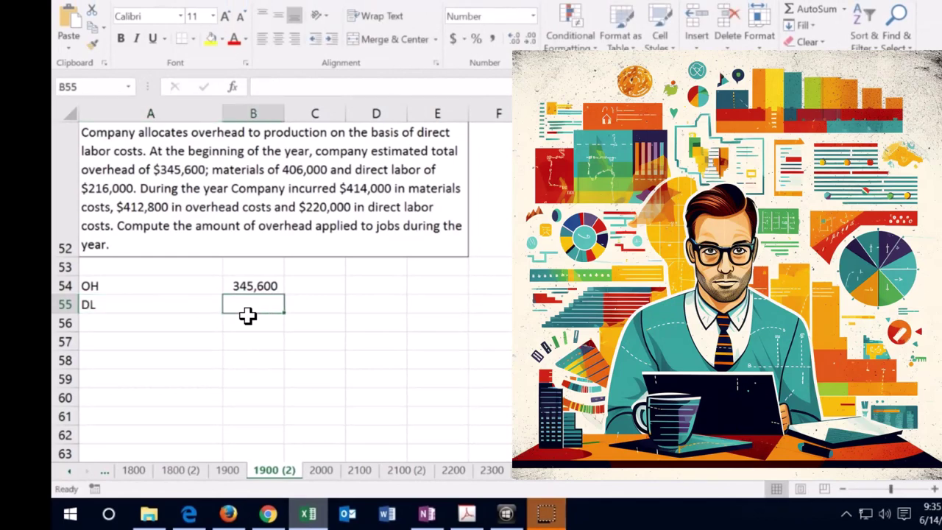
text(216000)
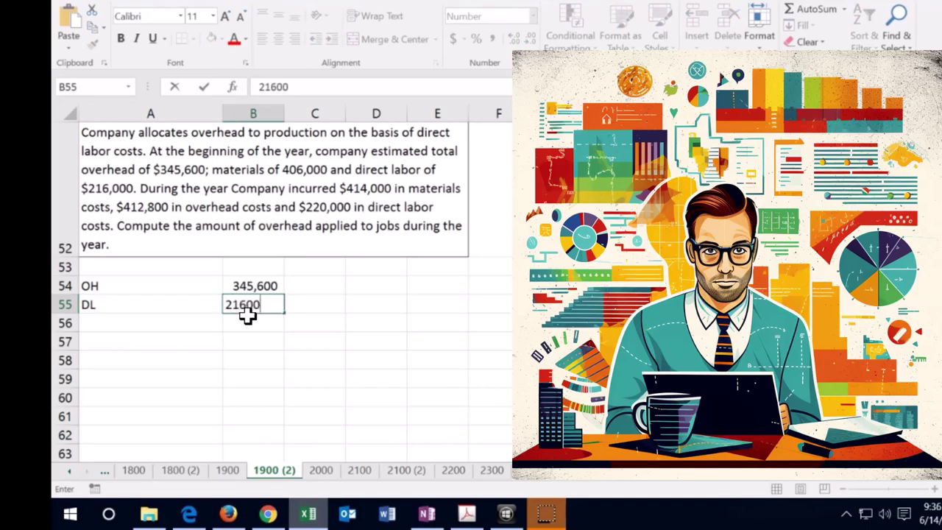
key(Return)
Begin the overhead rate formula in B56 with =B54
click(248, 316)
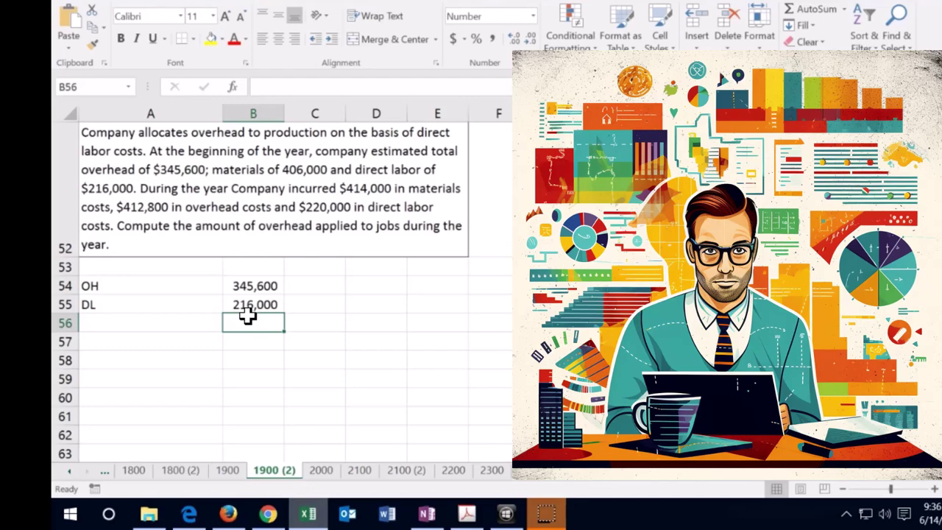
text(=)
click(253, 286)
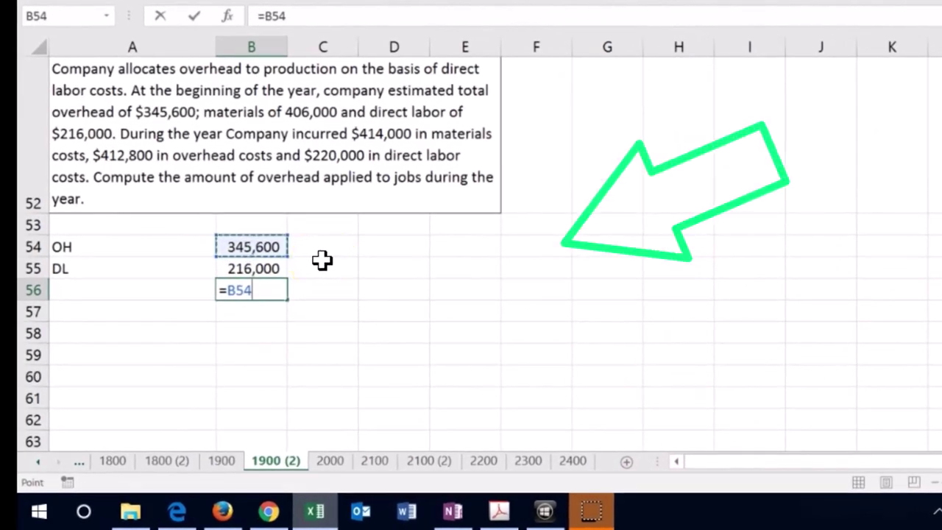
Complete the overhead rate formula =B54/B55 in B56
text(/)
click(278, 270)
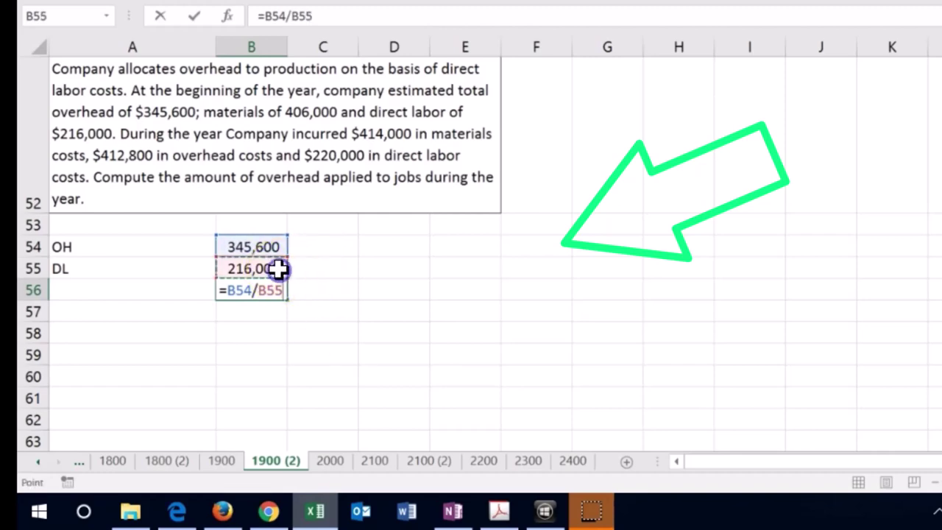
key(Return)
key(Up)
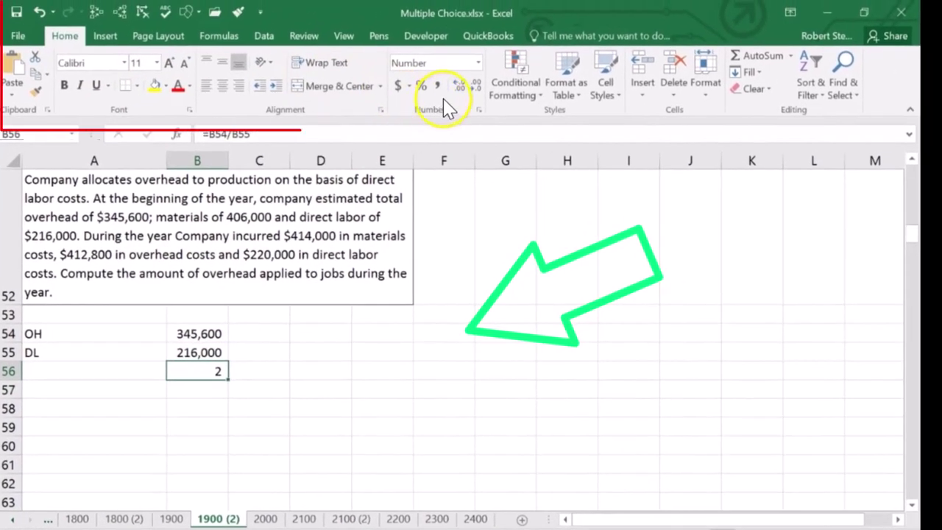
Format the overhead rate to display as a 160% percentage
click(475, 38)
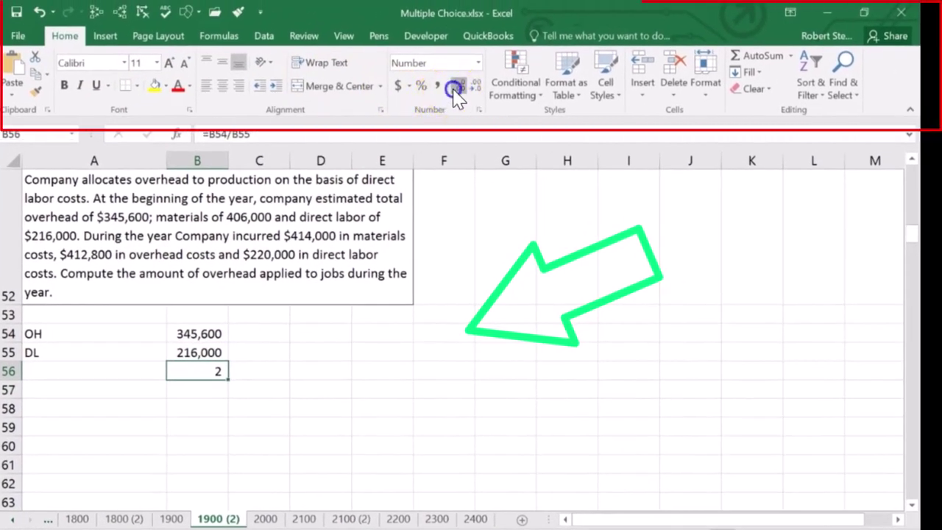
click(457, 87)
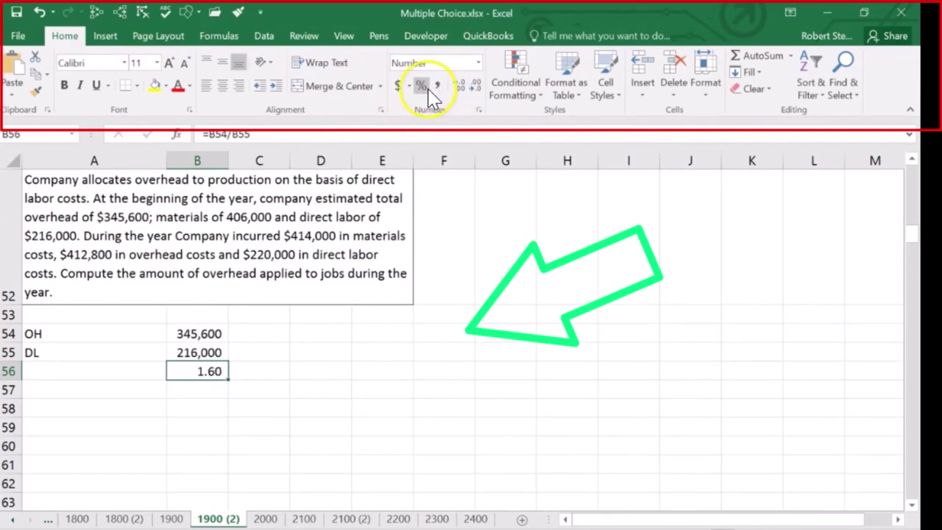
click(423, 87)
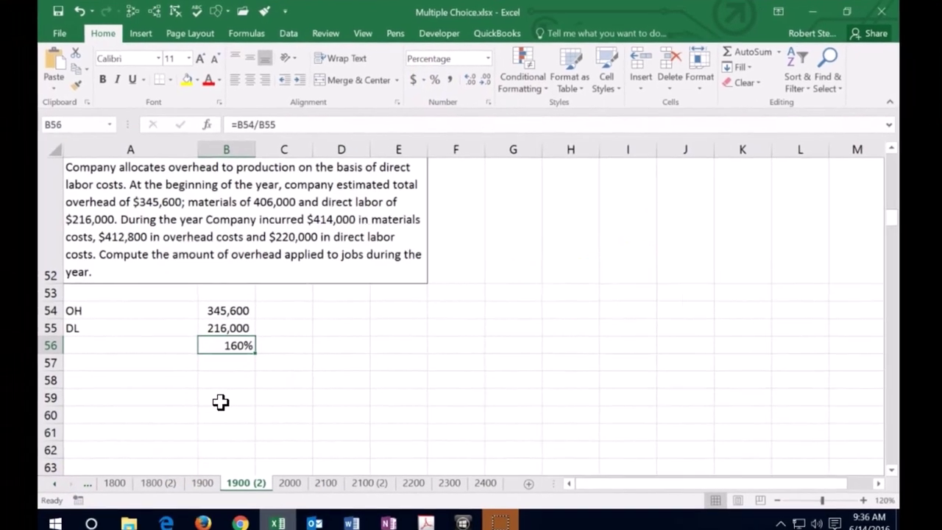
click(210, 350)
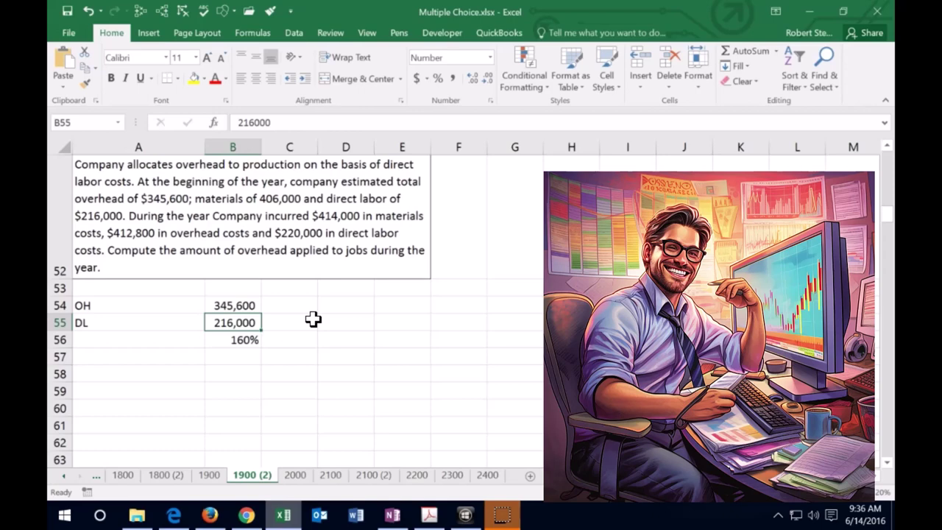
click(305, 325)
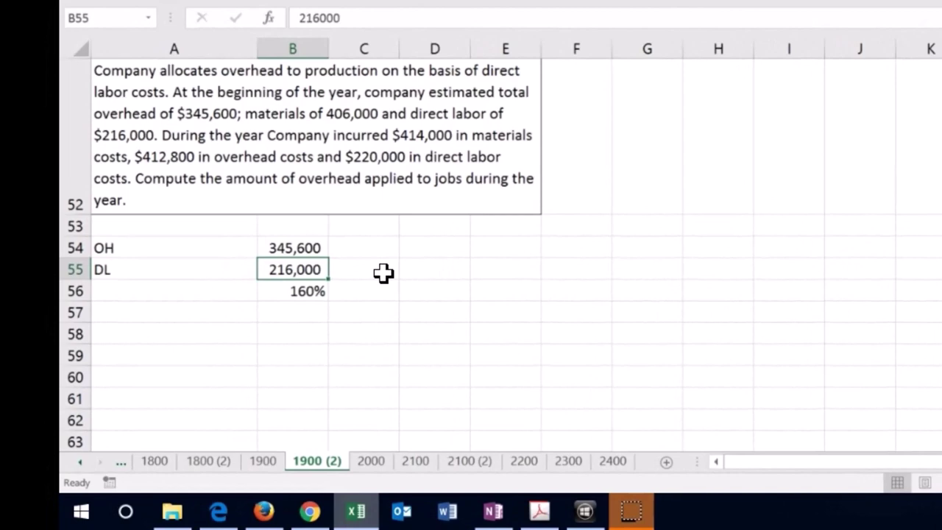
click(306, 311)
click(367, 318)
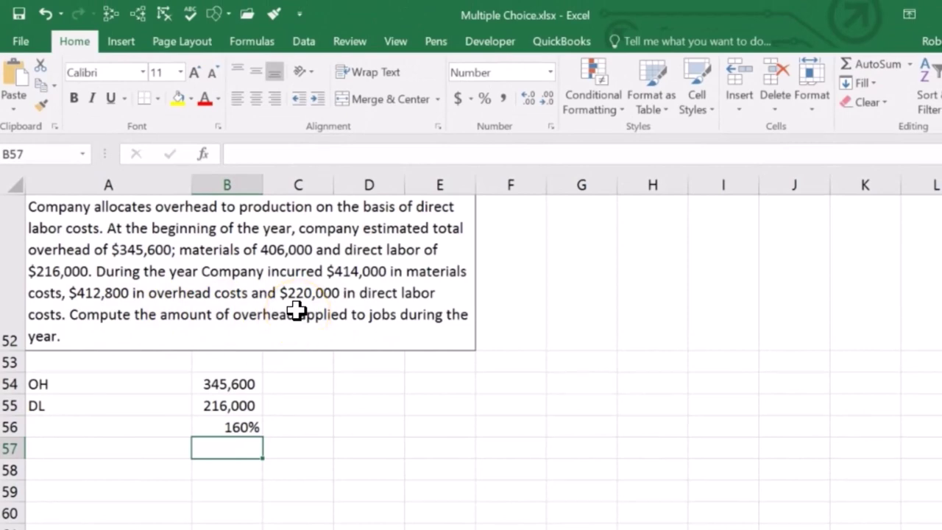
click(297, 309)
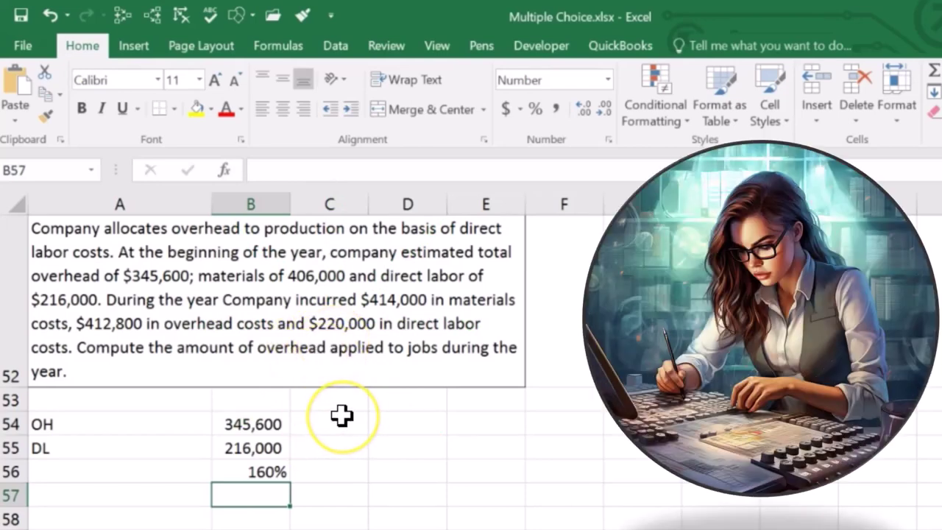
Enter actual direct labor 220,000 in B57 and applied overhead =B56*B57 (352,000) in B58
text(220,000)
key(Return)
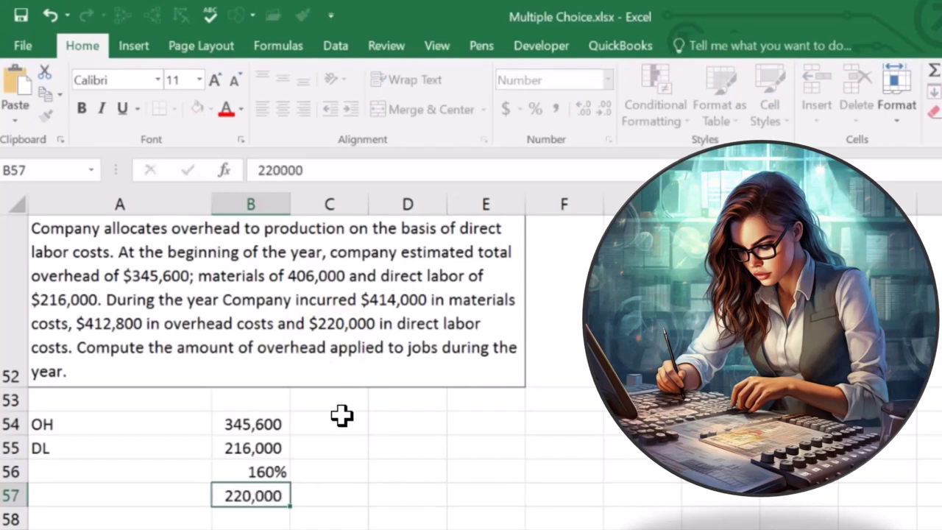
text(=)
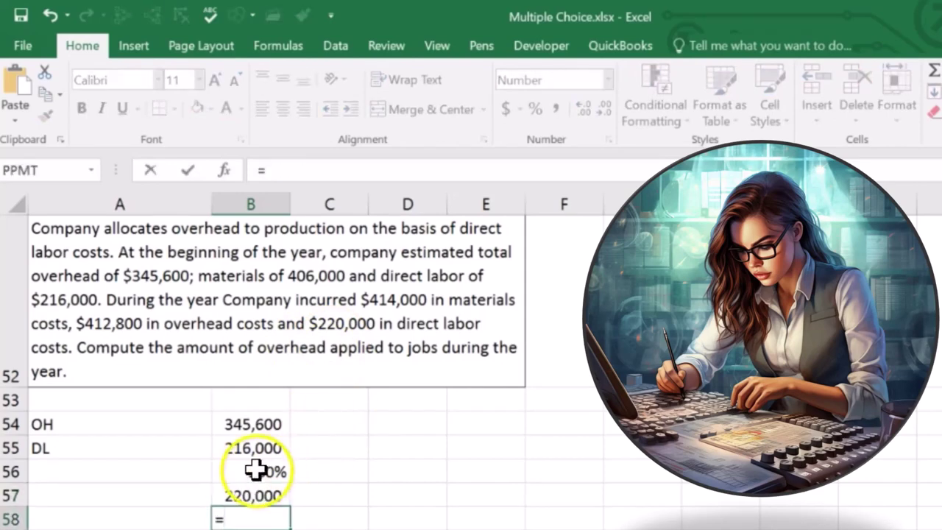
click(256, 471)
text(*)
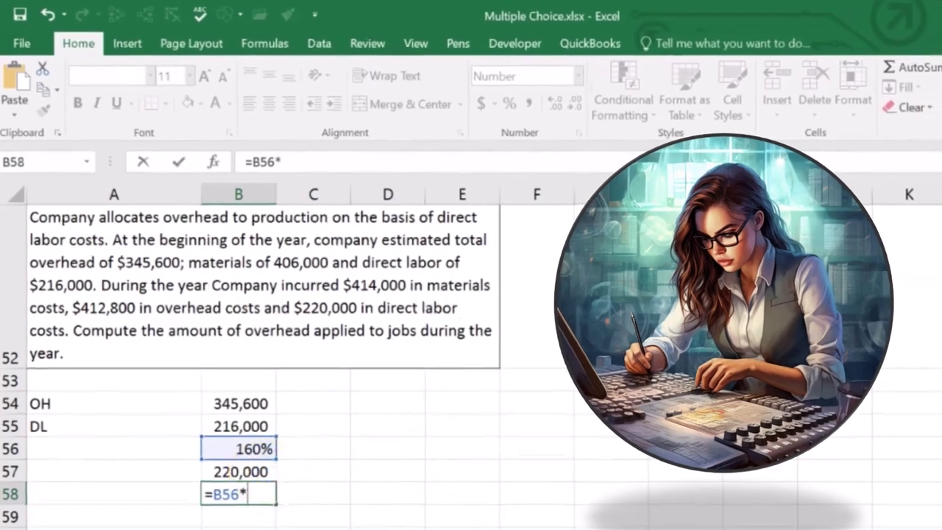
click(250, 472)
key(Return)
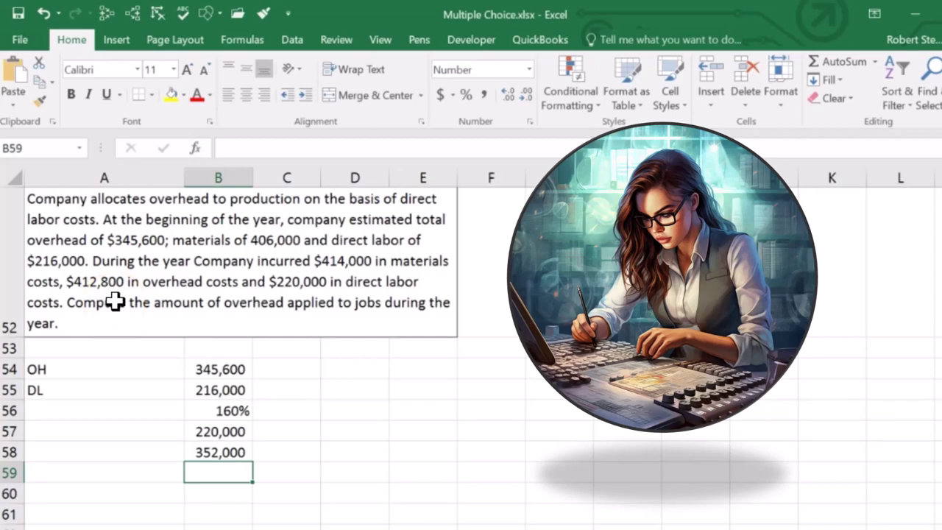
Bring the next job order costing problem into view and select a cell near it
click(161, 452)
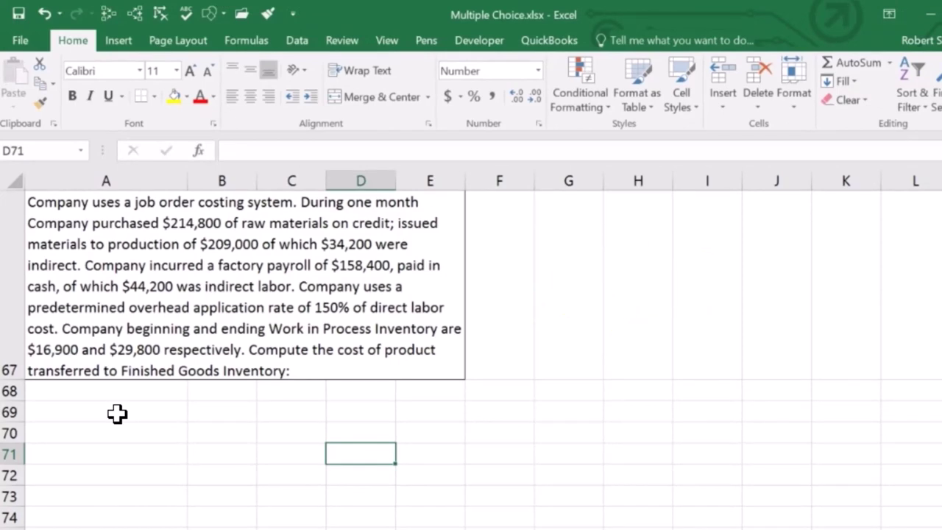
Put a WIP heading in B69, merged and centred over B69:C69 with a bottom border
click(216, 413)
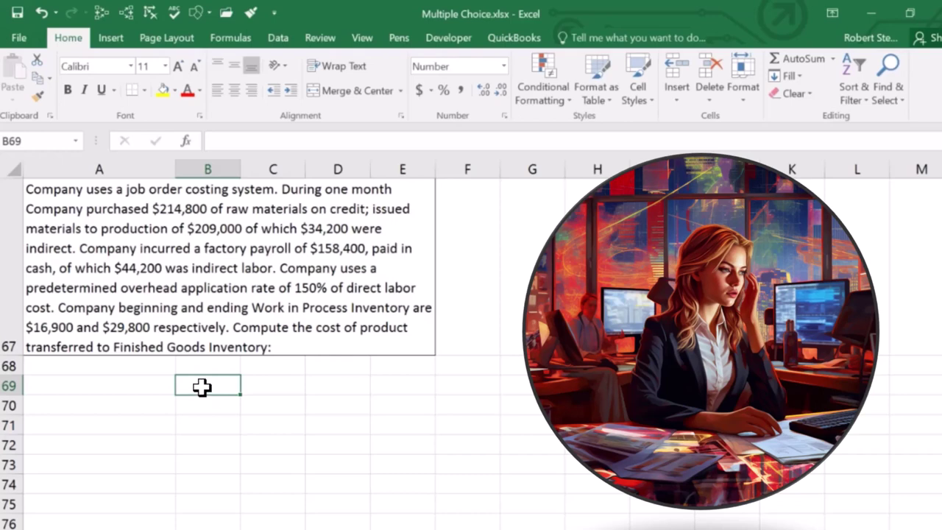
text(WI)
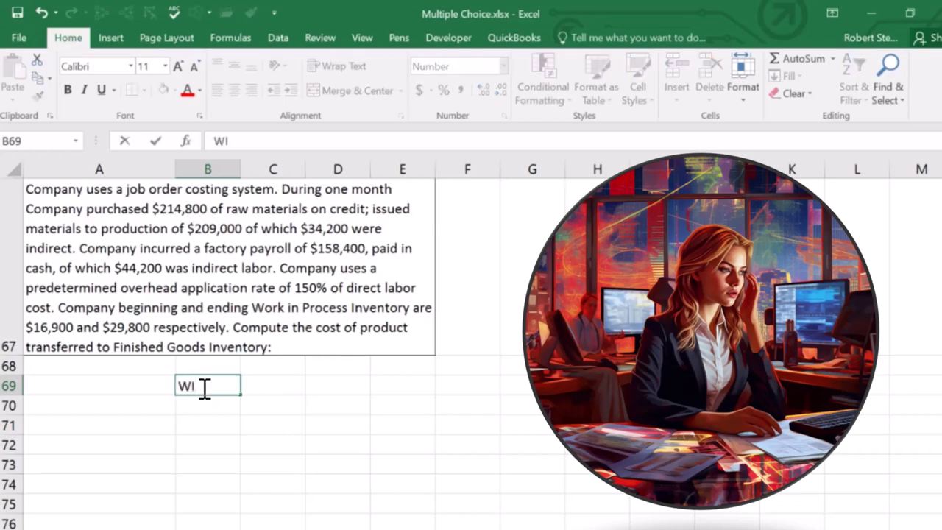
text(P)
key(Return)
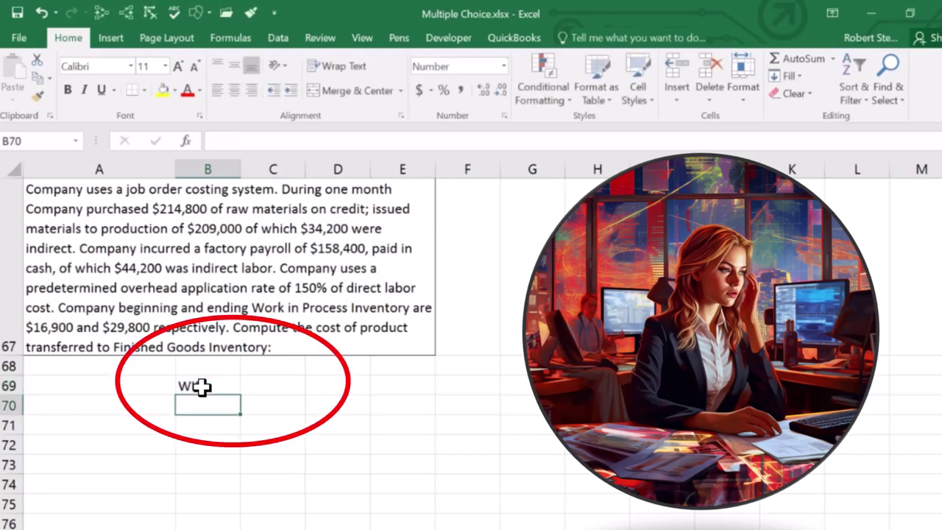
drag(201, 387, 254, 386)
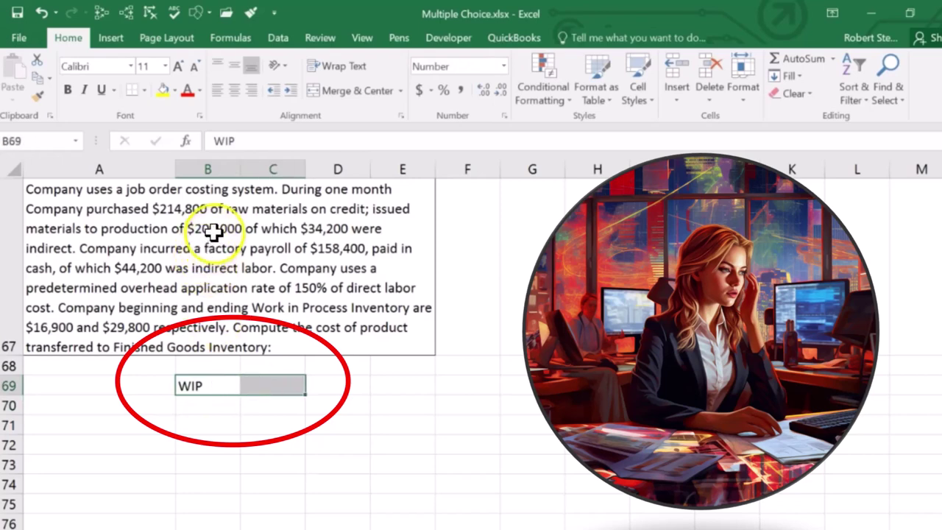
click(325, 96)
click(326, 95)
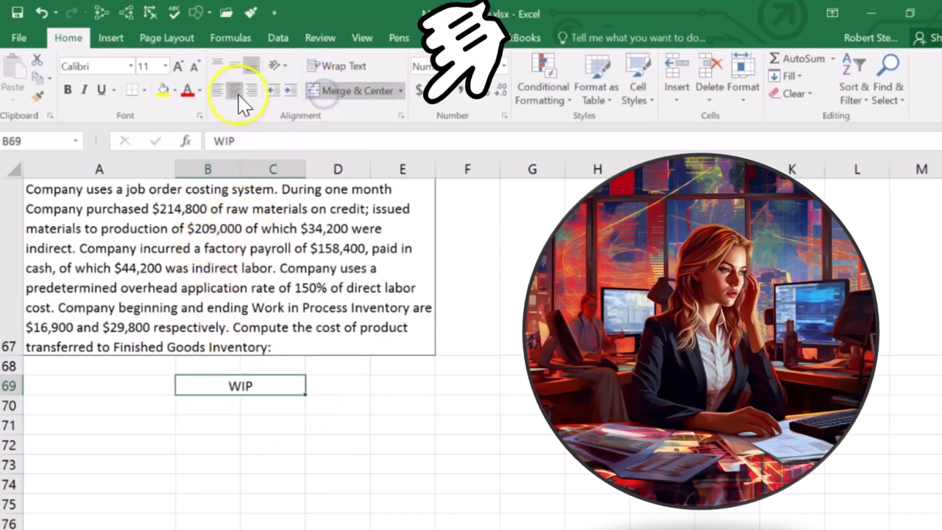
click(136, 95)
Add a left border down C70:C75 as the T-account's vertical line
drag(259, 401, 263, 498)
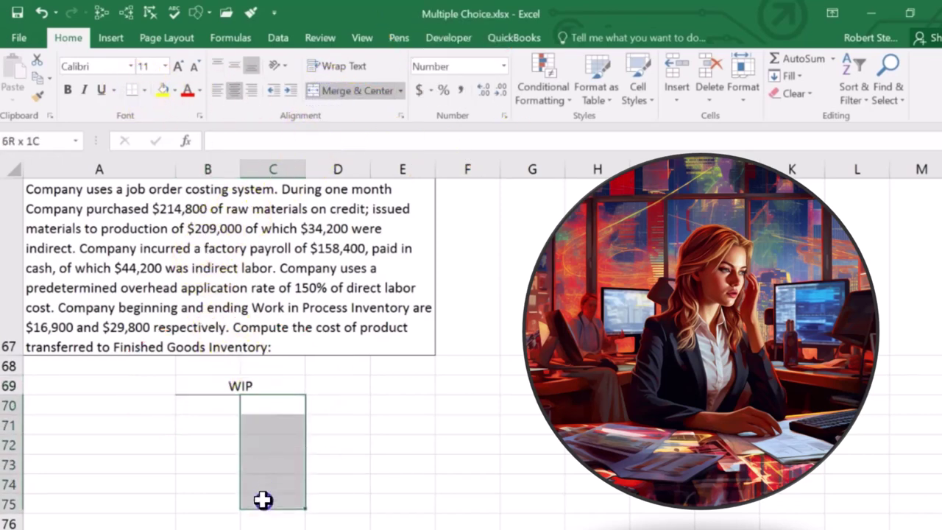
click(144, 89)
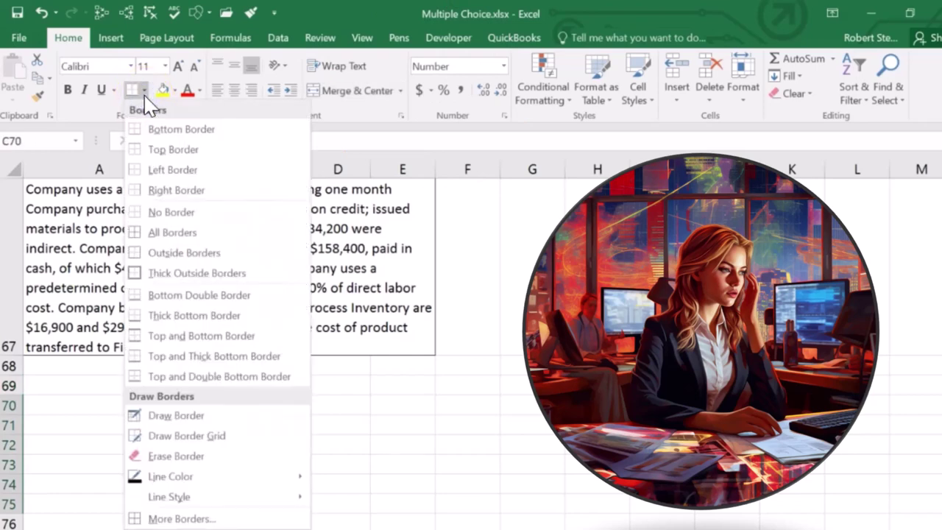
click(172, 169)
click(173, 446)
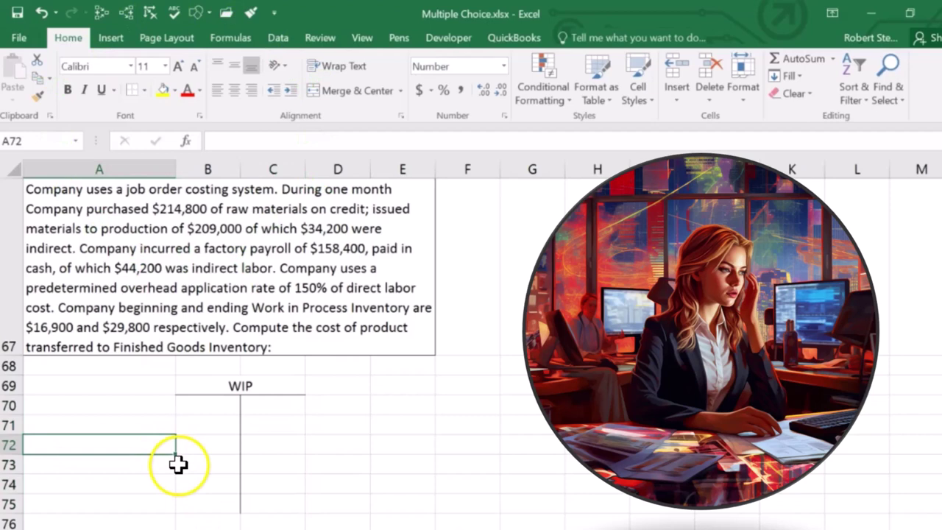
Enter Beg with 16,900, then DM, DL and OH labels in column A
click(126, 406)
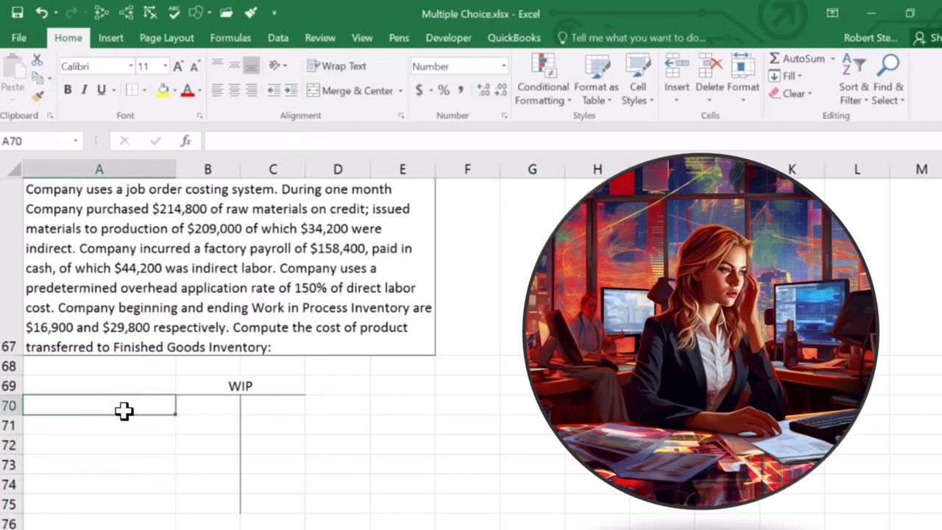
text(Beg)
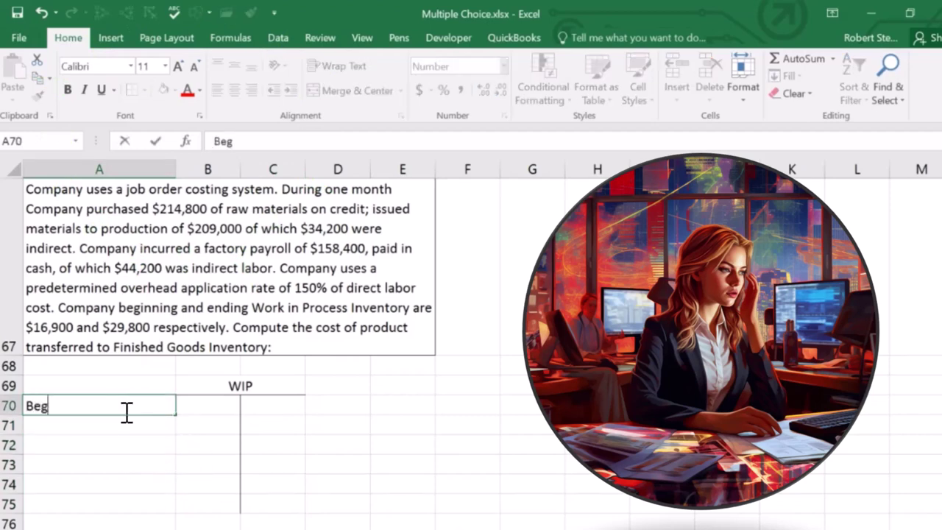
key(Tab)
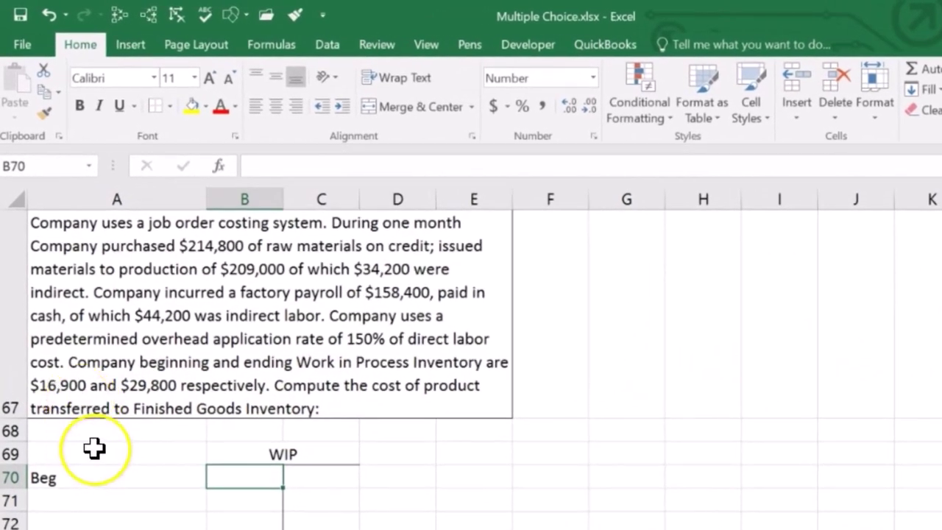
text(16900)
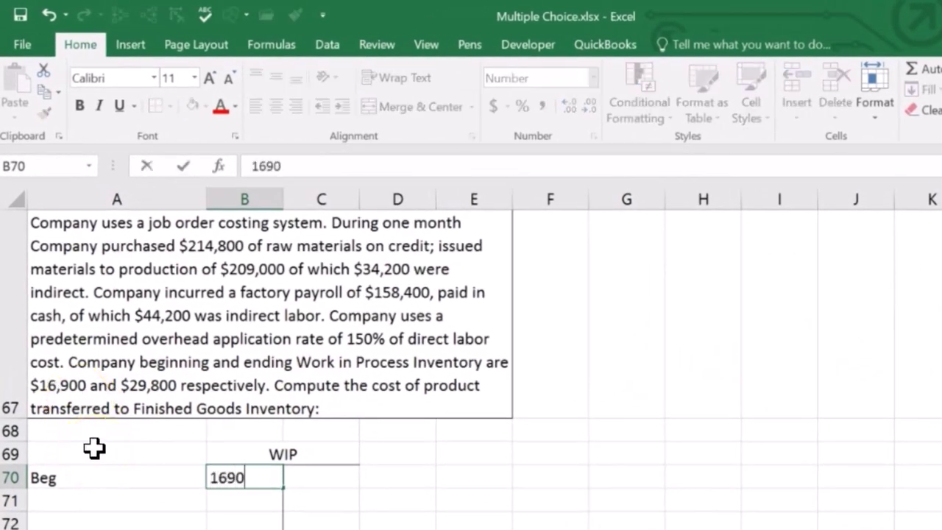
key(Return)
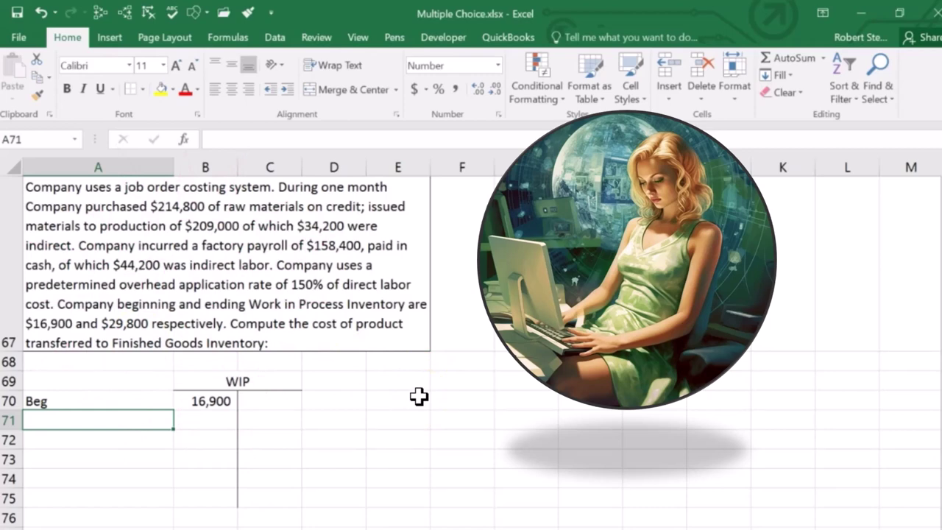
text(DM)
key(Return)
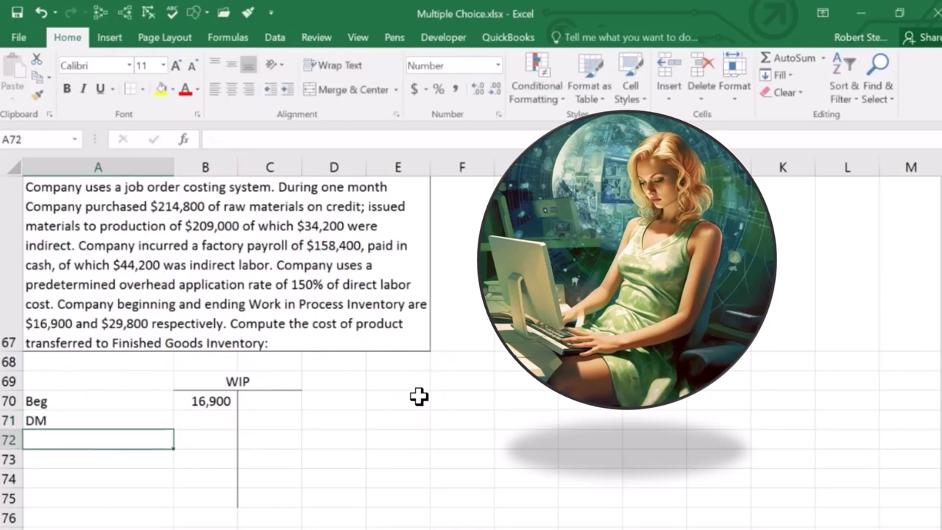
text(DL)
key(Return)
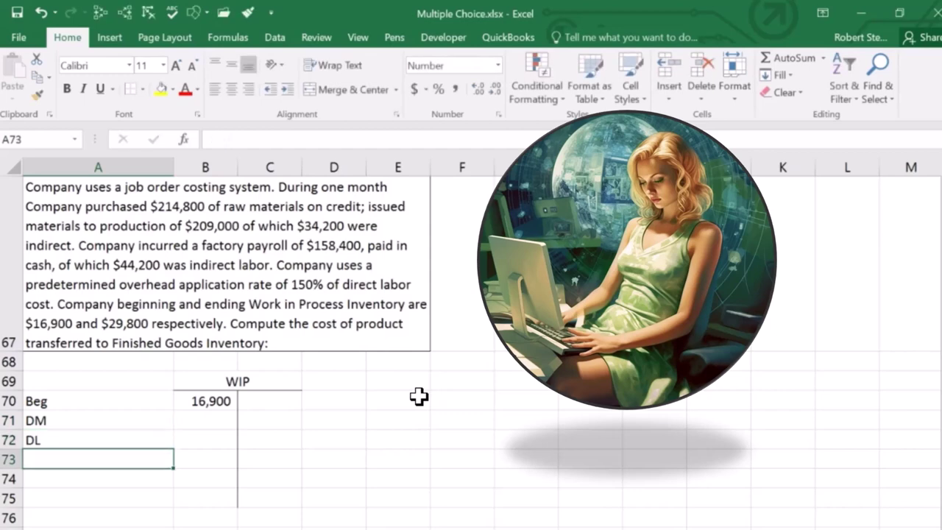
text(OH)
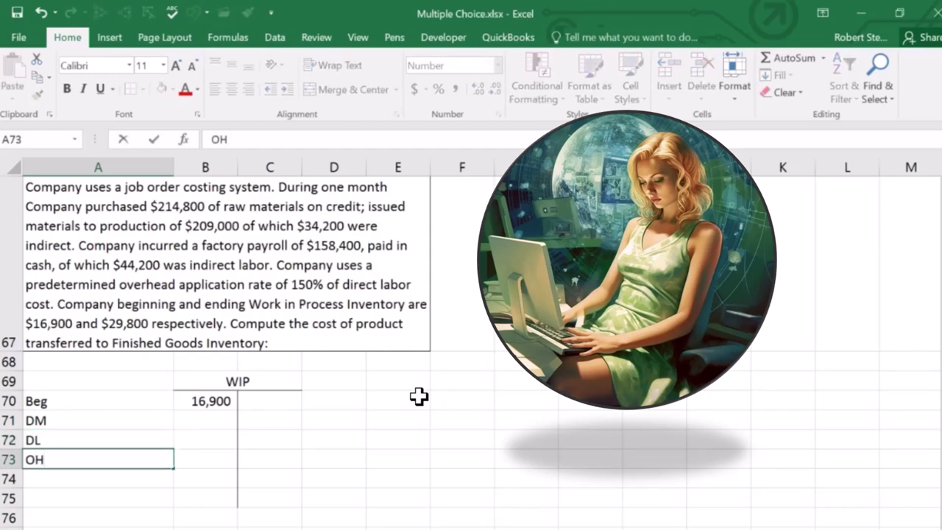
key(Return)
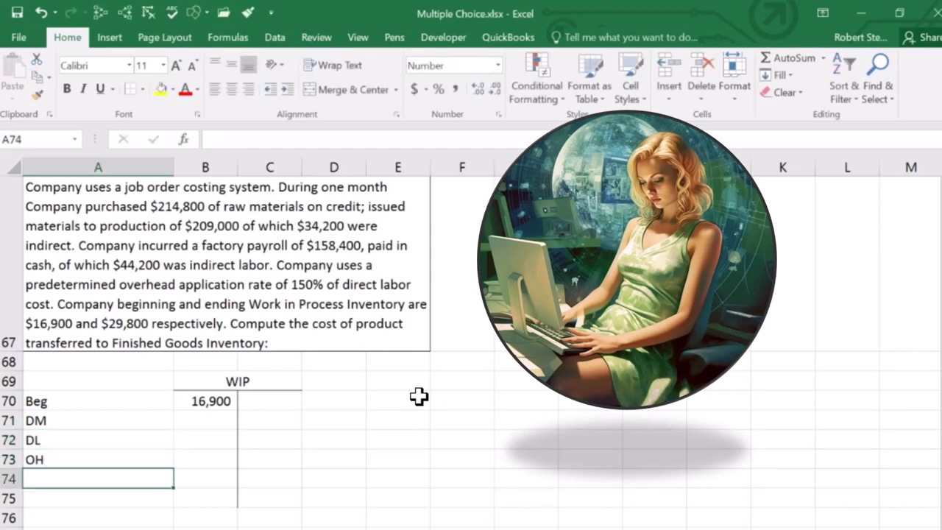
Enter the End bal label with 29,800 in row 75
key(Return)
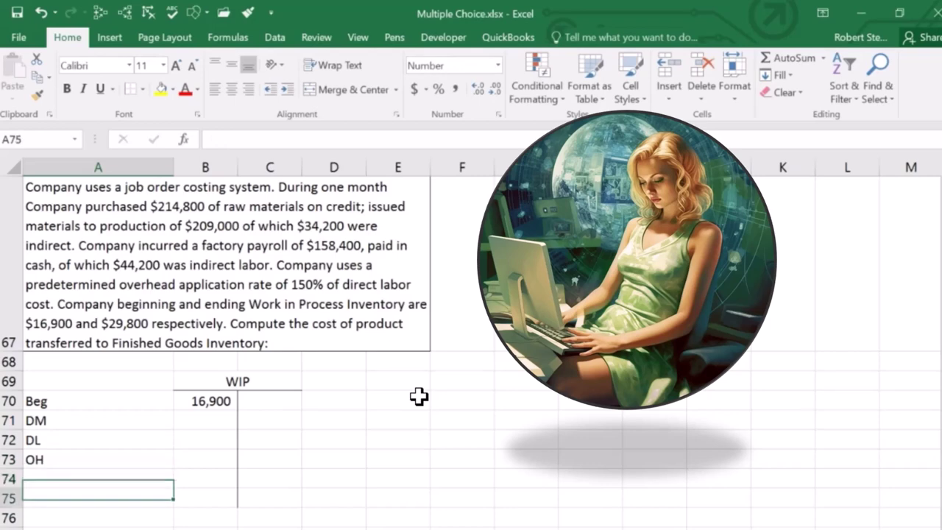
key(Return)
key(Up)
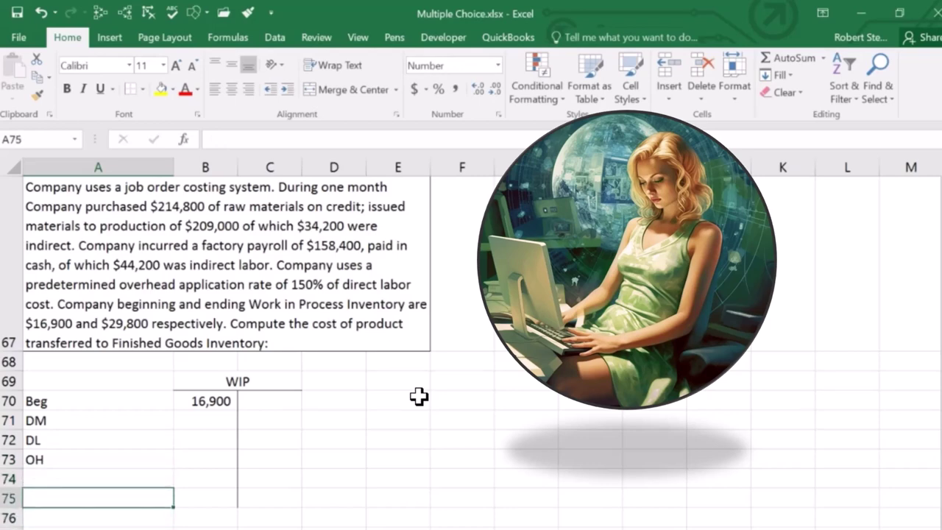
text(End bal)
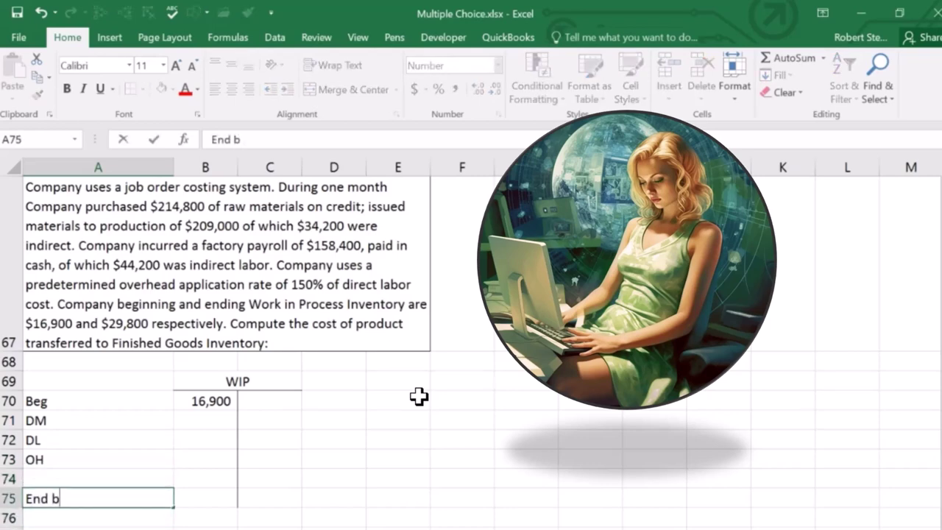
key(Right)
key(Right)
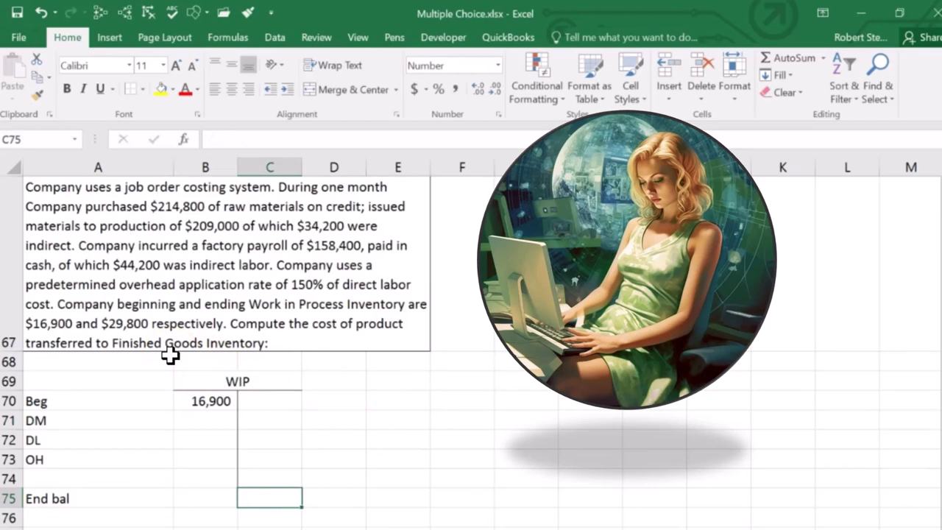
text(=)
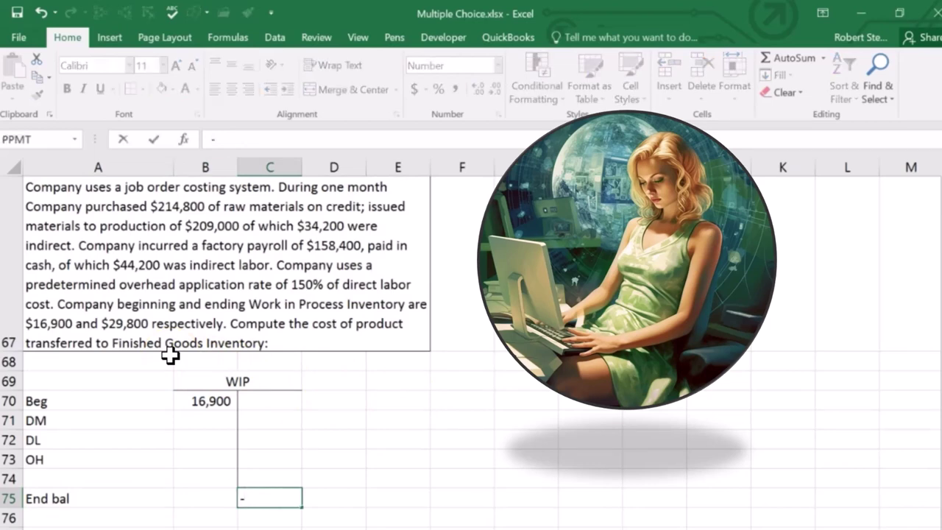
key(Escape)
key(Left)
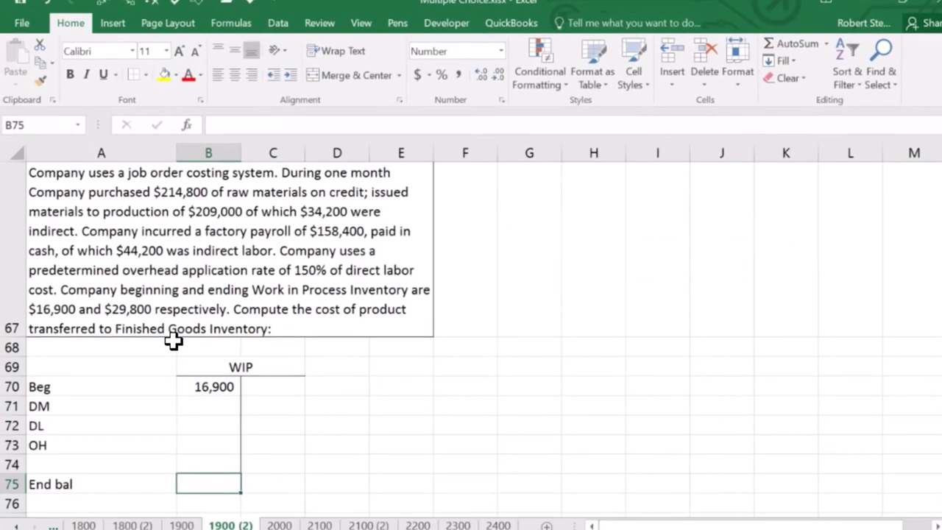
text(29800)
key(ctrl+Return)
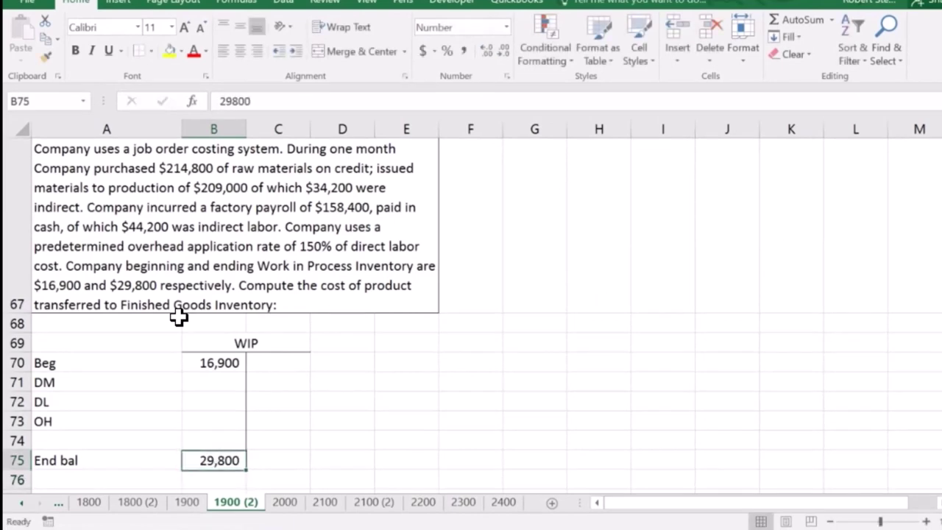
Add a bottom border under B74:C74 above the ending balance
click(212, 450)
drag(211, 445, 263, 448)
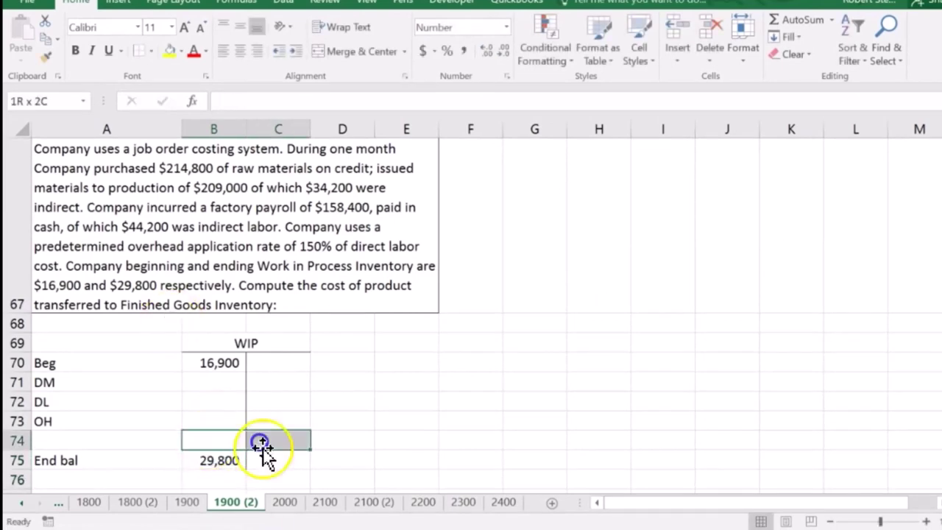
click(153, 51)
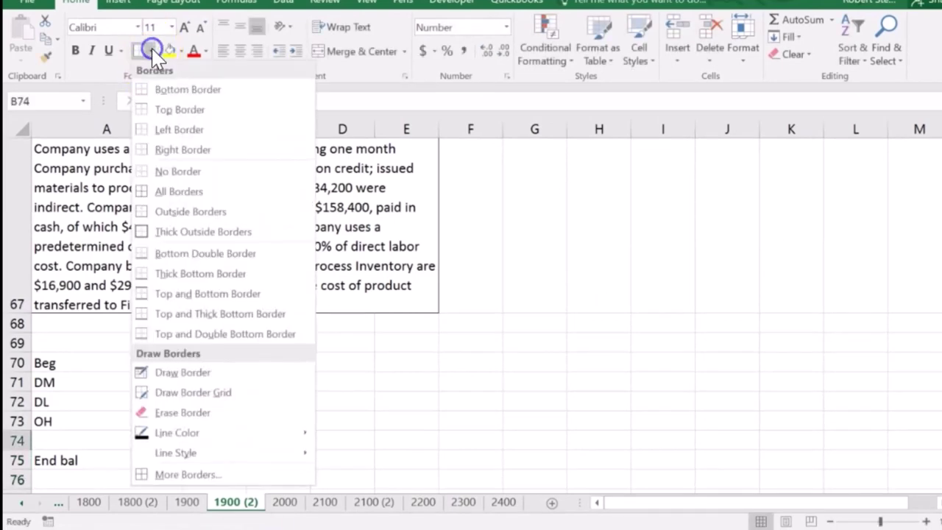
click(155, 91)
click(464, 344)
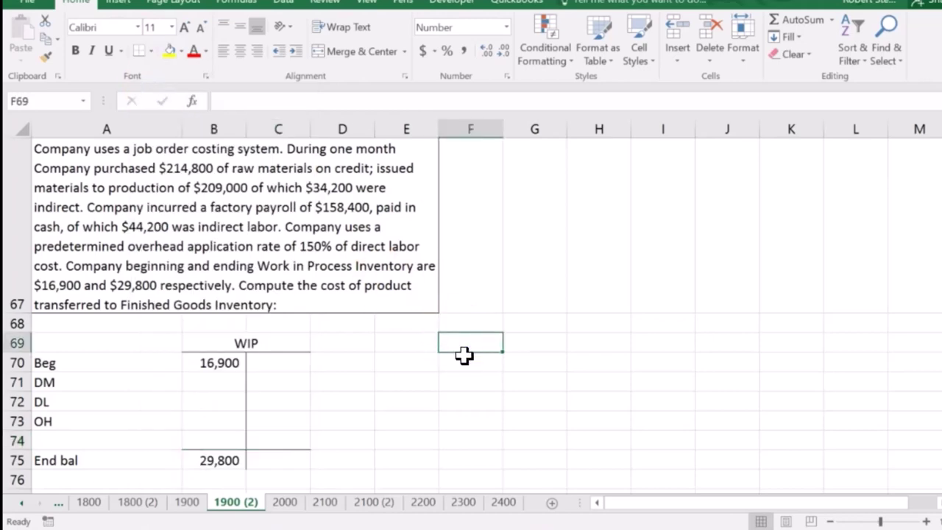
Add DM and DL headings in E69 and F69 beside the WIP account
key(Left)
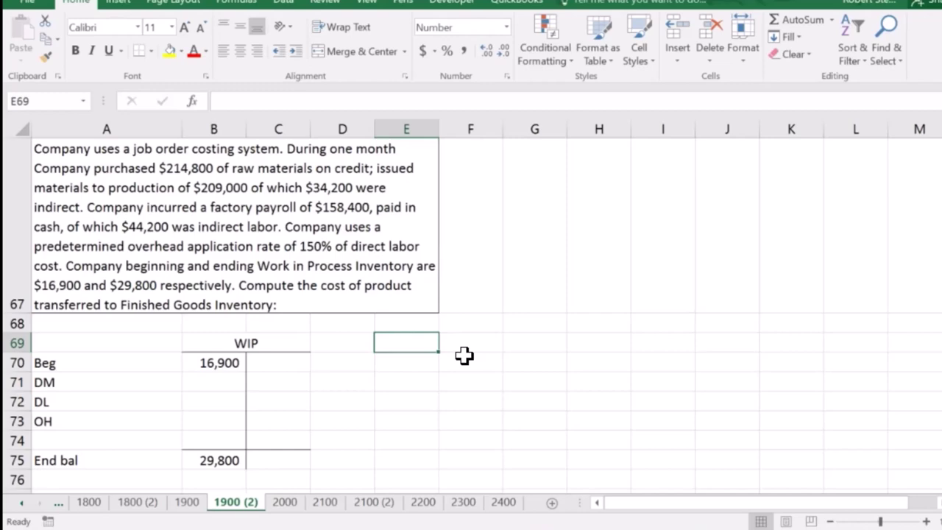
text(DM)
key(Tab)
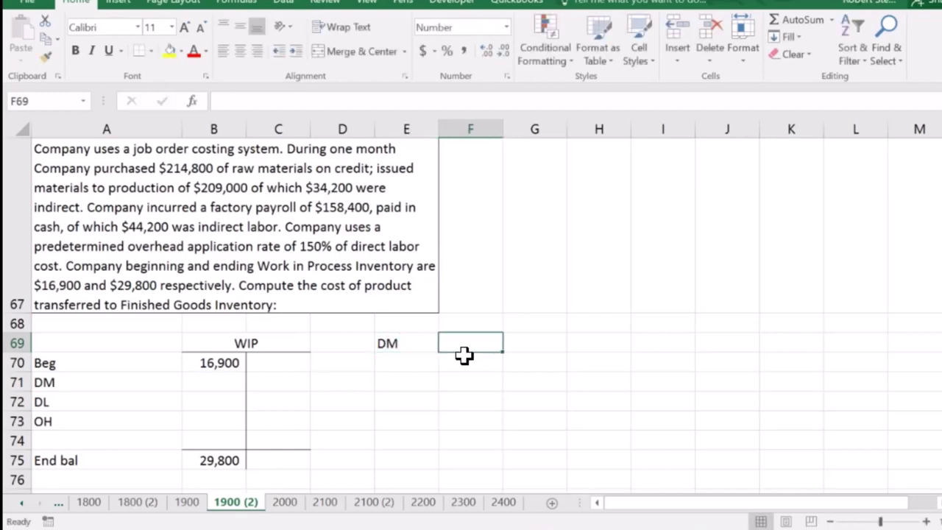
text(DL)
key(Return)
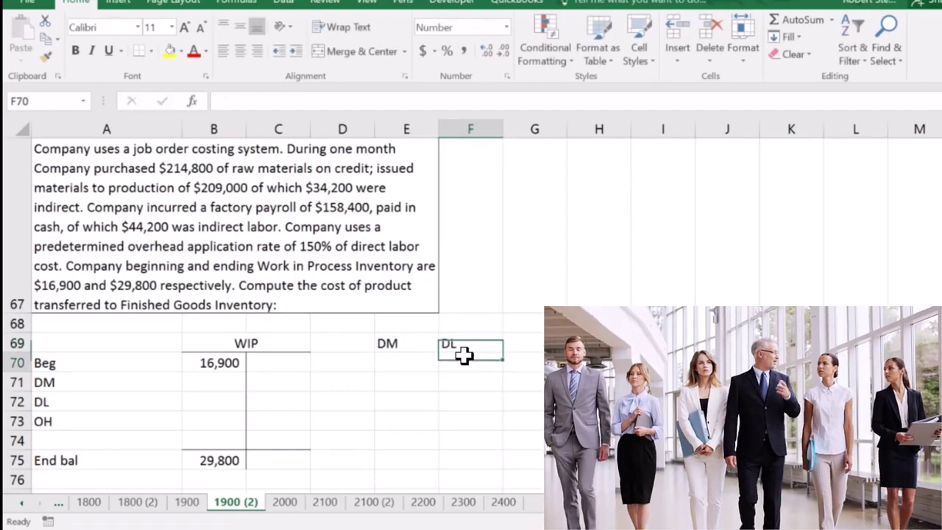
key(Left)
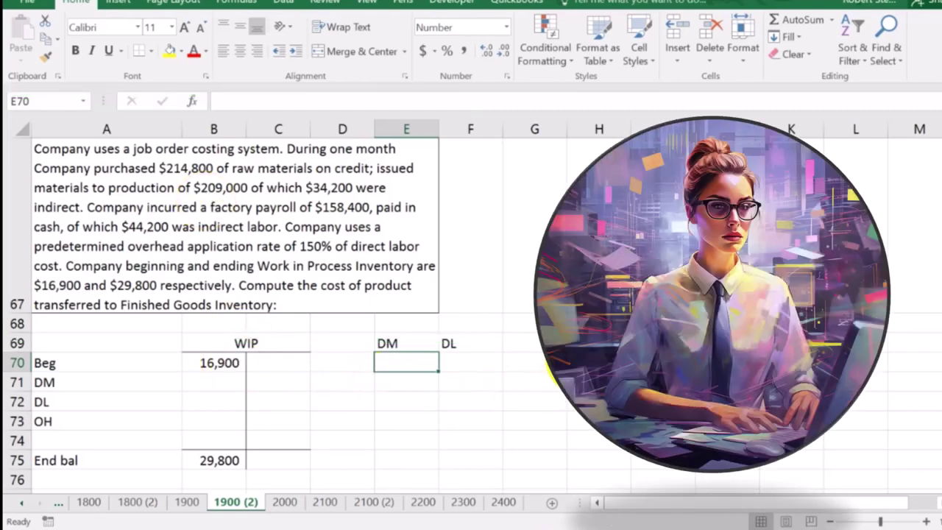
Enter 209,000 materials issued and an underlined OH 34,200 indirect materials amount
text(209)
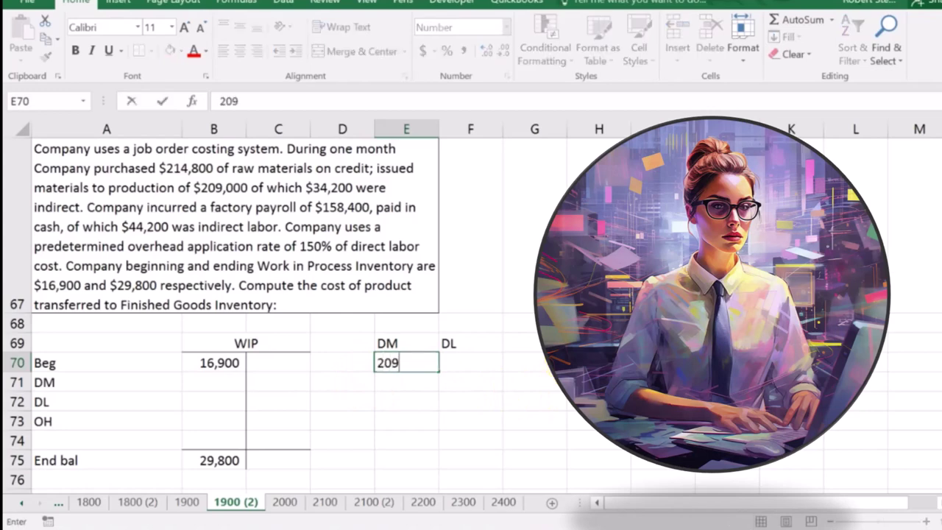
text(,000)
key(Return)
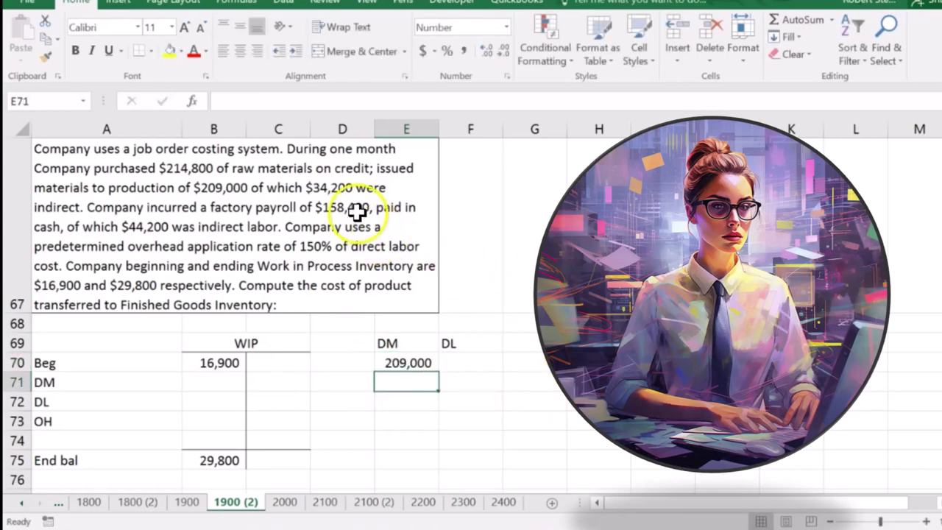
click(357, 377)
text(OH)
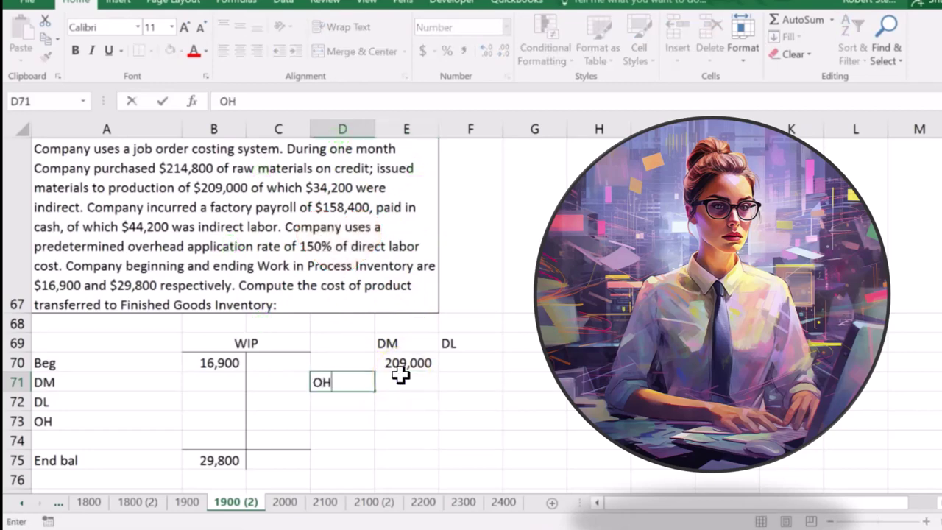
click(400, 375)
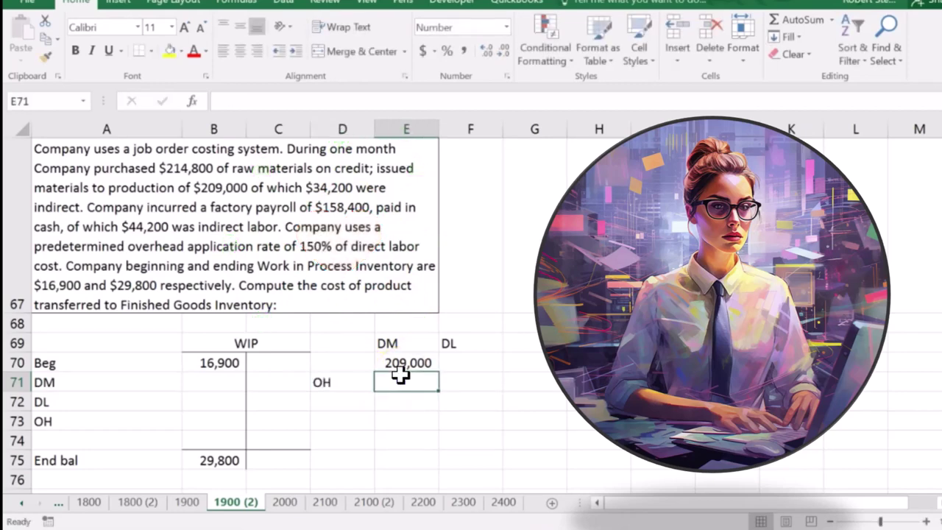
text(34,2)
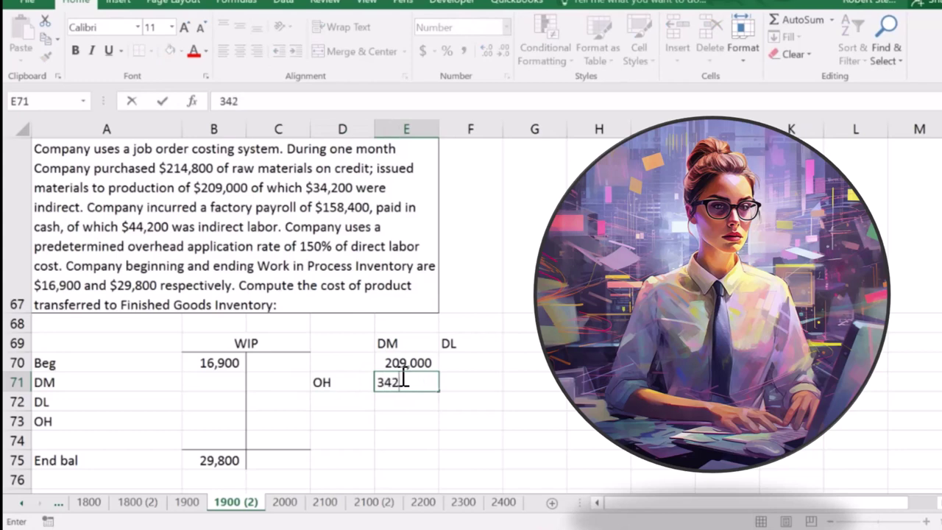
text(00)
key(Return)
key(Right)
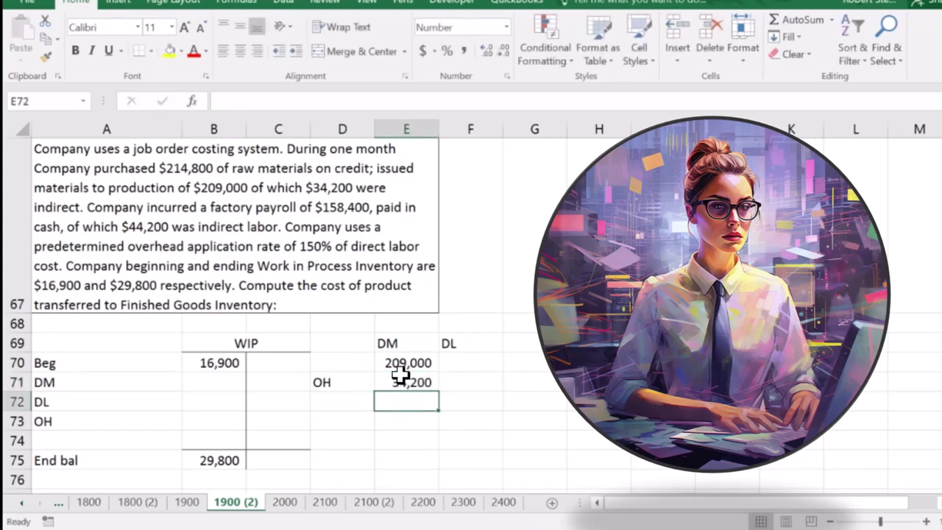
click(400, 375)
click(109, 52)
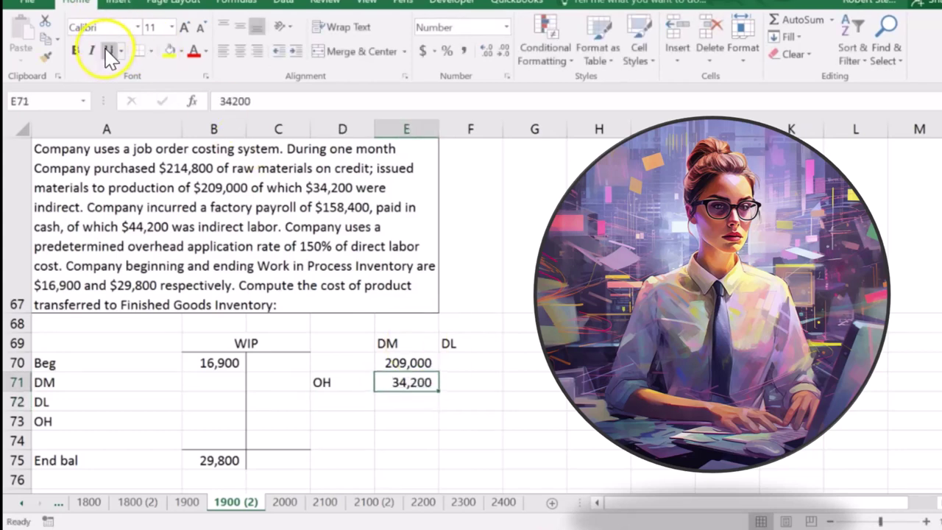
click(381, 398)
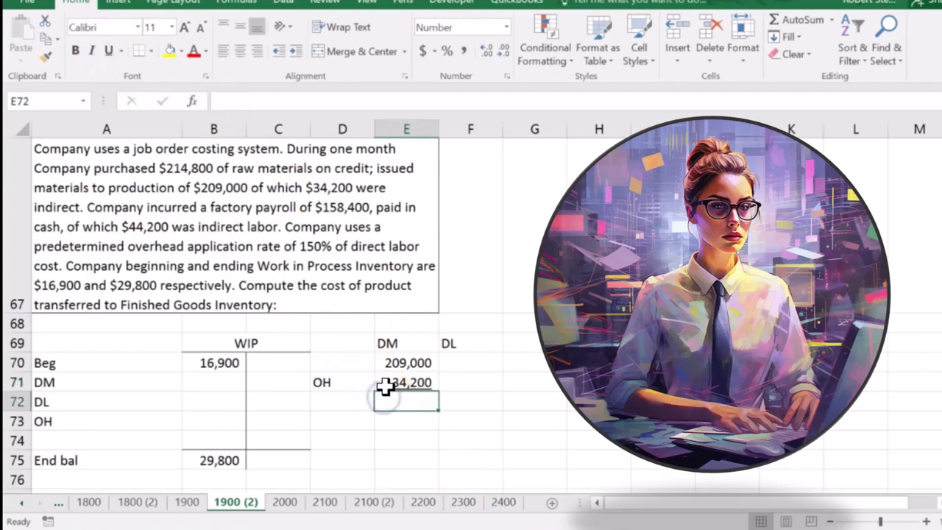
Compute direct materials of 174,800 with =E70-E71 in E72
text(=)
click(425, 362)
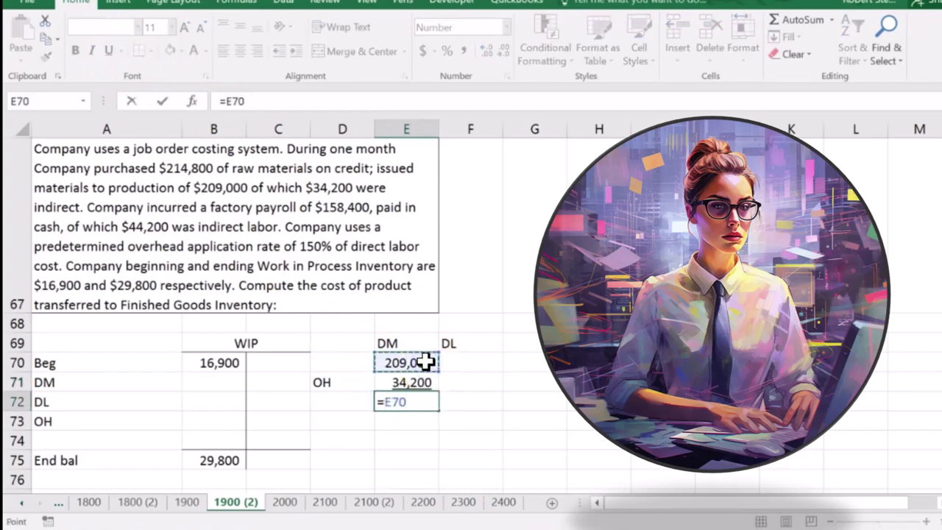
text(-)
click(416, 382)
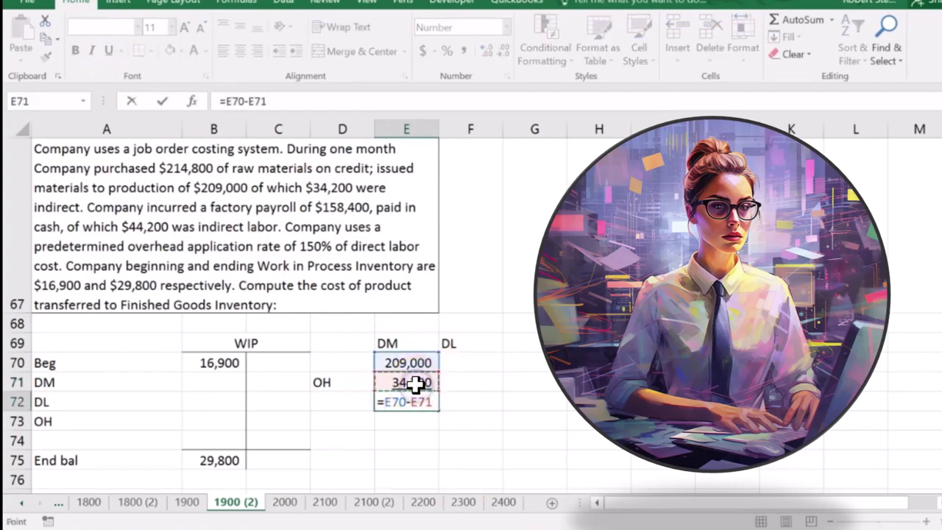
key(Return)
key(Up)
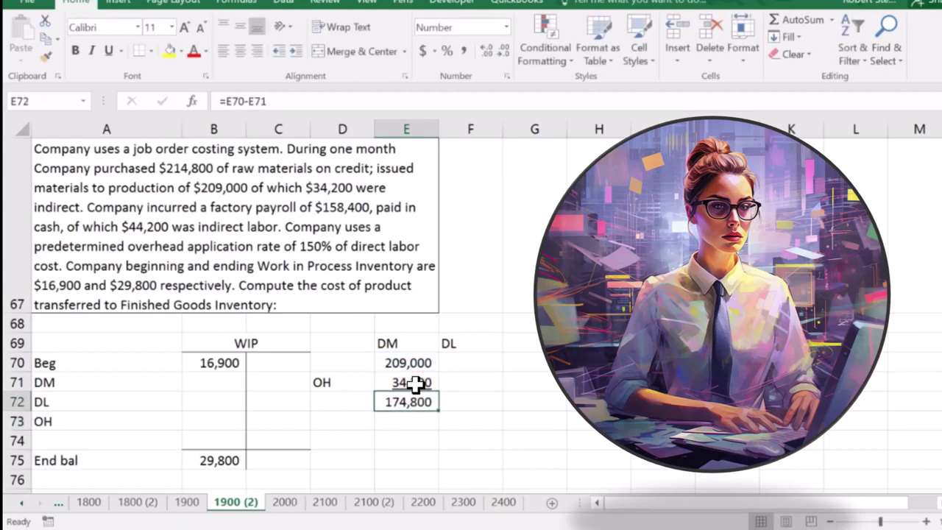
Link the WIP DM line to the 174,800 total with =E72
key(Left)
key(Left)
key(Left)
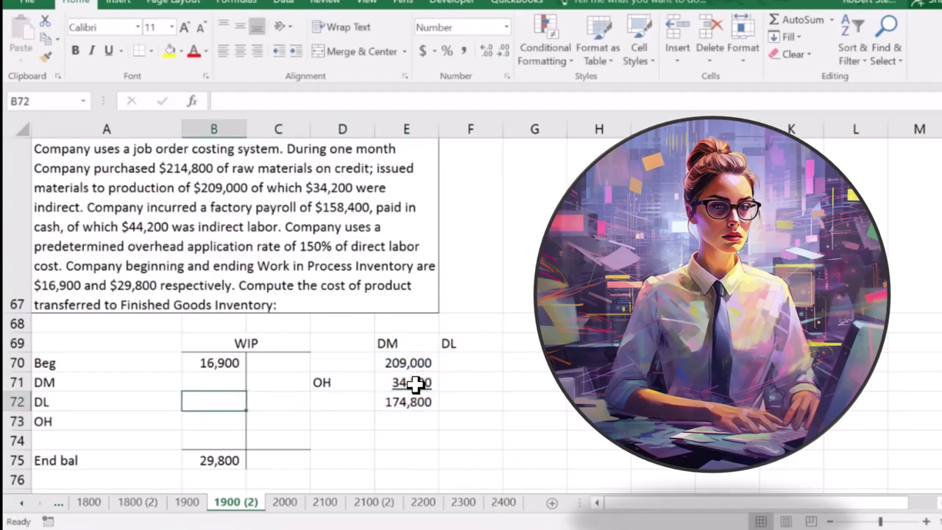
key(Up)
text(=)
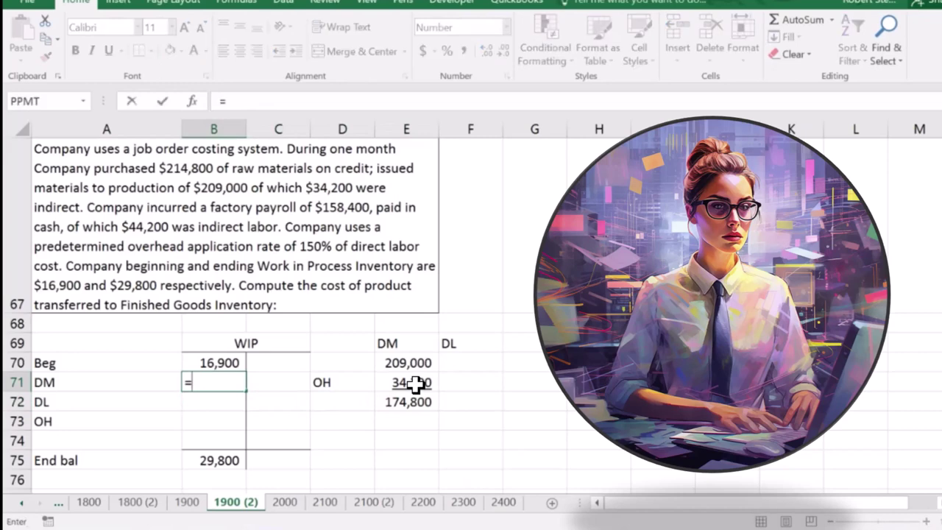
click(424, 400)
key(Return)
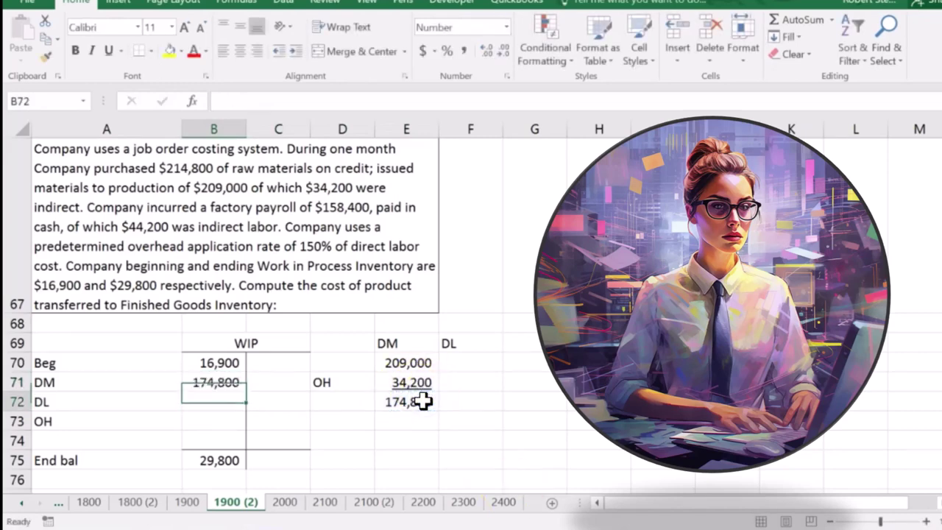
key(Right)
key(Right)
key(Right)
key(Right)
key(Up)
key(Up)
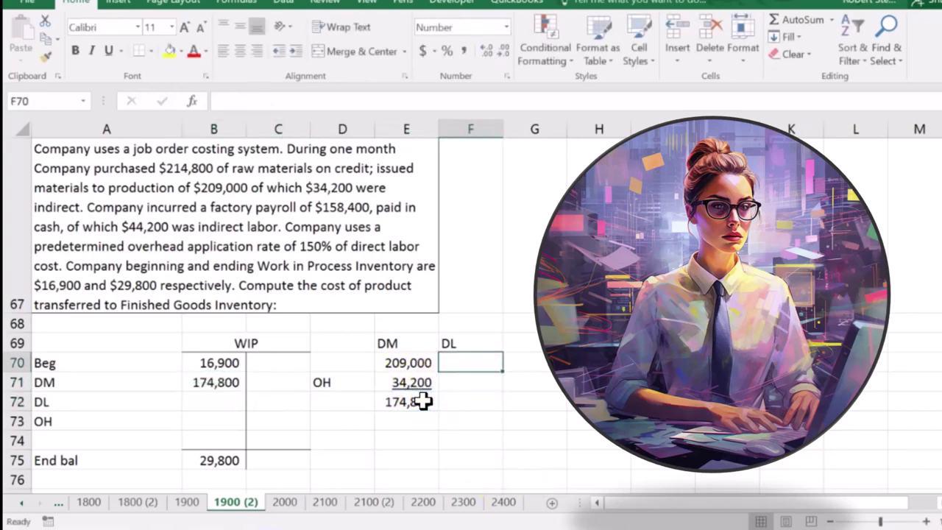
Centre and bold the DM and DL headings in E69:F69
drag(433, 337, 450, 341)
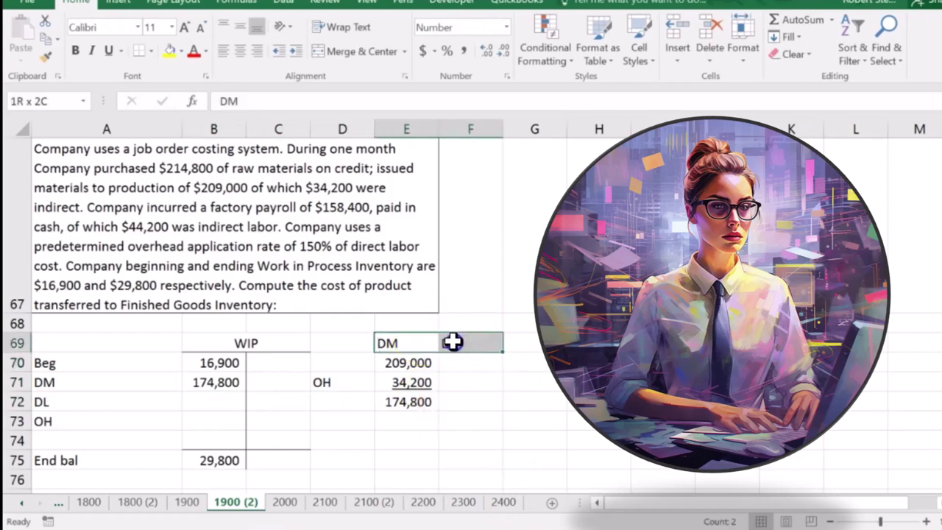
click(240, 51)
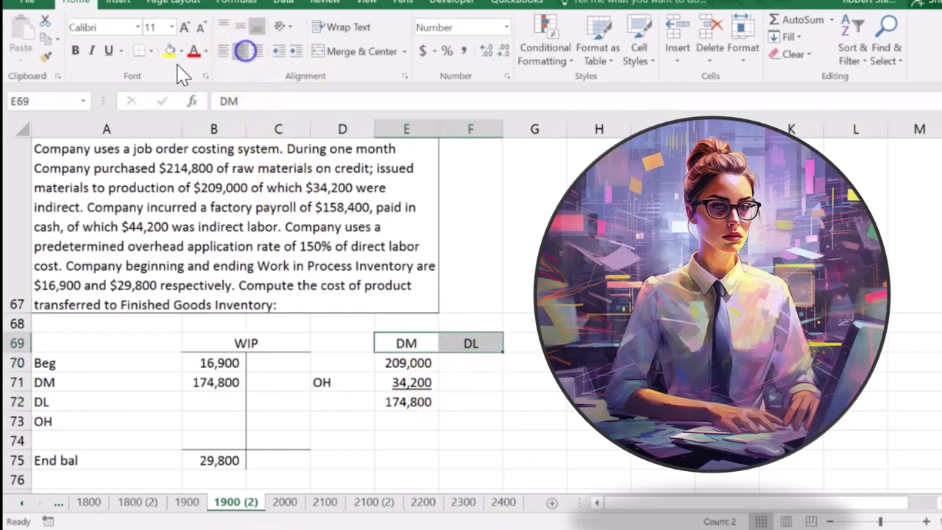
click(133, 78)
click(494, 339)
click(494, 366)
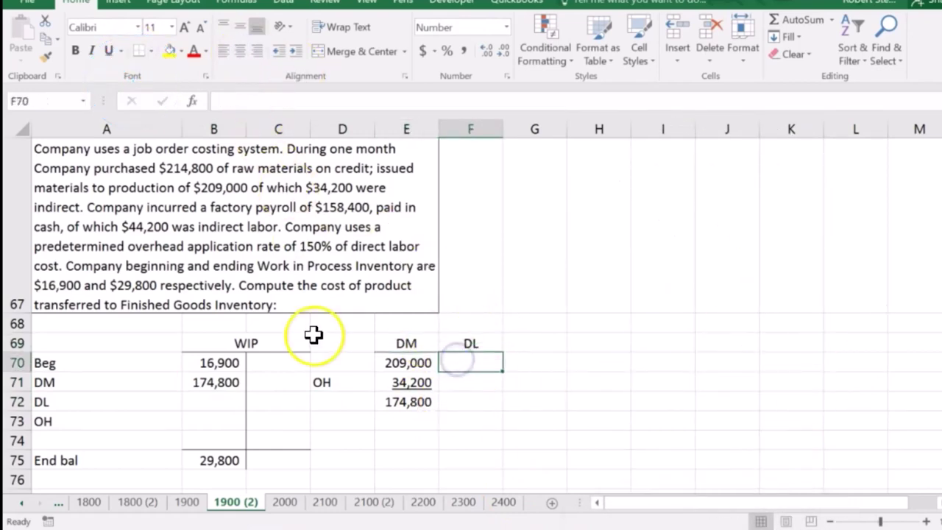
drag(393, 343, 457, 347)
click(75, 50)
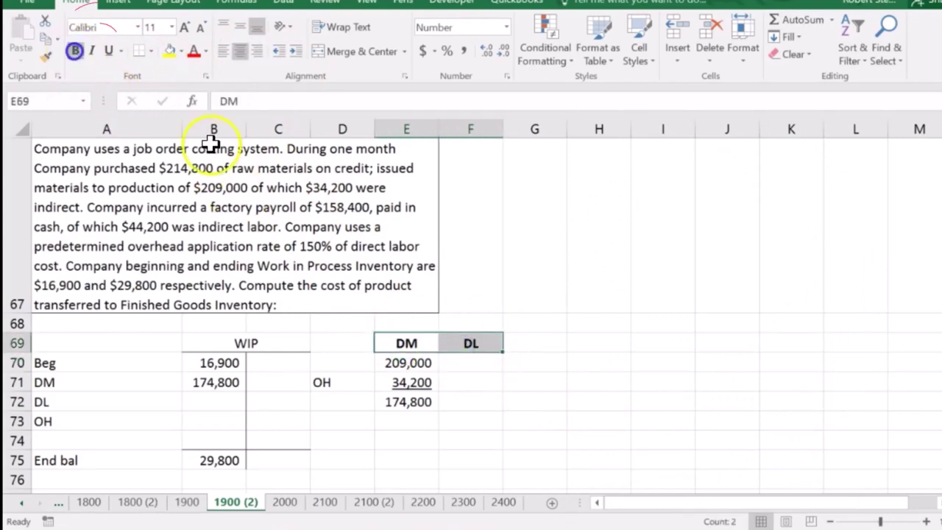
click(578, 382)
click(472, 361)
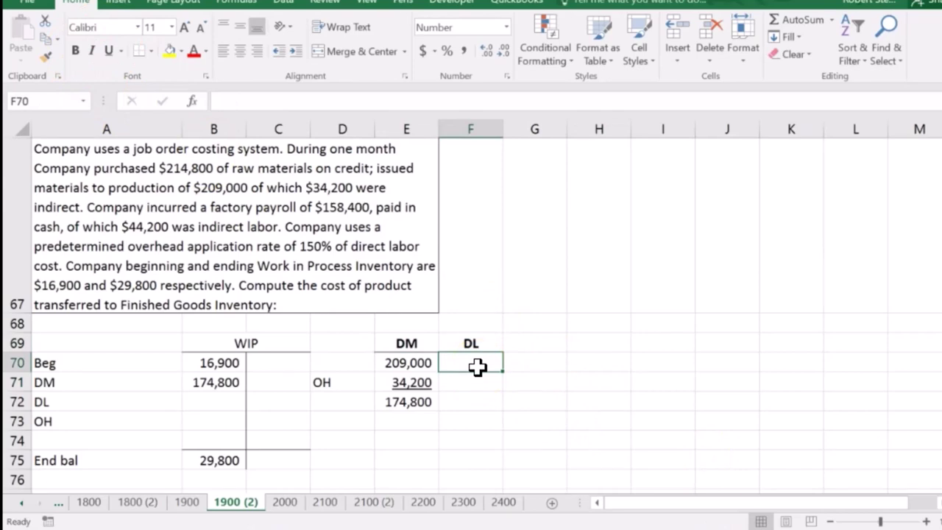
Enter 158,400 factory payroll and an underlined 44,200 indirect labor in the DL column
text(158)
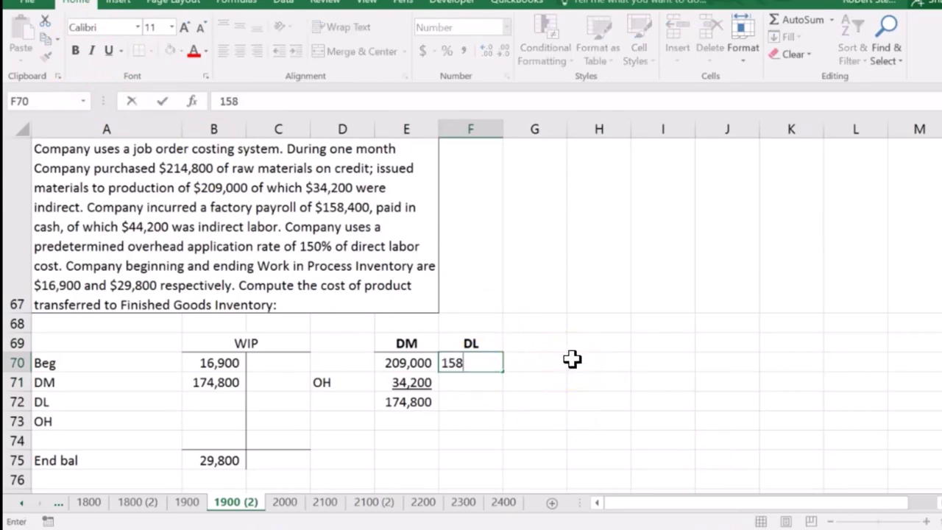
text(,400)
key(Return)
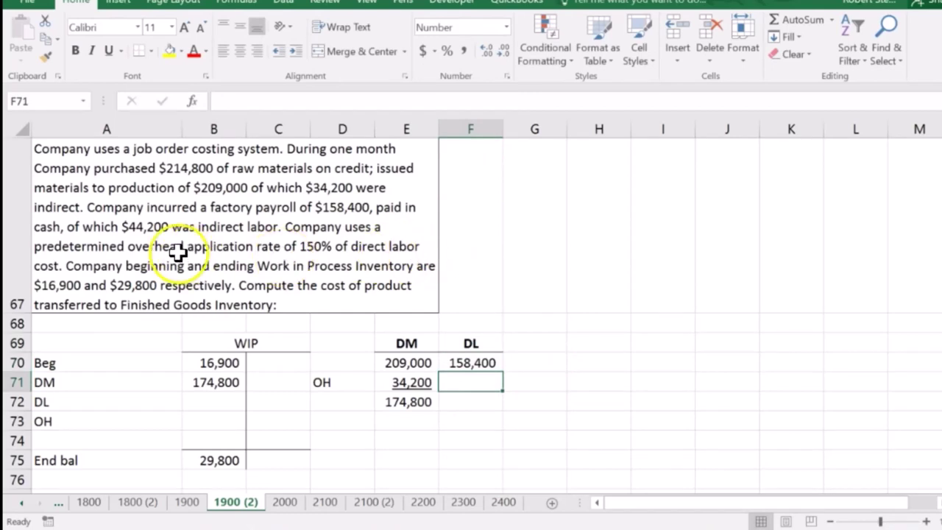
text(44200)
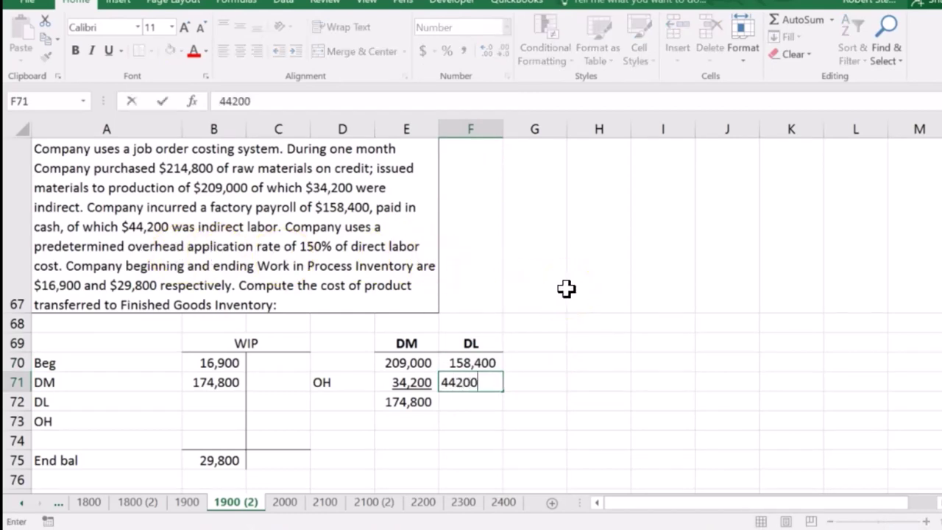
key(Return)
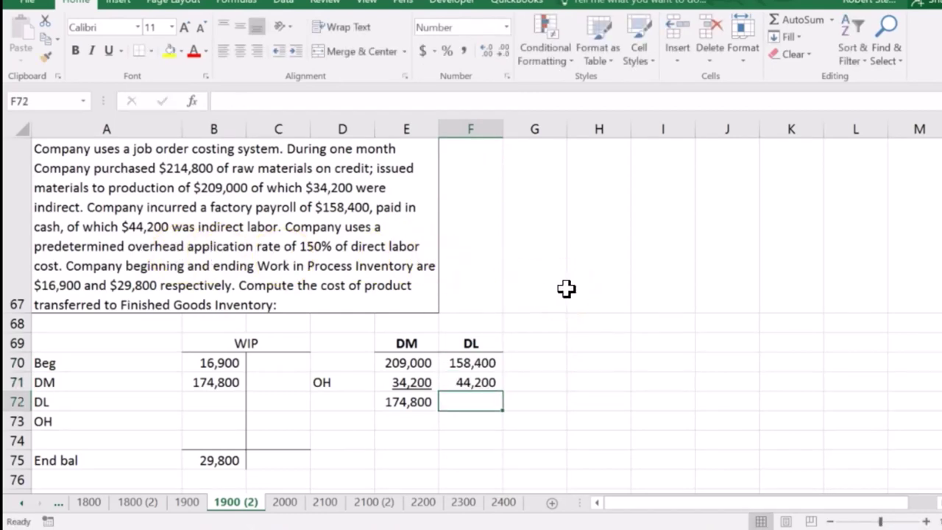
key(Up)
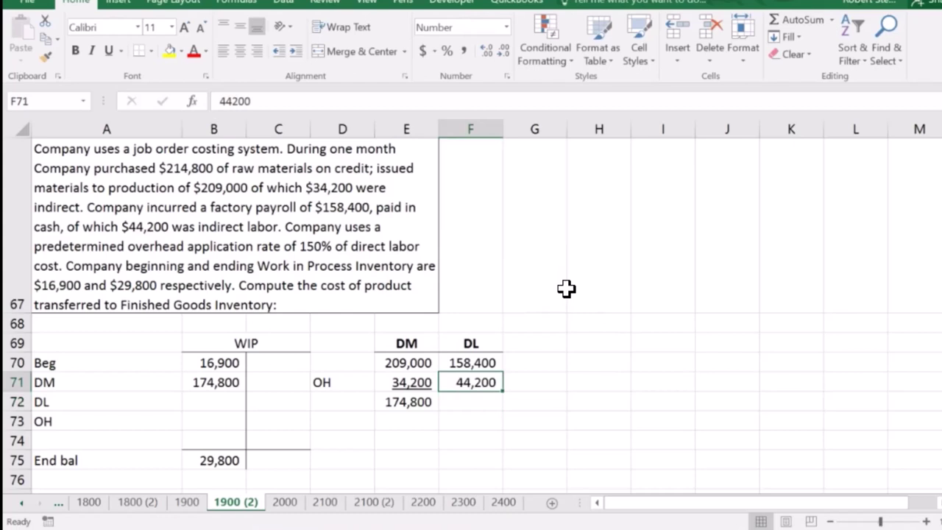
click(109, 50)
Compute direct labor of 114,200 with =F70-F71 in F72
click(457, 402)
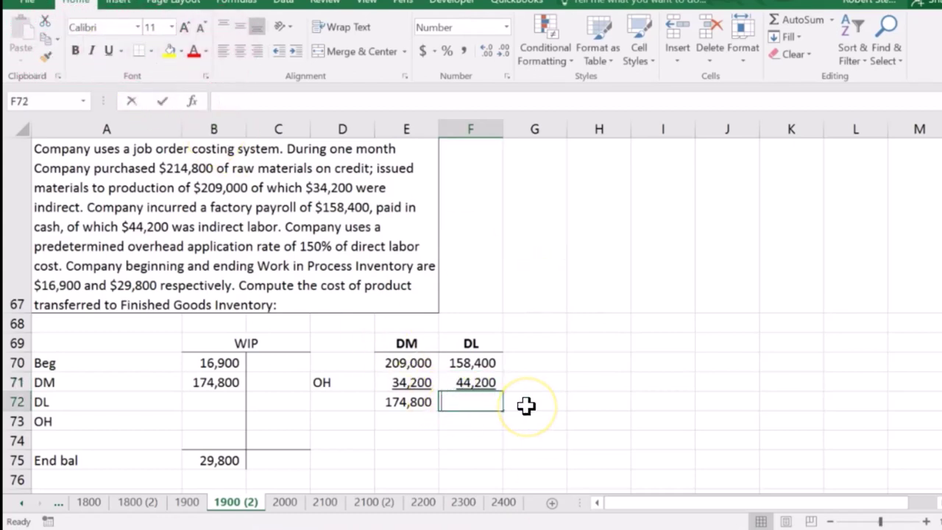
text(=)
click(495, 364)
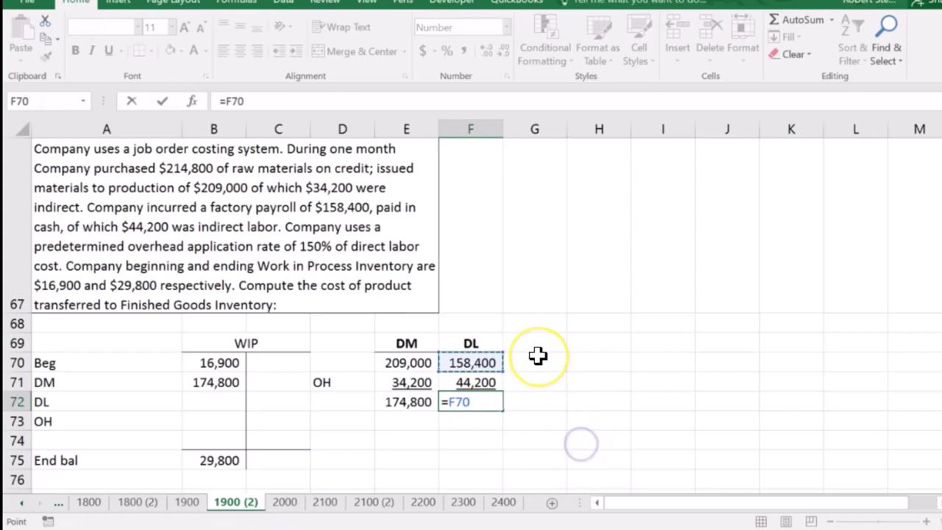
text(-)
click(489, 383)
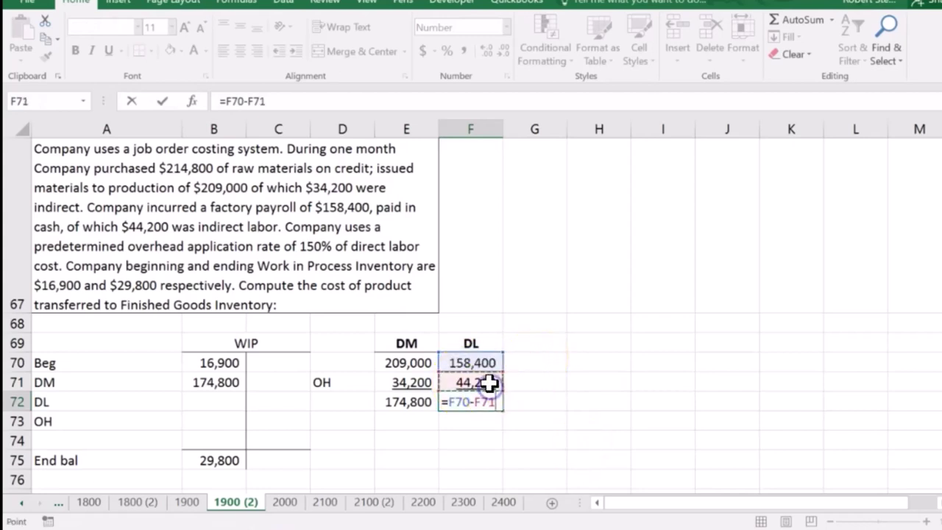
key(Return)
key(Up)
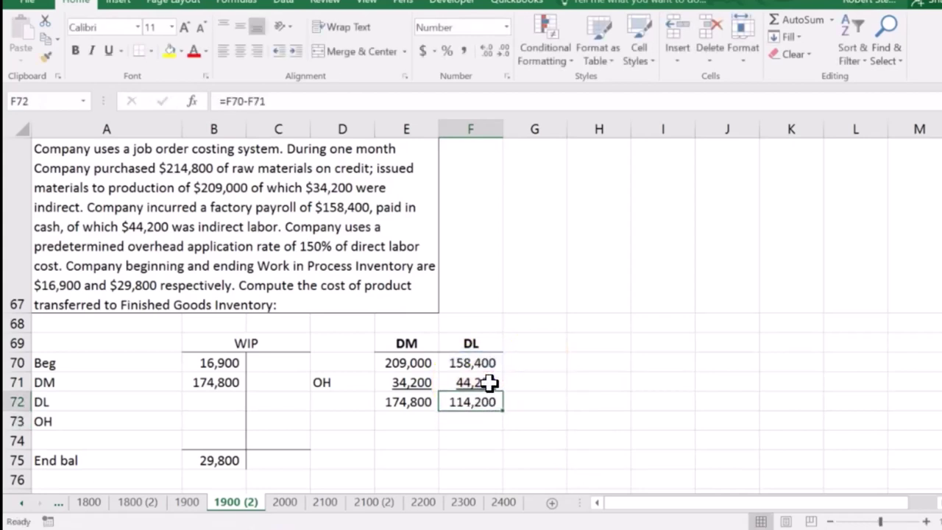
Link the WIP DL line in B72 to the 114,200 total with =F72
click(193, 398)
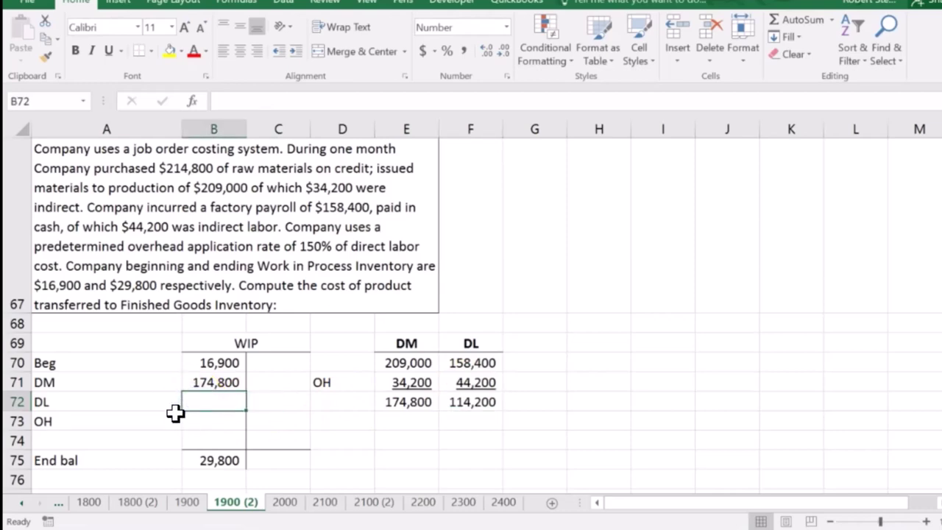
text(=)
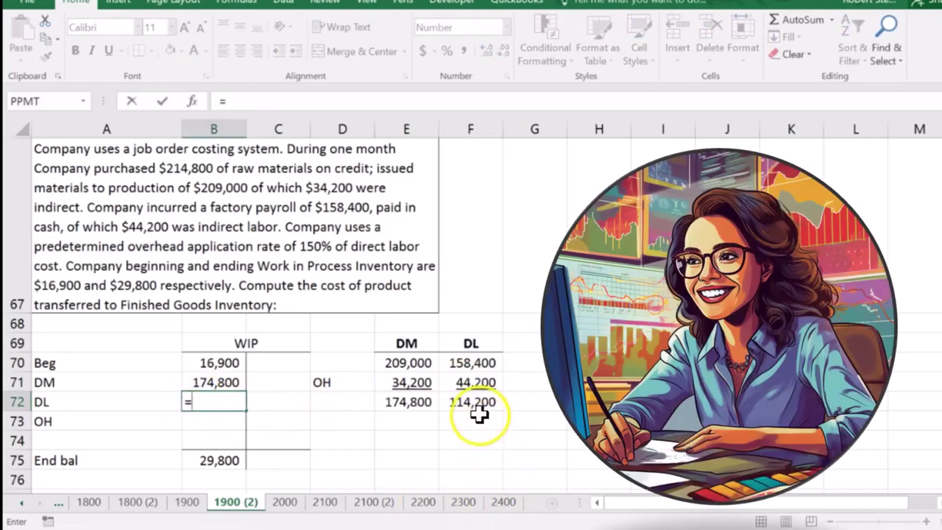
click(471, 398)
key(Return)
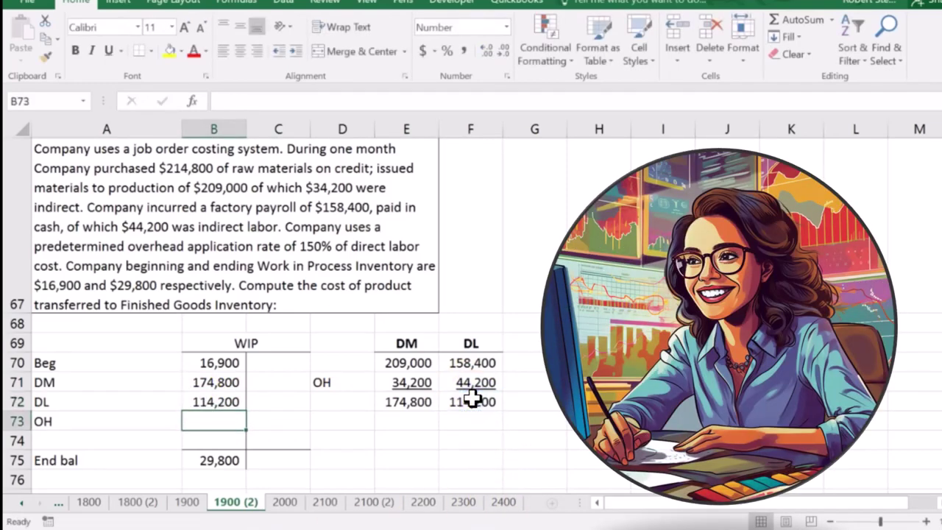
Select the 34,200 and 44,200 indirect cost amounts to check their sum
click(209, 425)
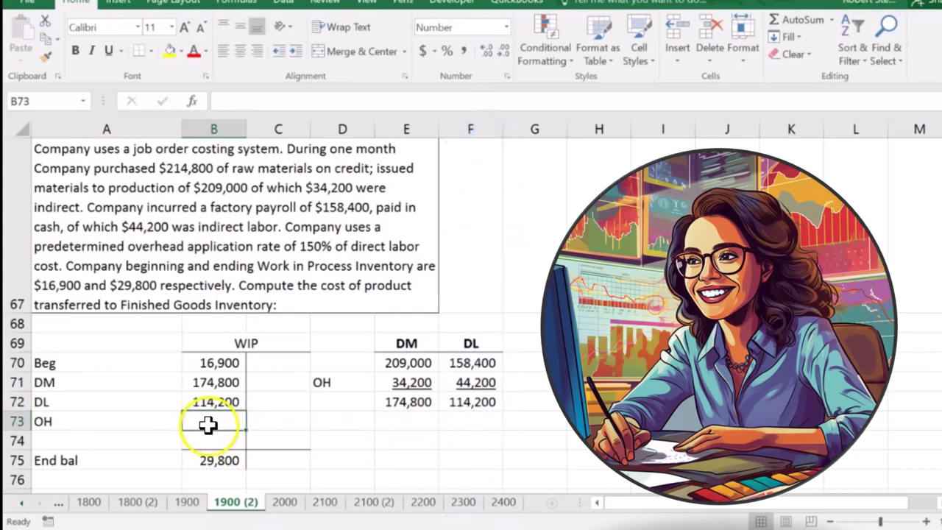
click(210, 424)
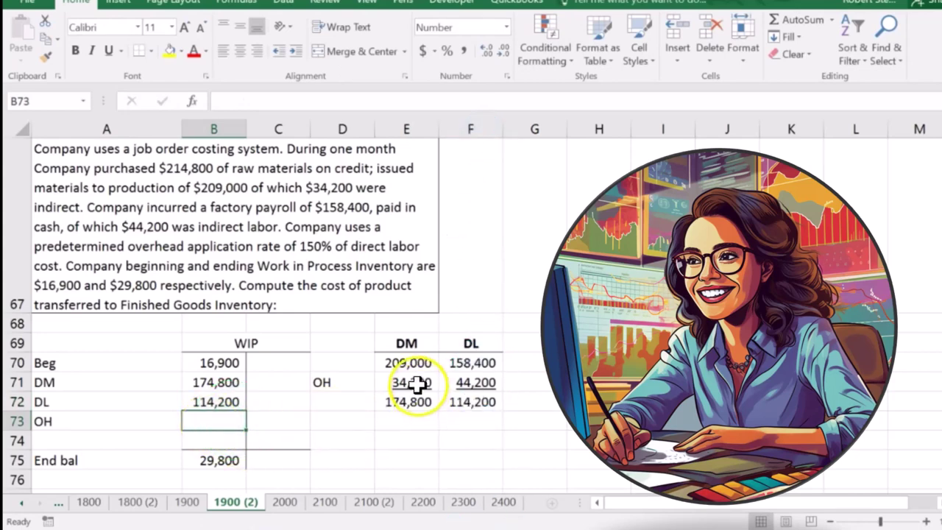
drag(417, 384, 469, 383)
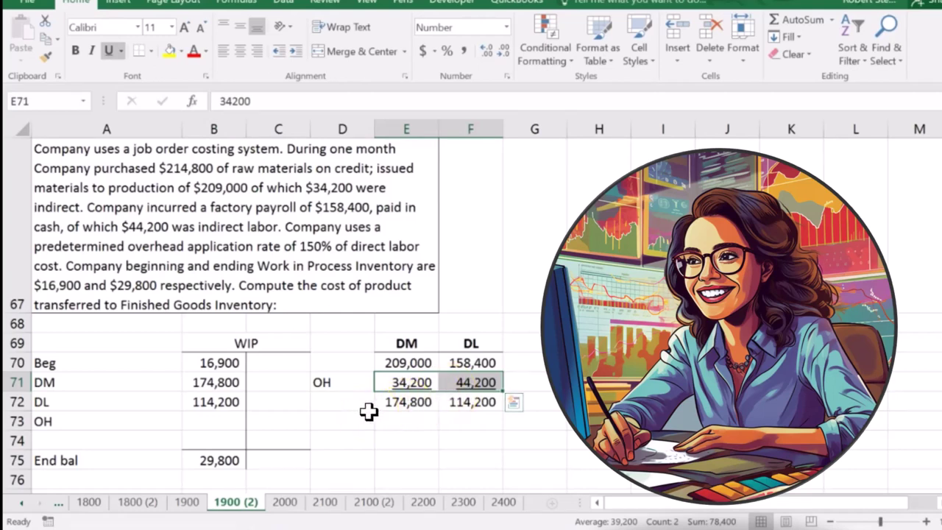
drag(401, 384, 458, 381)
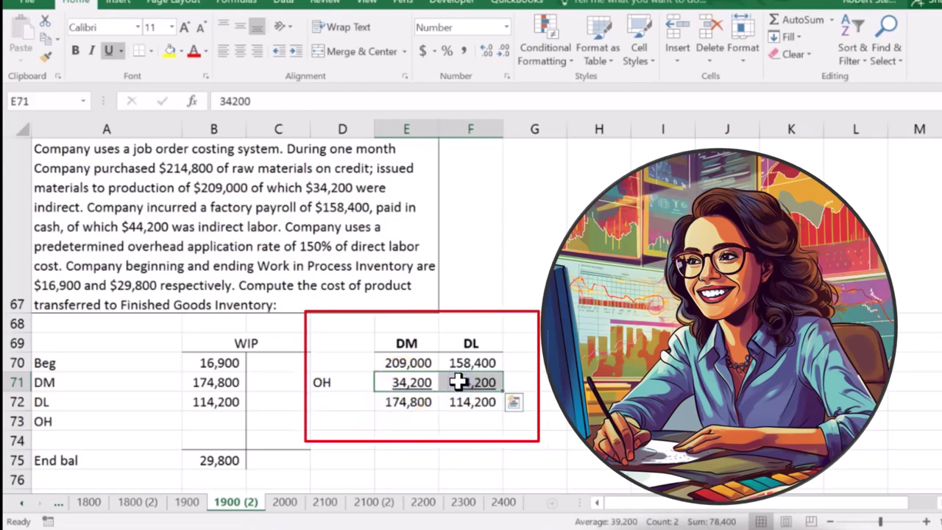
click(466, 420)
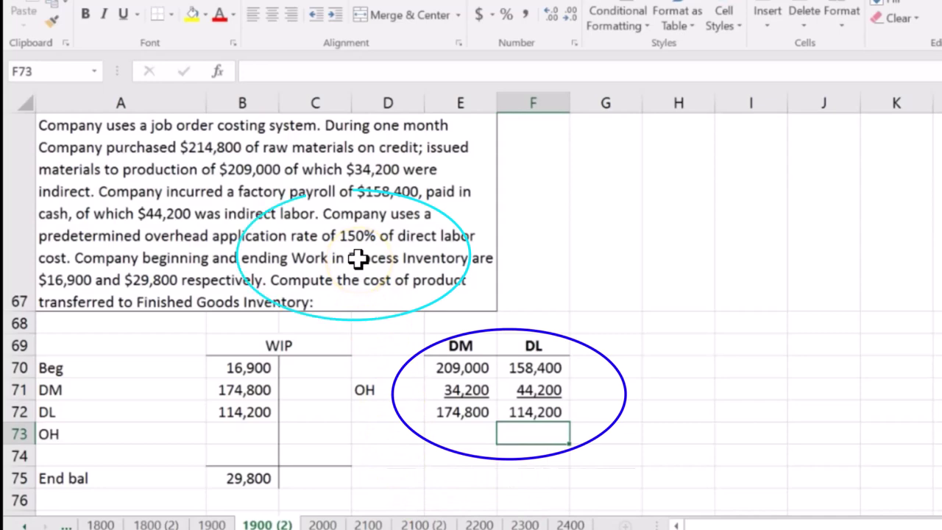
Enter the 1.5 rate in F73 and format it as an underlined 150%
text(1.5)
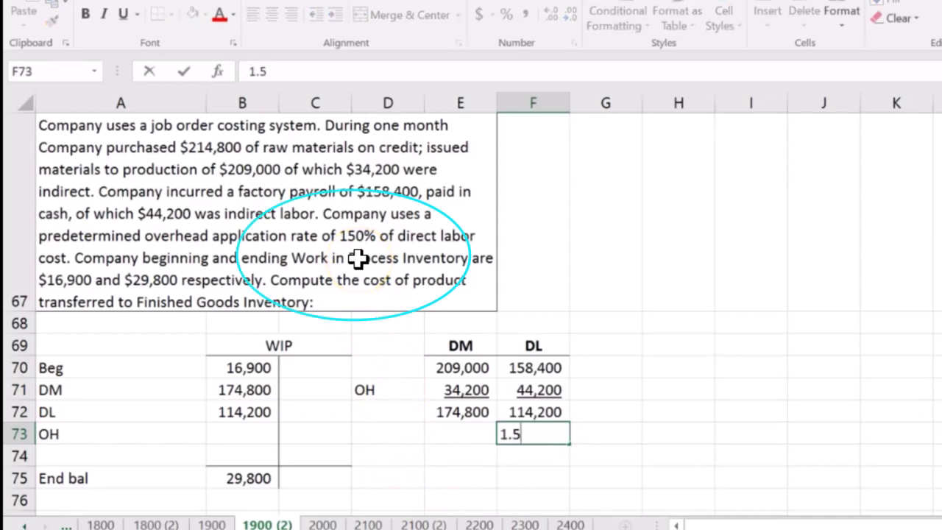
key(Return)
key(Up)
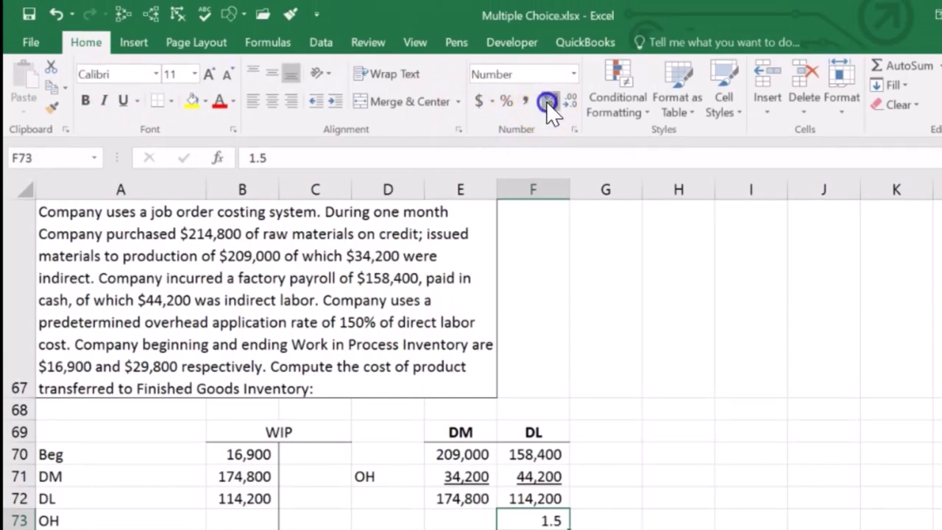
click(507, 103)
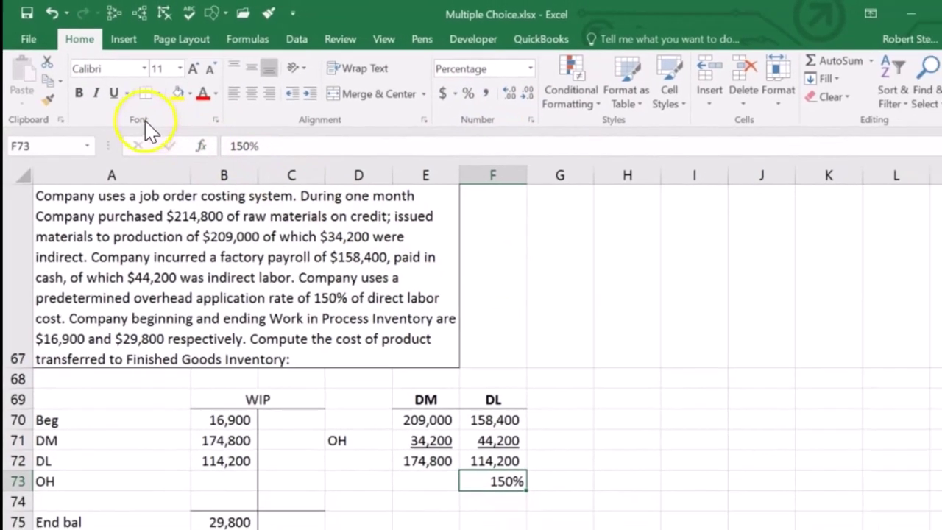
click(123, 100)
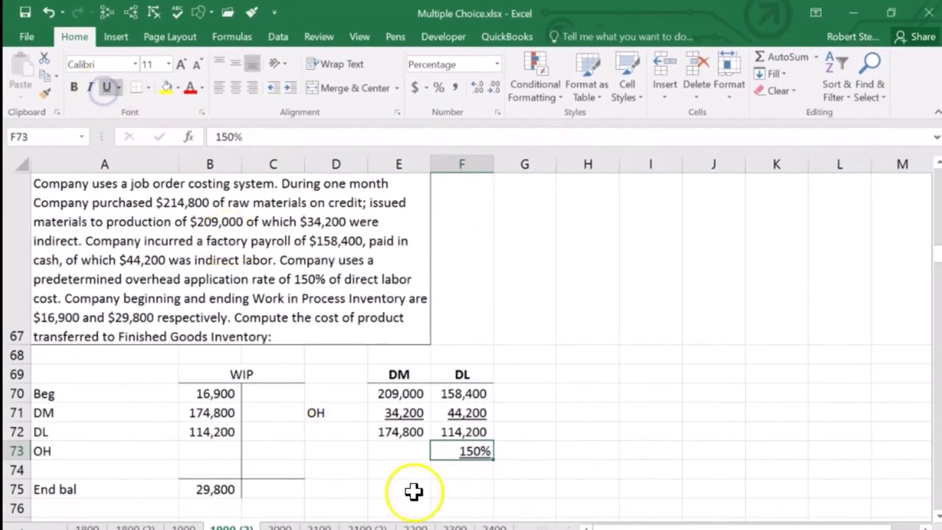
Compute applied overhead of 171,300 in F74 with =F72*F73, labelled OH applied in D74
click(457, 471)
text(=)
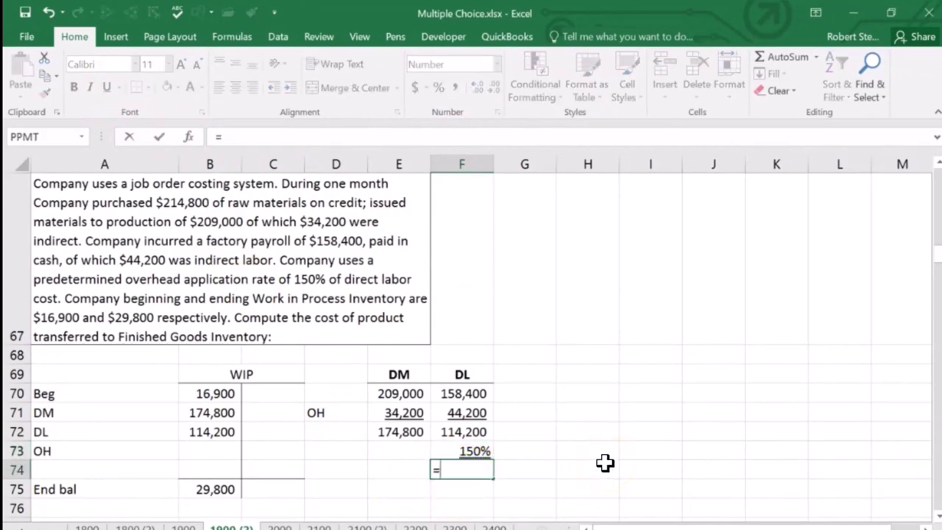
click(475, 432)
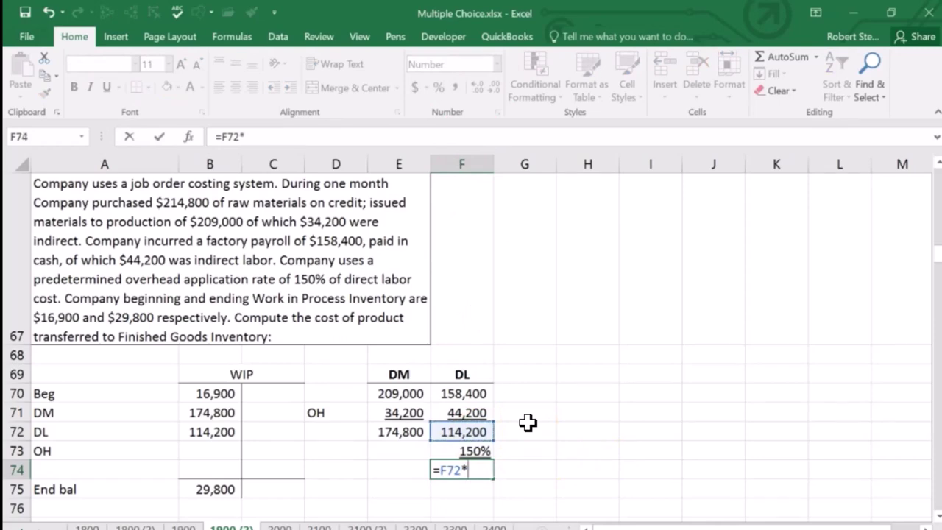
text(*)
click(479, 451)
key(Return)
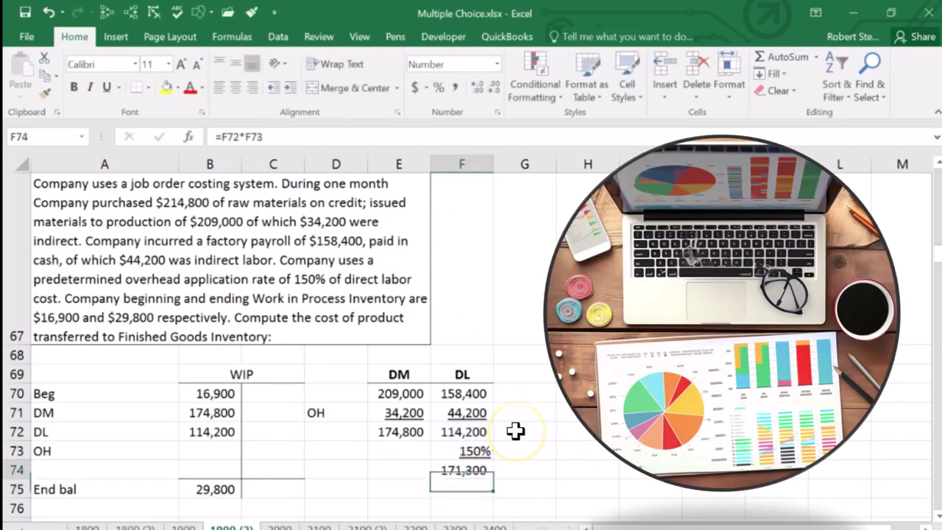
key(Left)
key(Left)
text(OH )
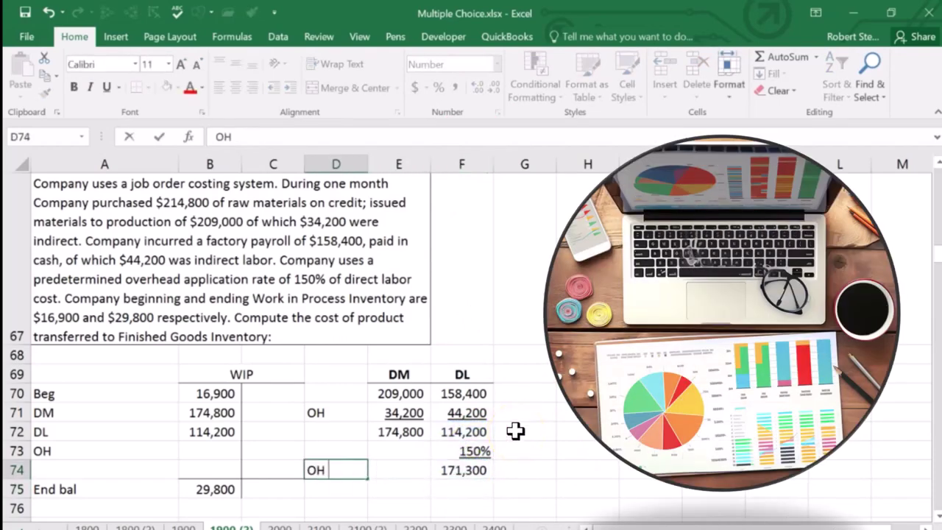
text(appl)
key(BackSpace)
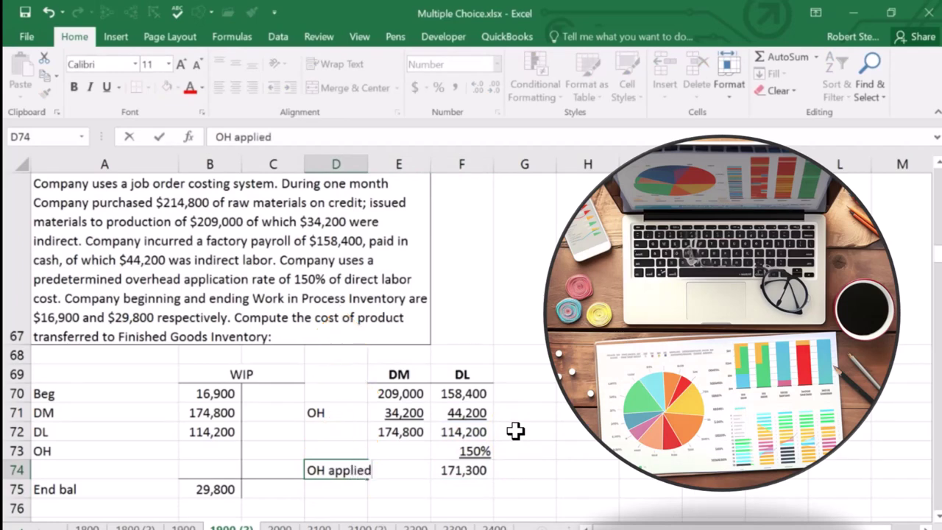
Link WIP's OH cell B73 to the 171,300 applied overhead with =F74
key(Up)
key(Left)
key(Left)
text(=)
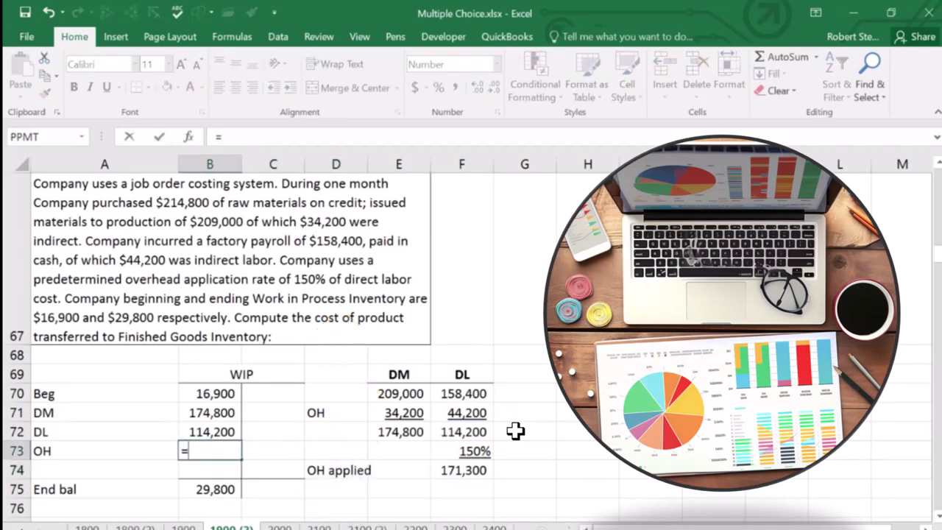
click(478, 470)
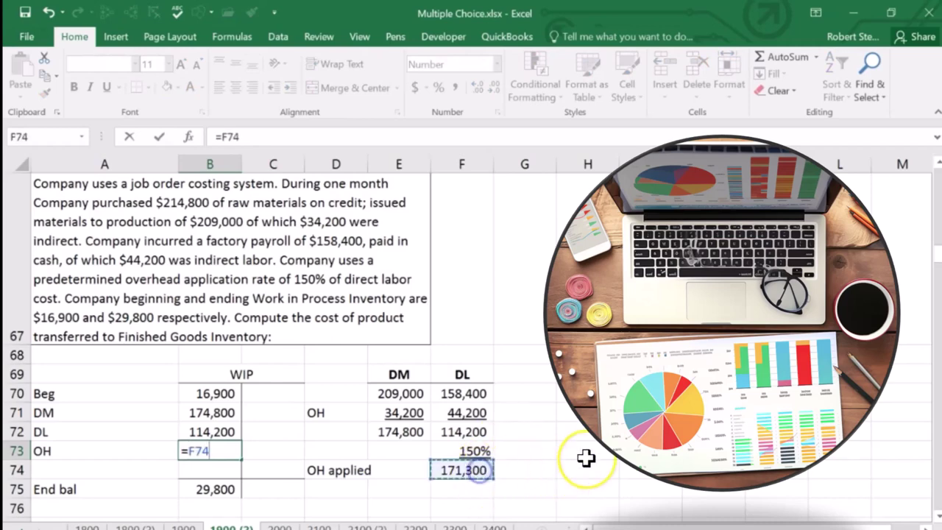
key(Return)
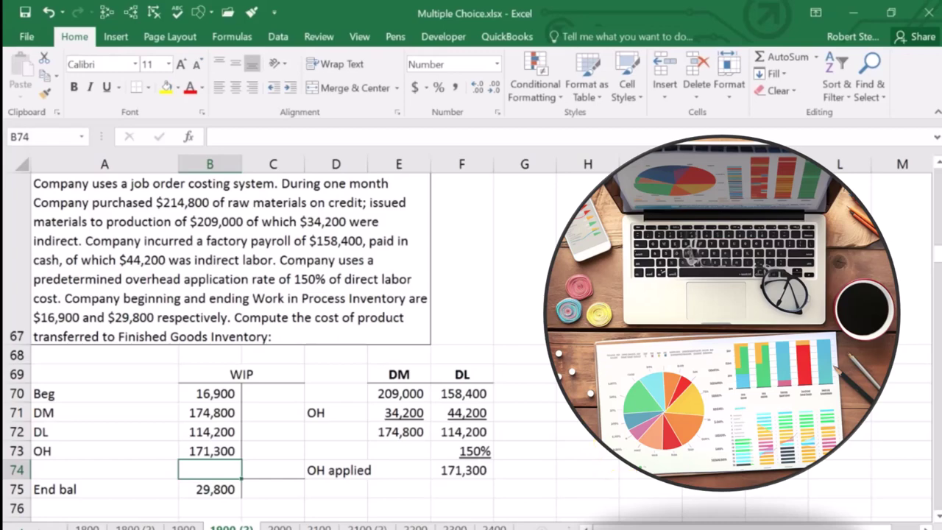
scroll(552, 431, down, 1)
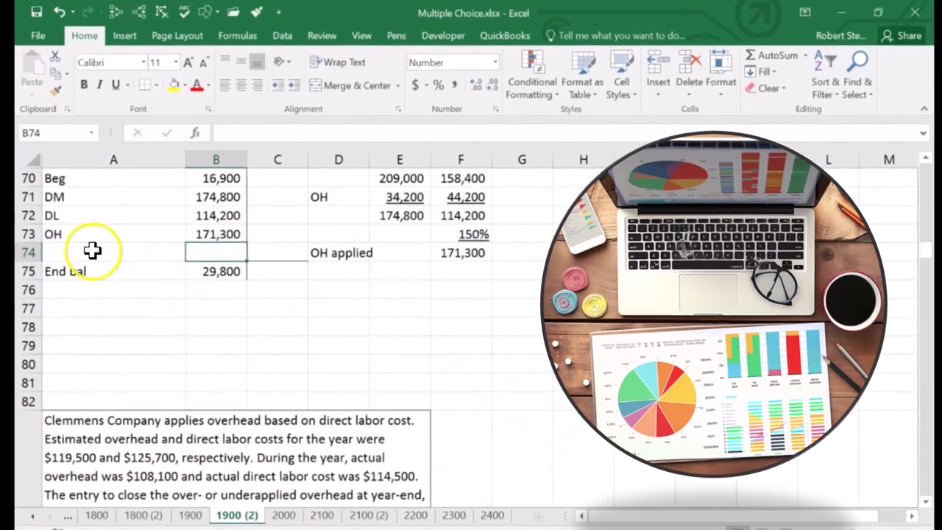
Insert cells at A74:B74 shifting down, accepting the merged-cells warning, so End bal reaches row 76
drag(96, 253, 250, 233)
right_click(269, 231)
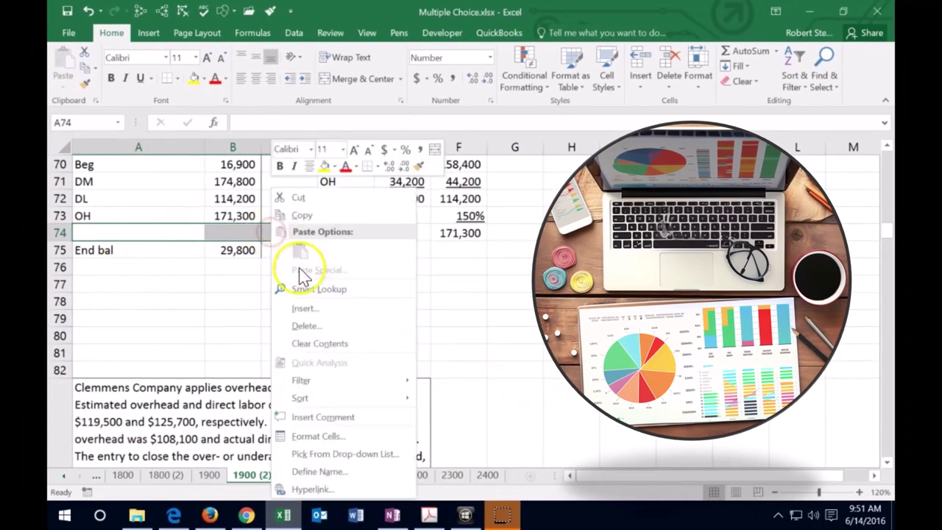
click(302, 309)
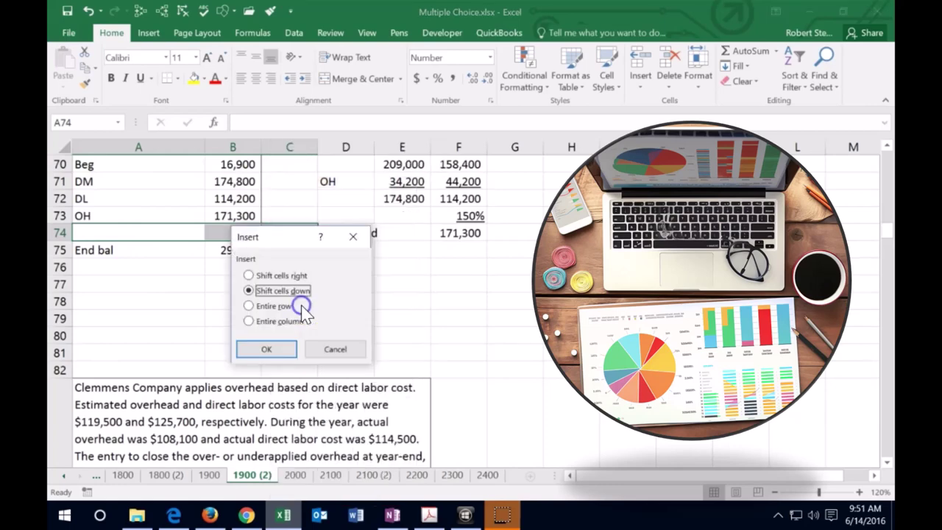
click(285, 349)
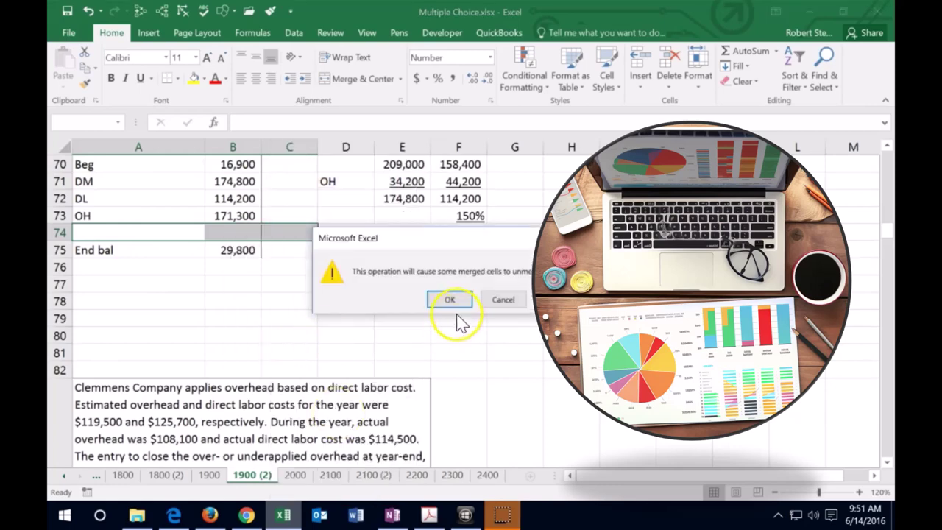
click(452, 302)
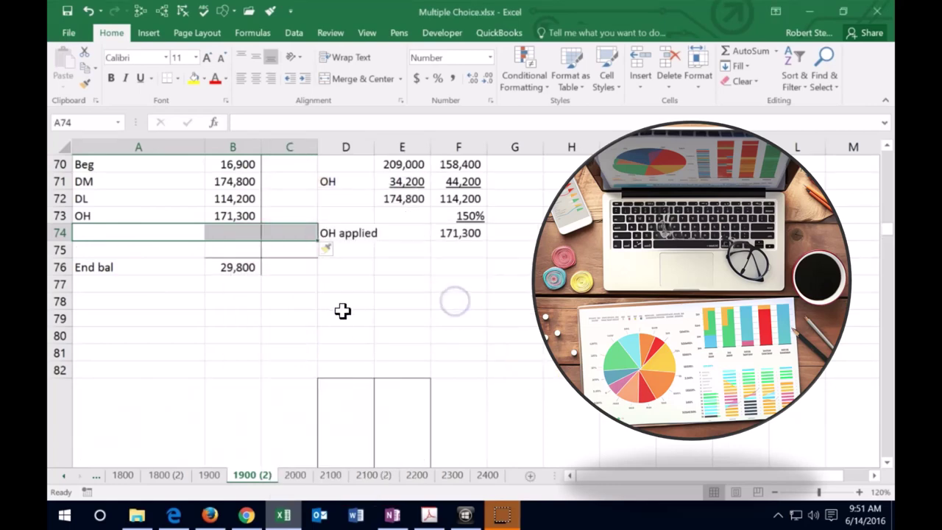
click(343, 312)
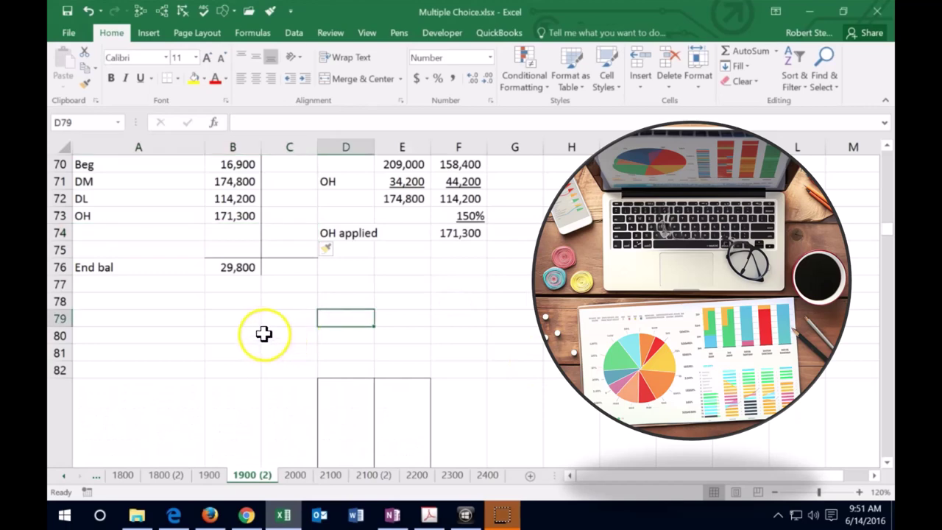
Total the WIP debits in B74 with =SUM(B70:B73), giving 477,200
click(219, 233)
text(su)
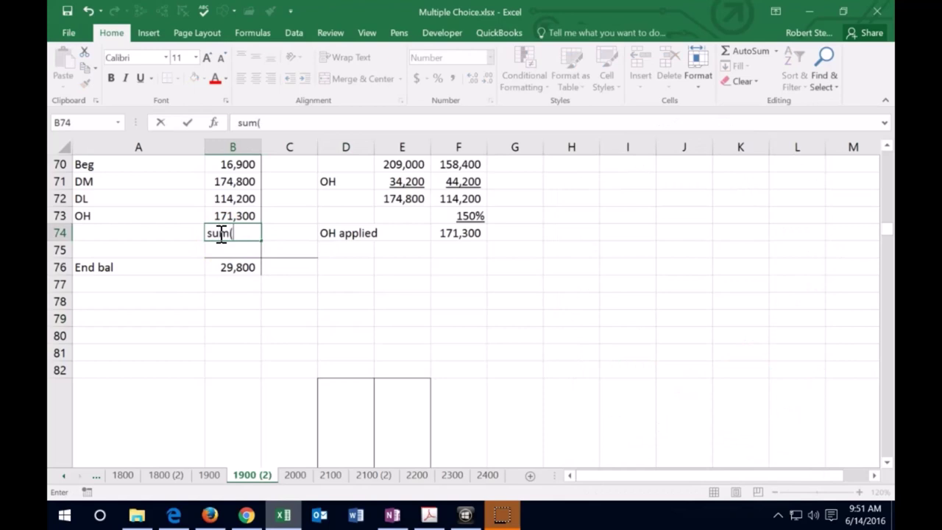
text(m()
key(Up)
key(shift+Up)
key(shift+Up)
key(shift+Up)
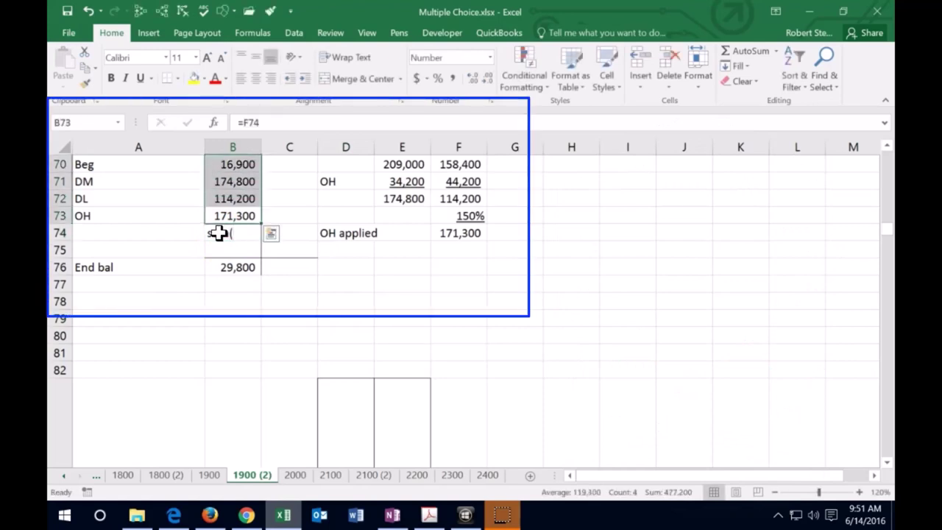
key(Return)
key(Down)
key(Down)
key(Down)
key(Down)
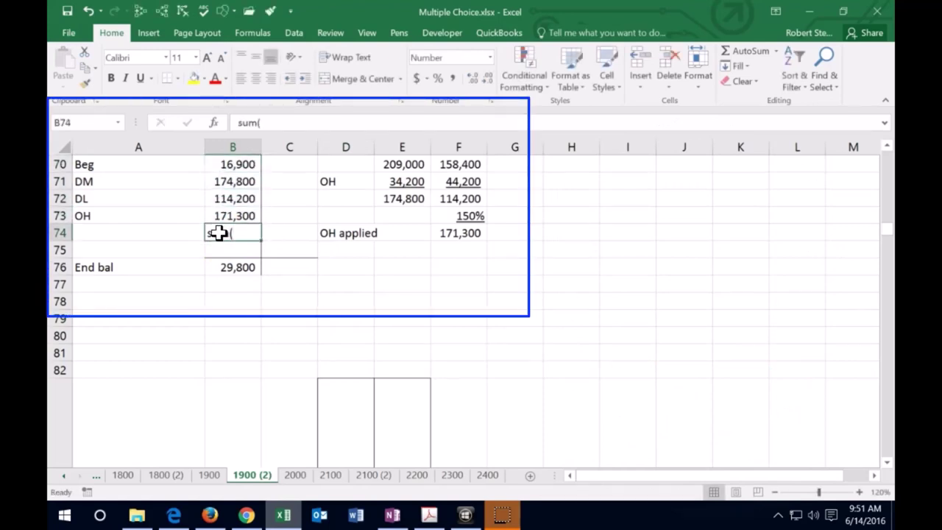
text(=sum()
key(Up)
key(shift+Up)
key(shift+Up)
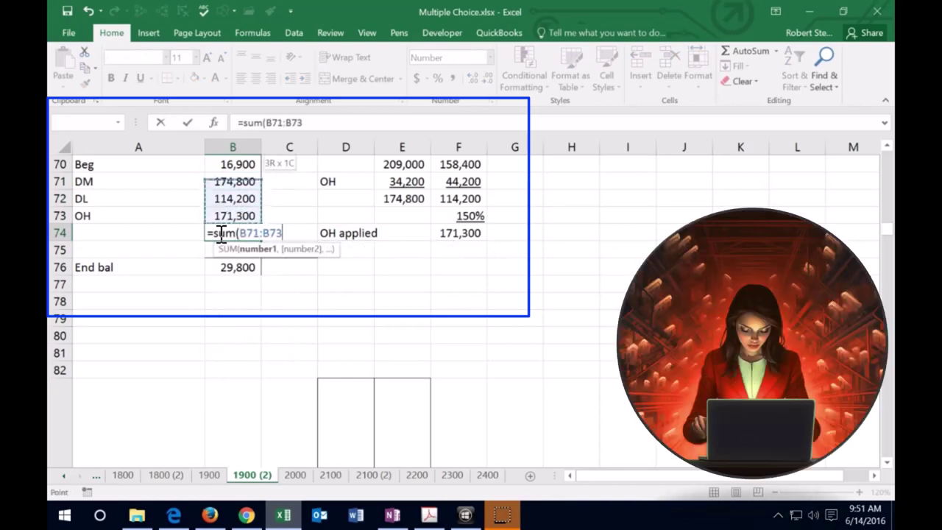
key(shift+Up)
scroll(208, 257, up, 1)
key(Return)
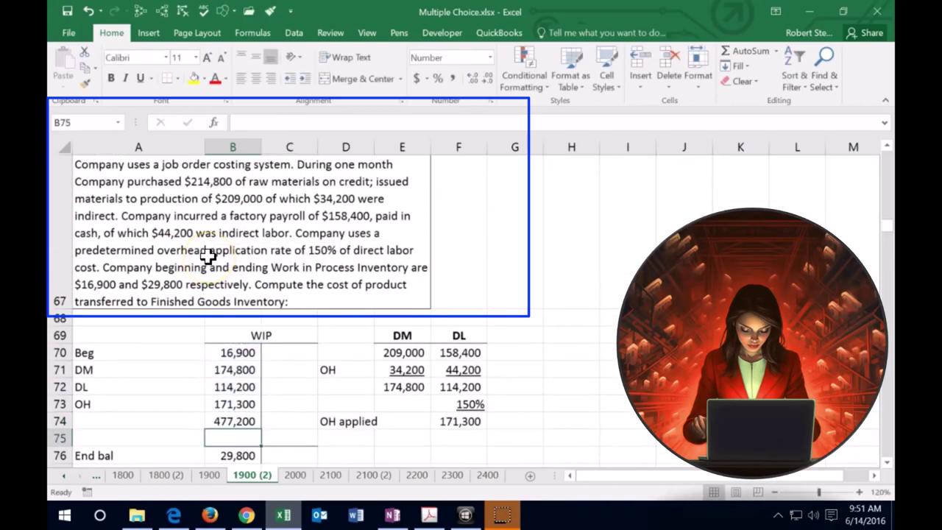
Review the End bal in B76, the OH formula in B73 and the B74 total
click(887, 461)
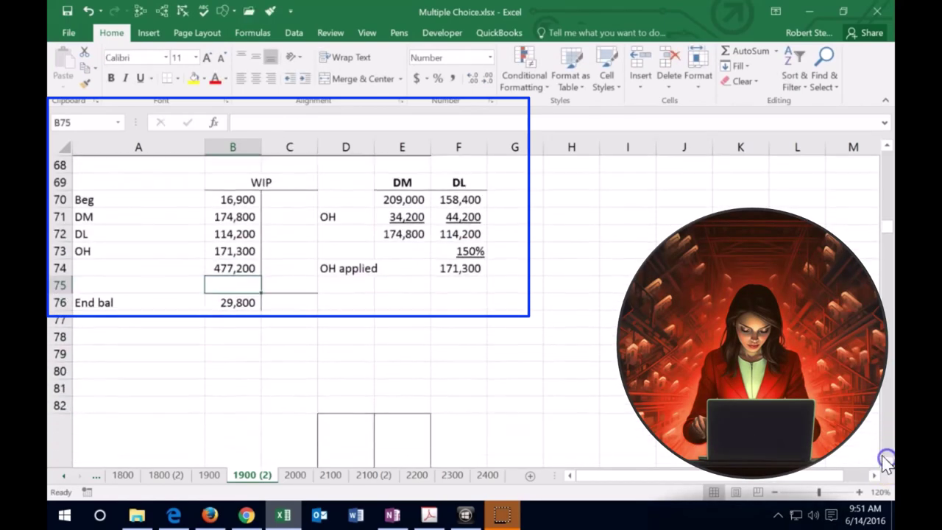
click(311, 383)
click(248, 303)
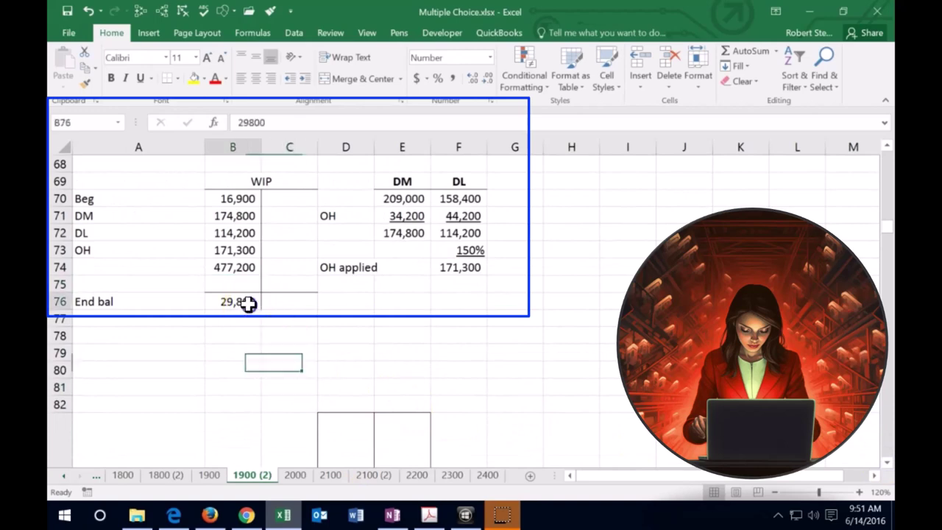
click(238, 250)
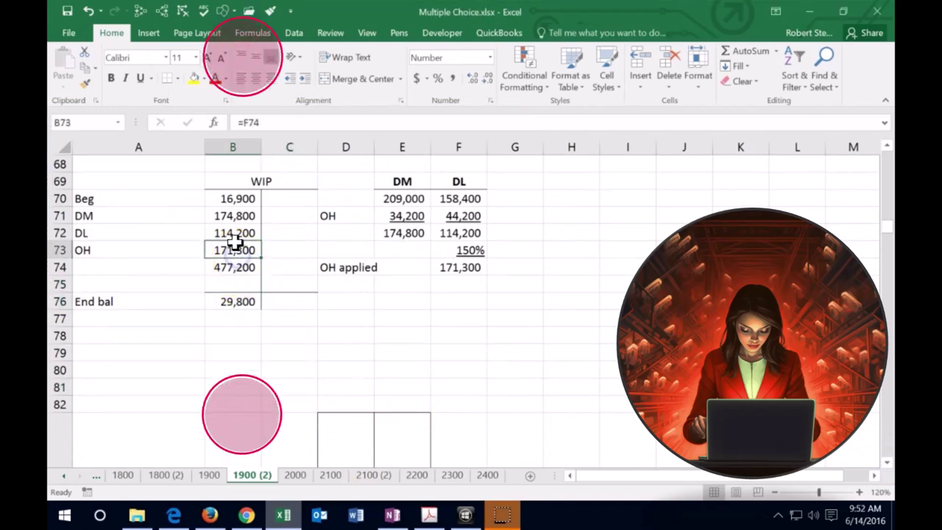
click(280, 250)
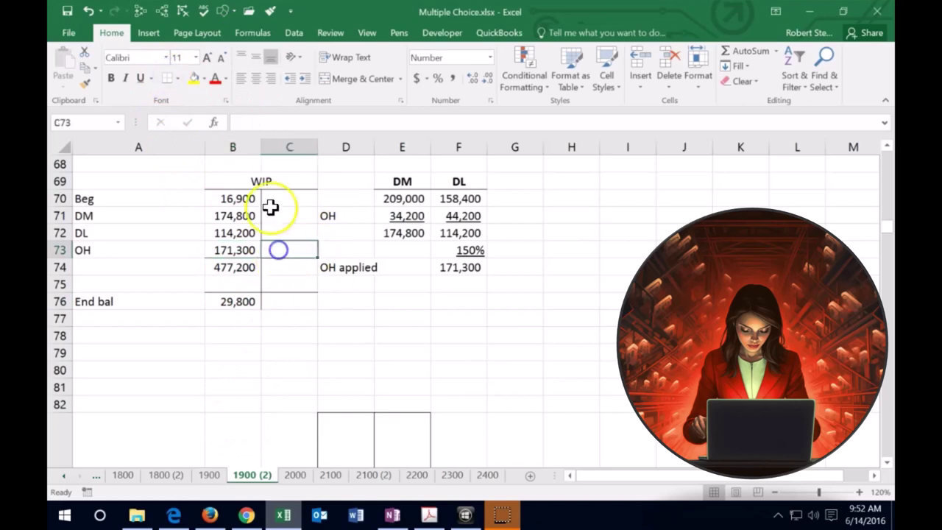
click(246, 267)
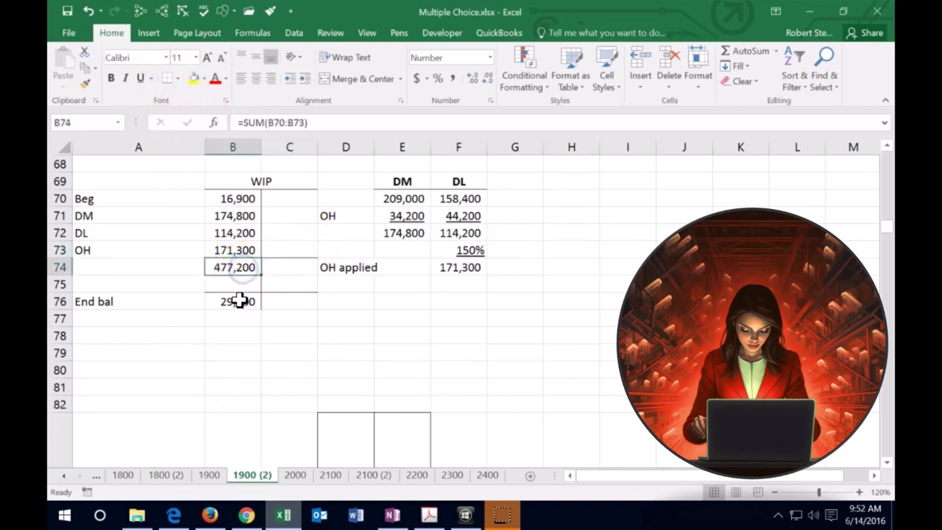
click(245, 309)
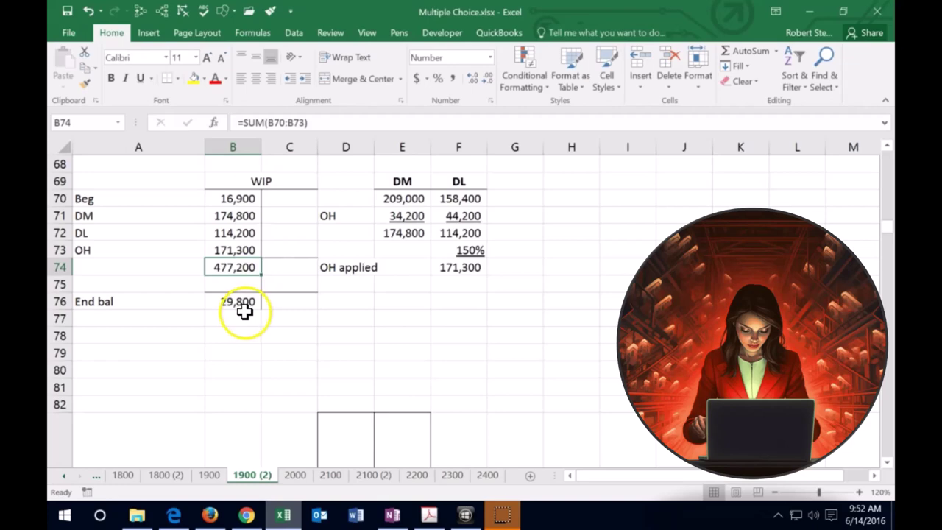
click(284, 284)
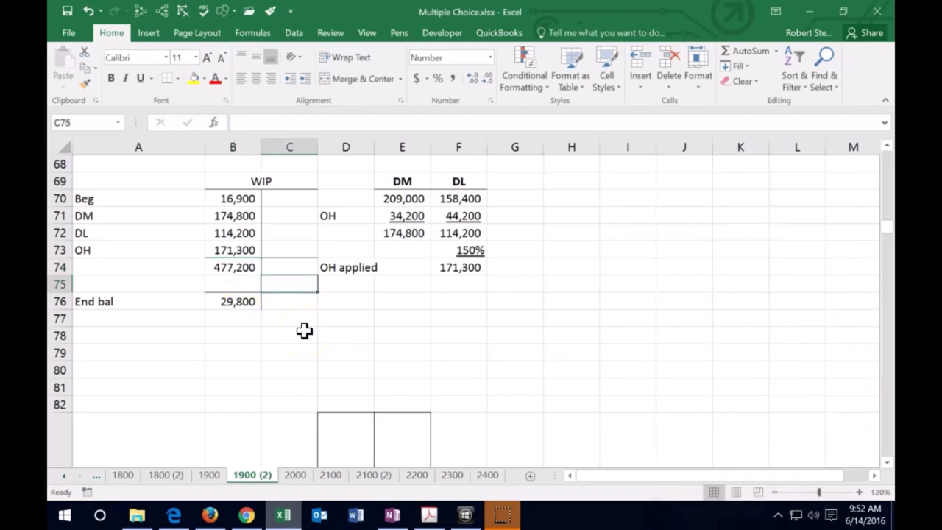
Enter the WIP credit in C75 as =-(B74-B76), showing (447,400)
text(=)
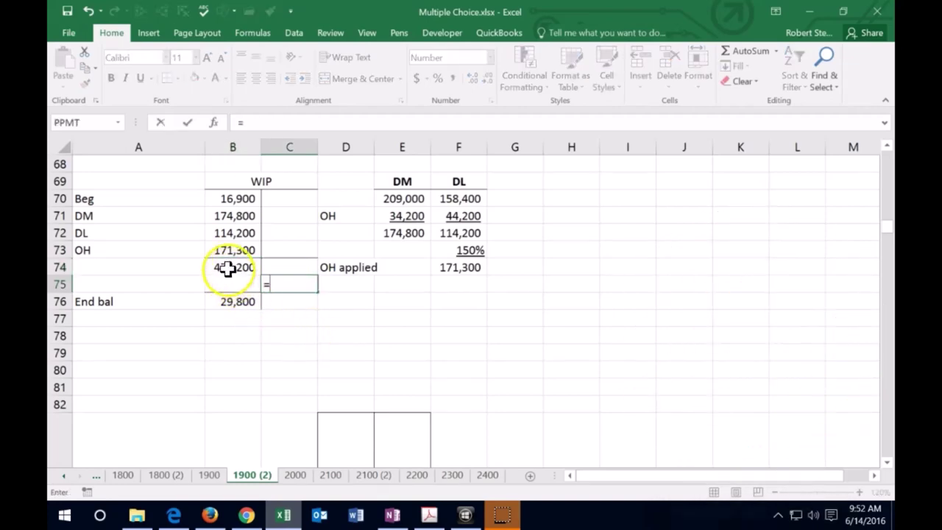
click(225, 267)
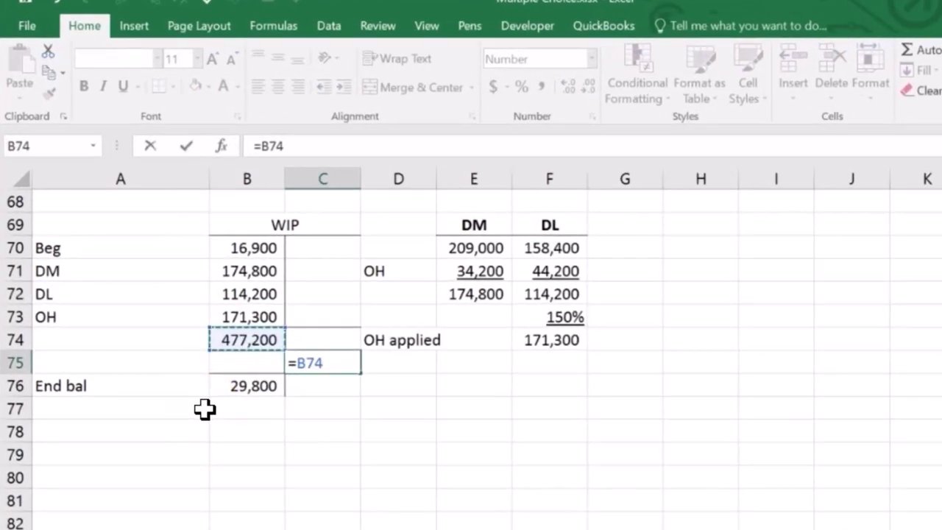
text(-)
click(244, 387)
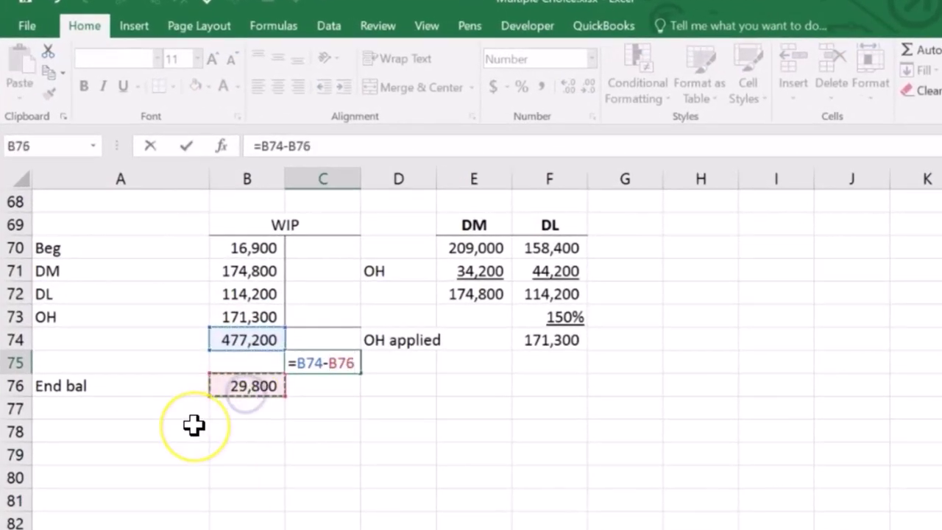
key(Return)
key(Up)
click(259, 146)
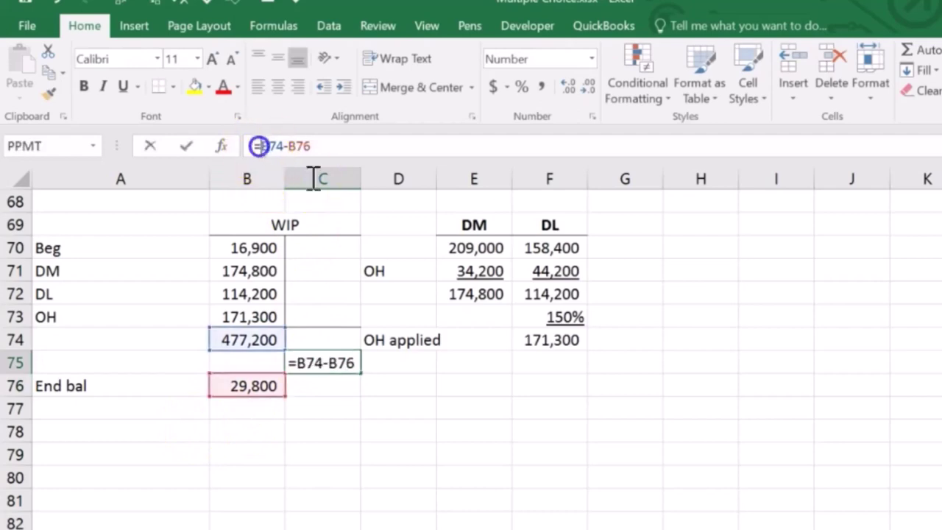
text(-()
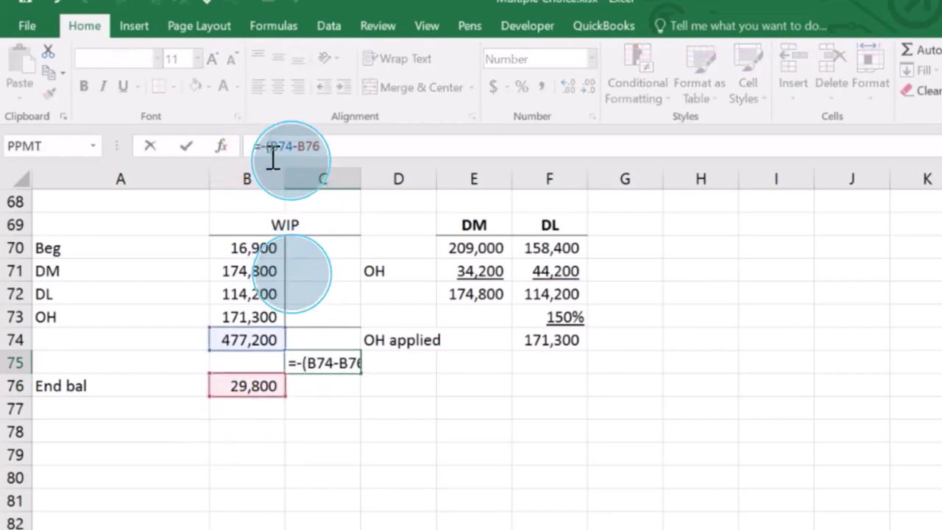
key(End)
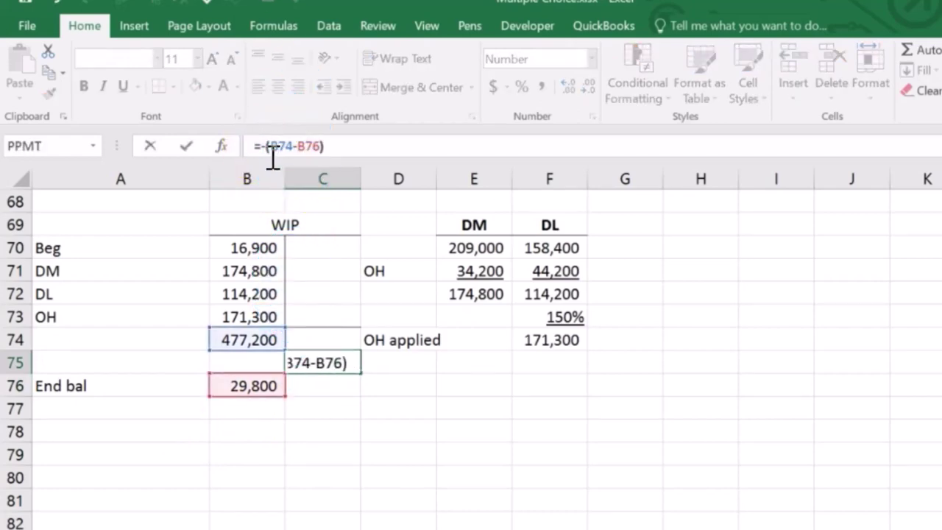
text())
key(Return)
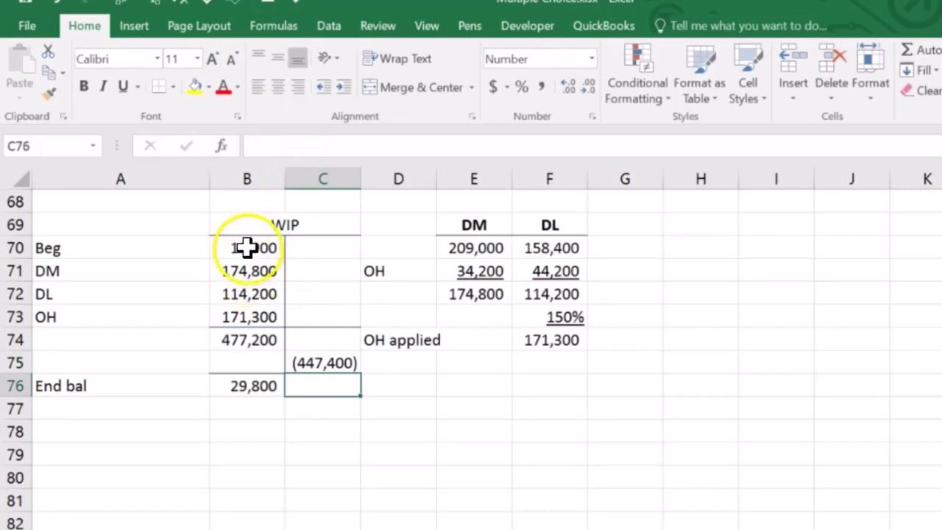
Select the debit total and the 447,400 credit to check the balance via the status-bar Sum
drag(242, 337, 283, 355)
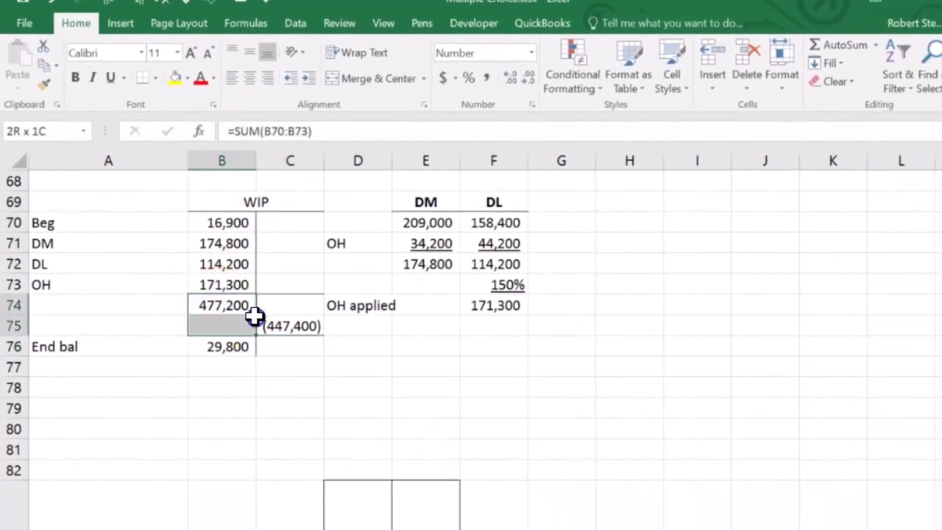
drag(254, 317, 264, 327)
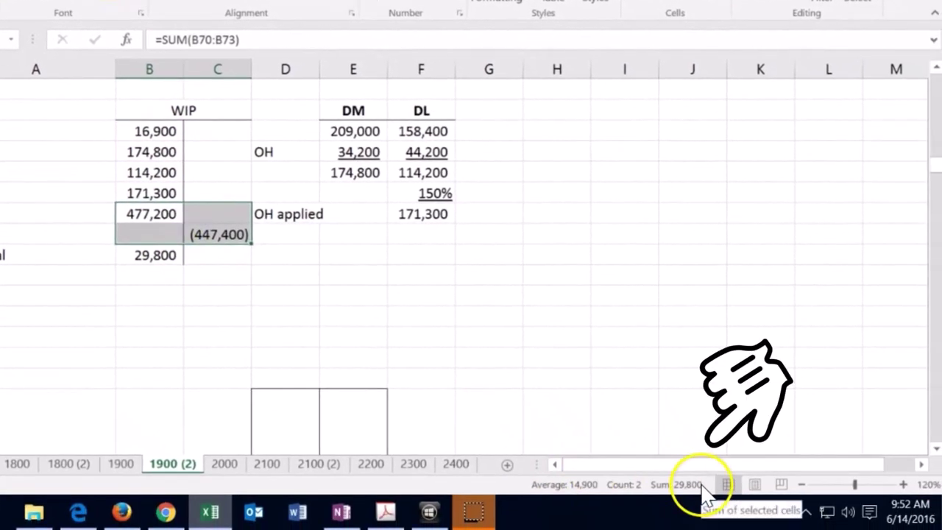
click(287, 291)
click(223, 233)
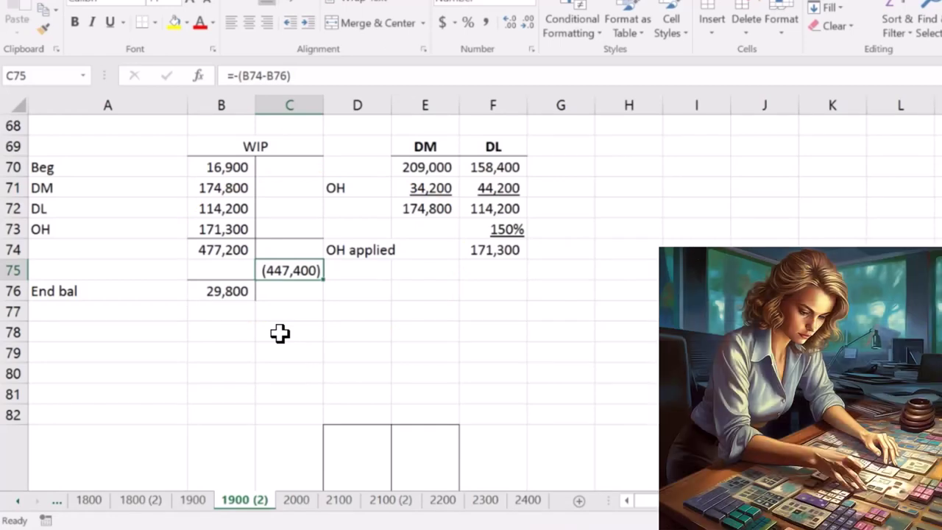
Start a check column with 16,900 in H70 and the DM, DL and OH debits in H71:H73
click(652, 169)
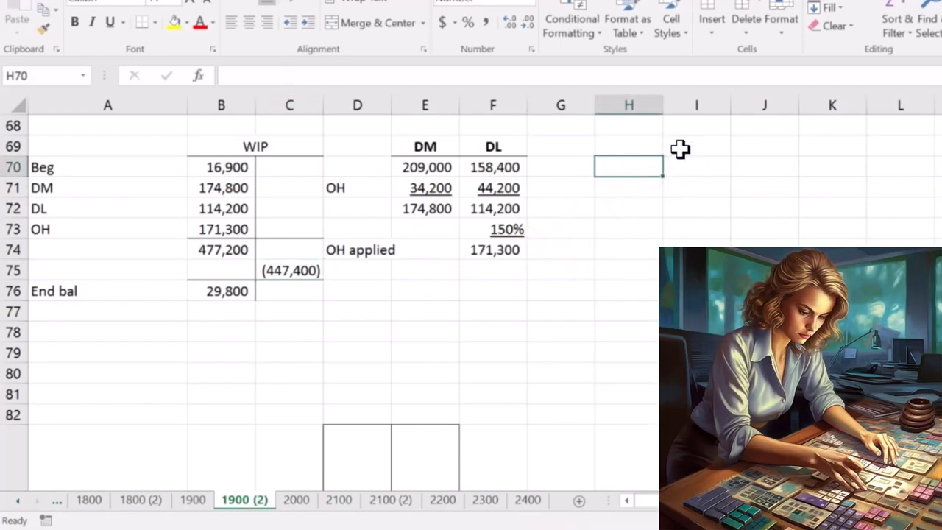
text(16,900)
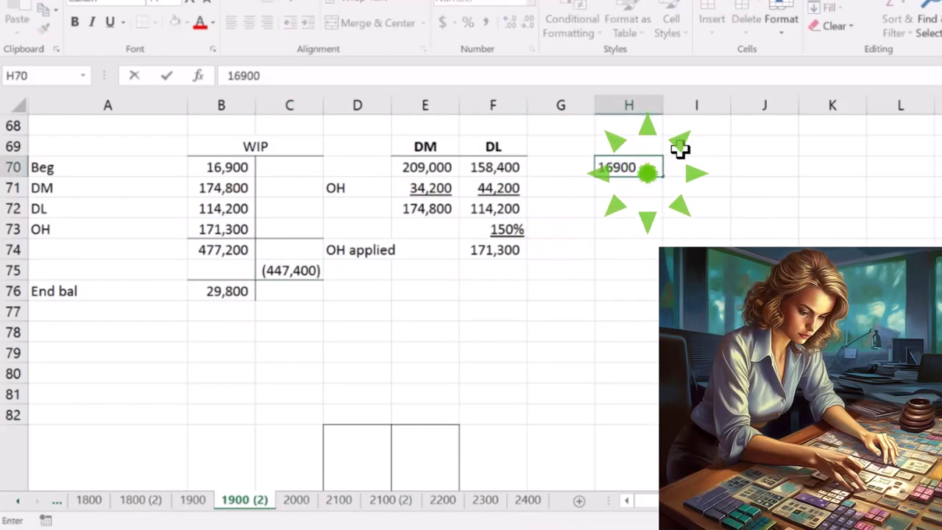
key(Return)
text(+)
key(Left)
key(Left)
key(Left)
key(Left)
key(Left)
key(Left)
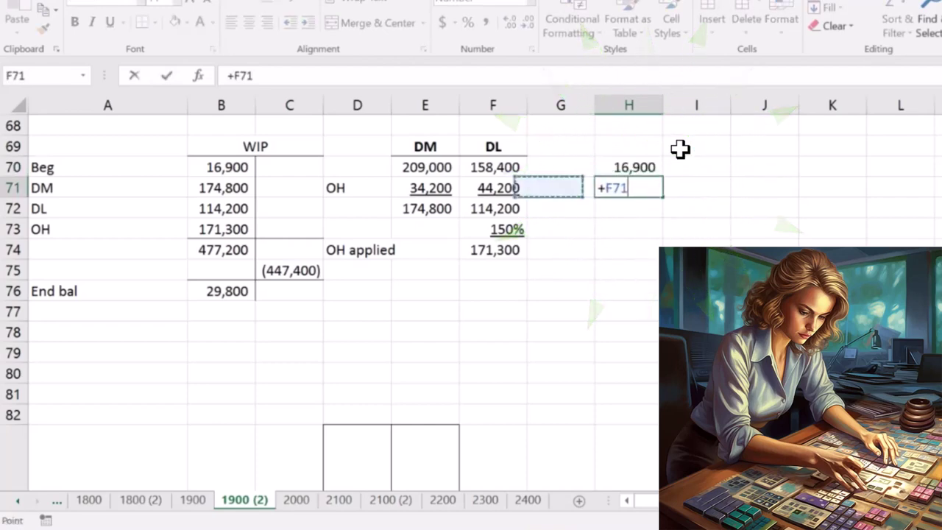
key(Return)
text(+)
key(Left)
key(Left)
key(Left)
key(Left)
key(Left)
key(Left)
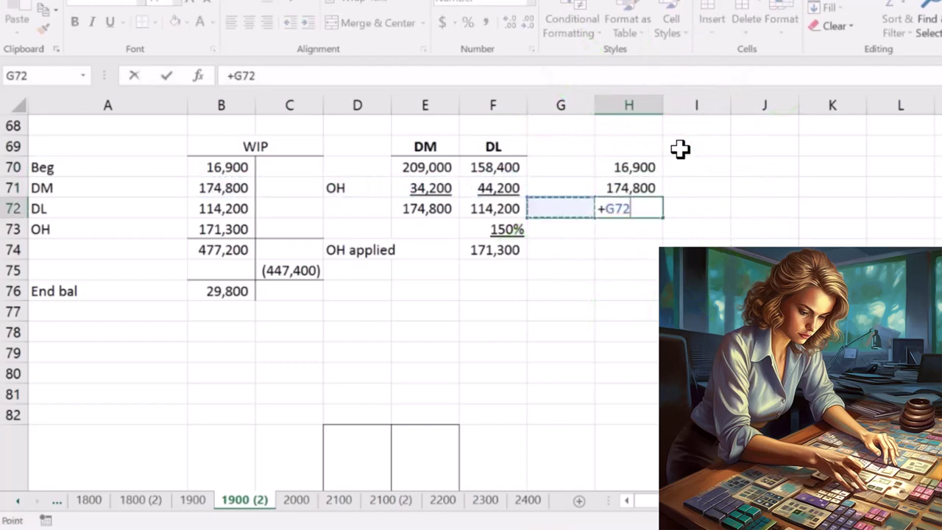
key(Return)
text(+)
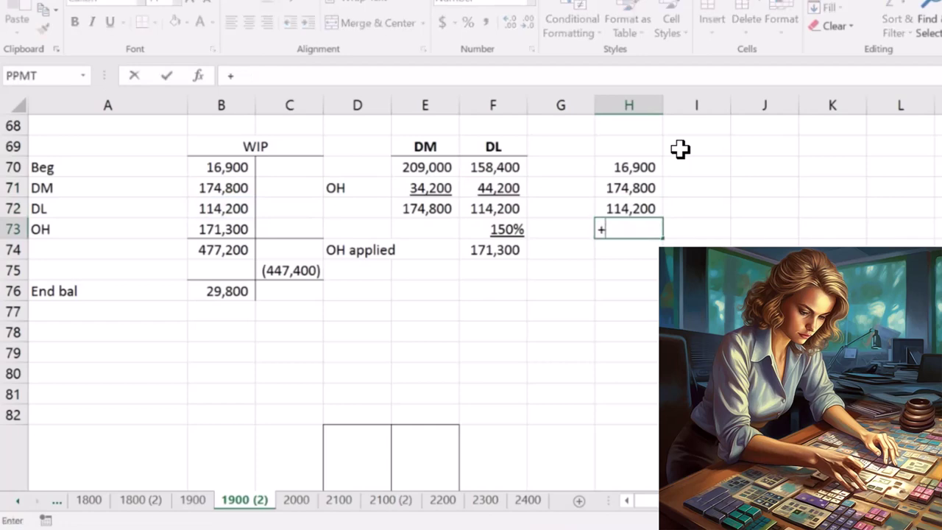
key(Left)
key(Left)
key(Left)
key(Left)
key(Left)
key(Left)
key(Return)
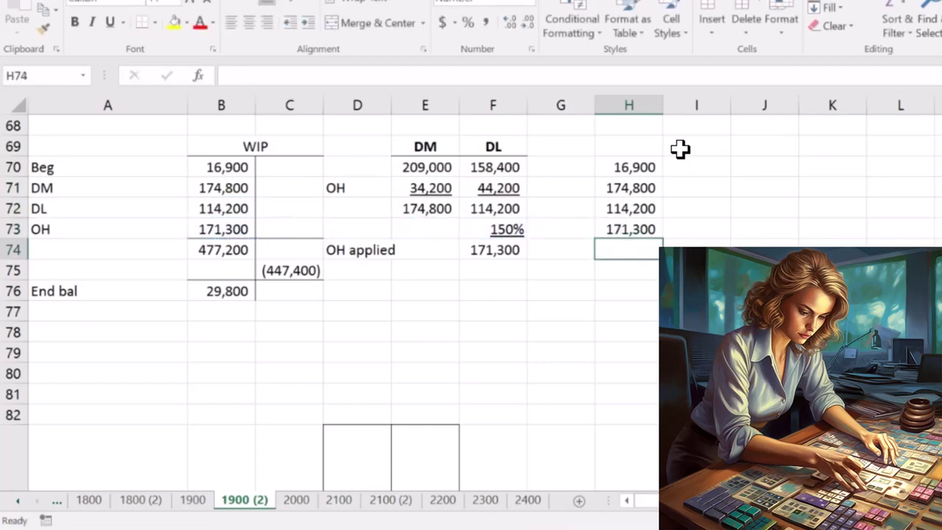
Subtract the 29,800 ending balance in H74 with -B76 and underline it
text(-)
key(Left)
key(Left)
key(Left)
key(Left)
key(Left)
key(Left)
key(Down)
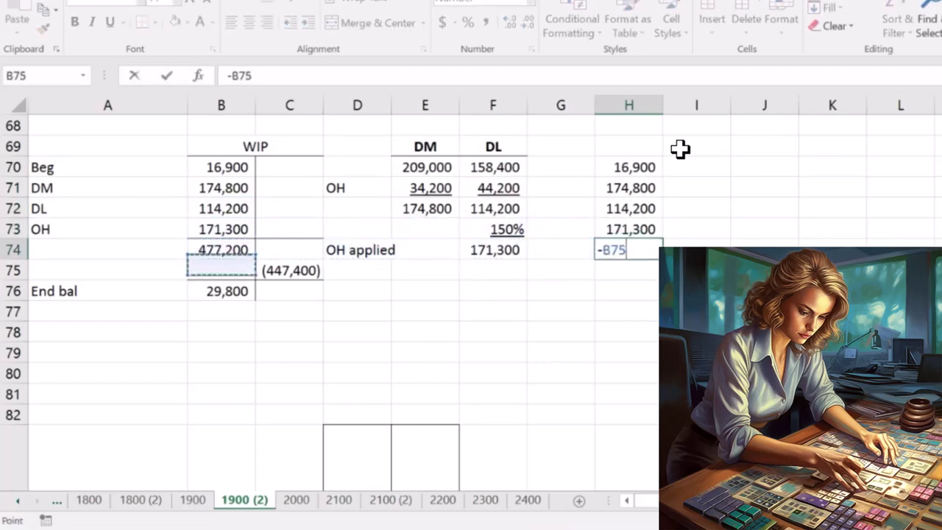
key(Down)
key(Return)
key(Up)
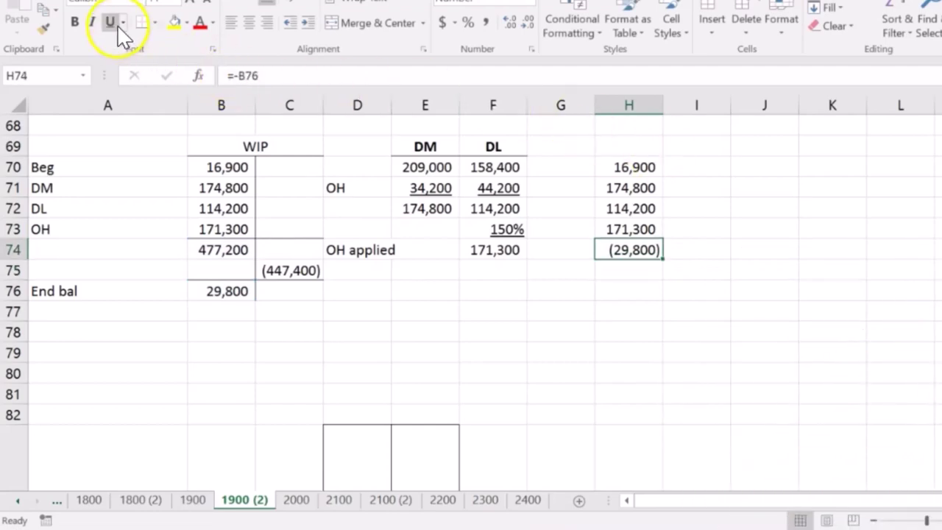
click(110, 22)
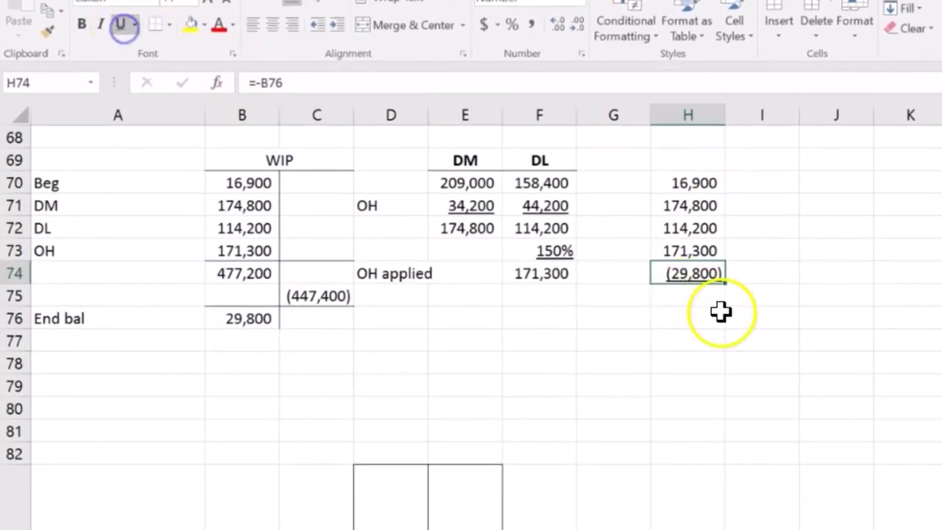
Total the check column in H75 with =SUM(H70:H74), giving 447,400
click(704, 295)
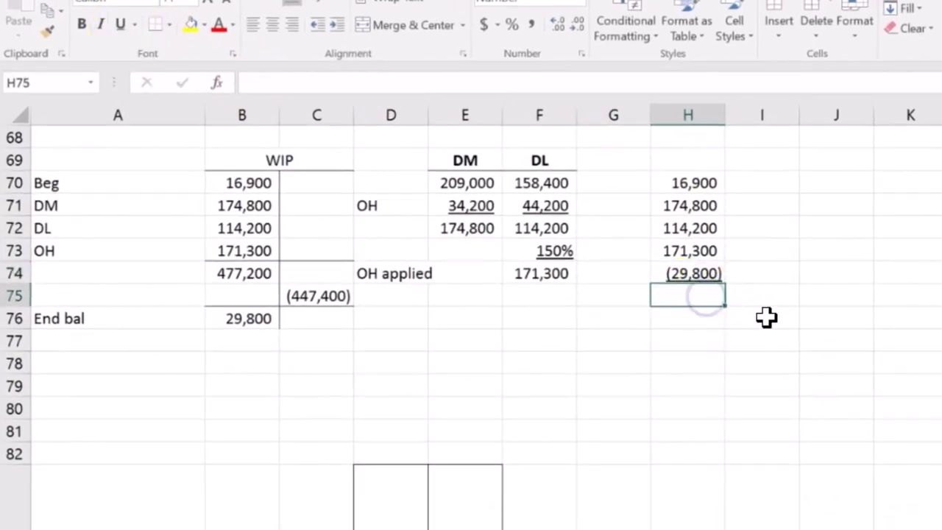
text(=sum()
key(Up)
key(shift+Up)
key(shift+Up)
key(shift+Up)
key(shift+Up)
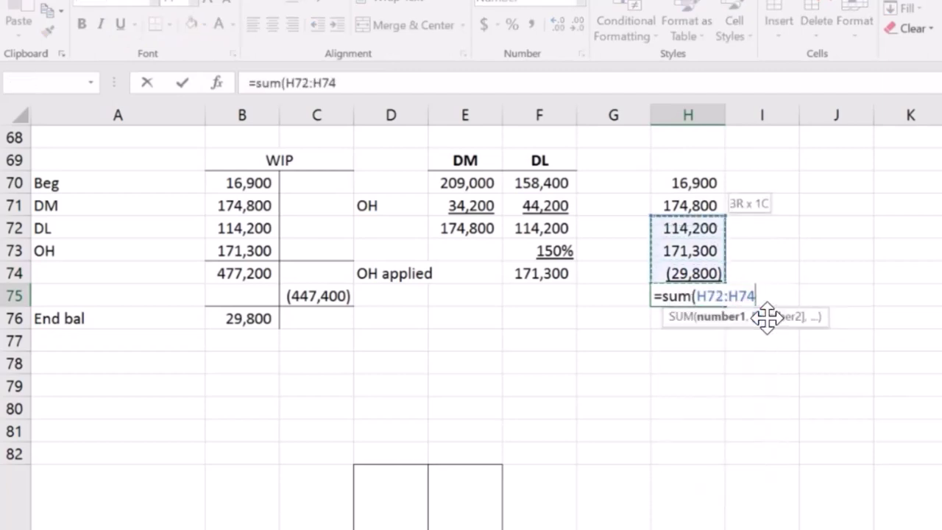
key(Return)
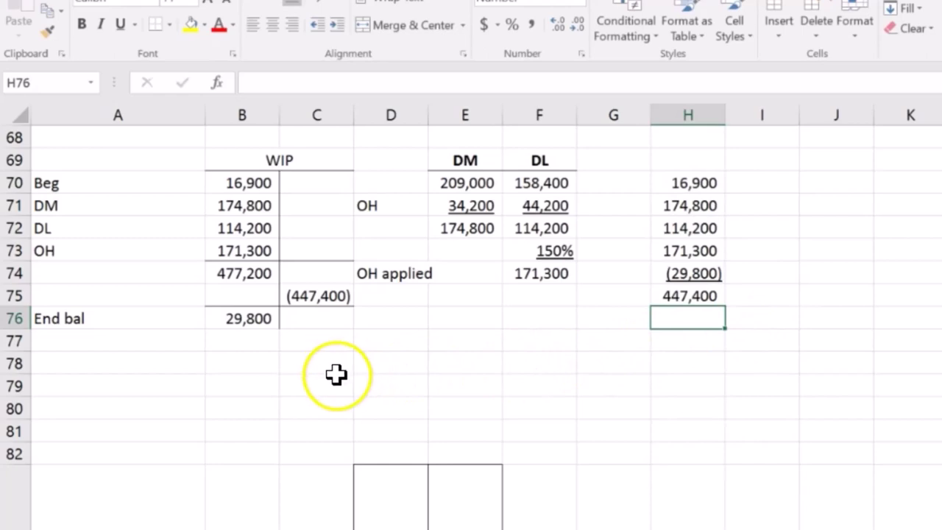
click(301, 253)
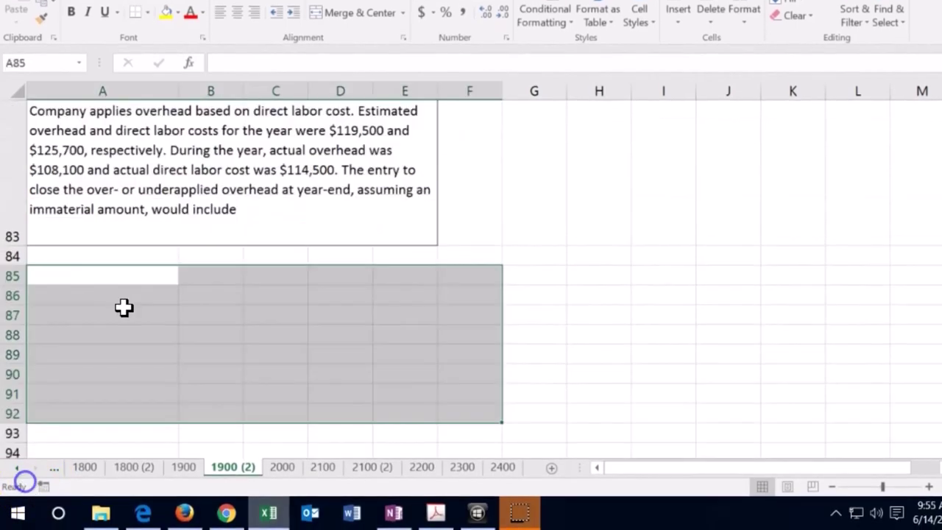
click(124, 308)
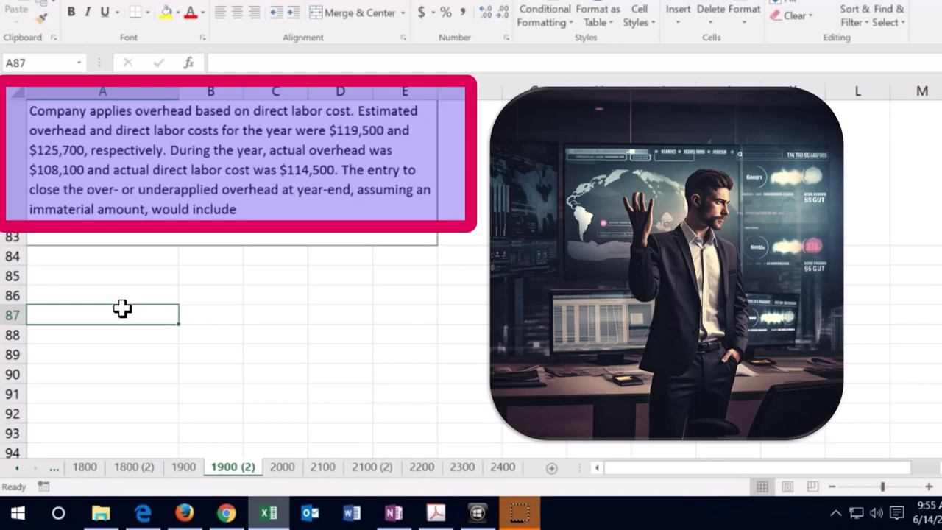
click(209, 274)
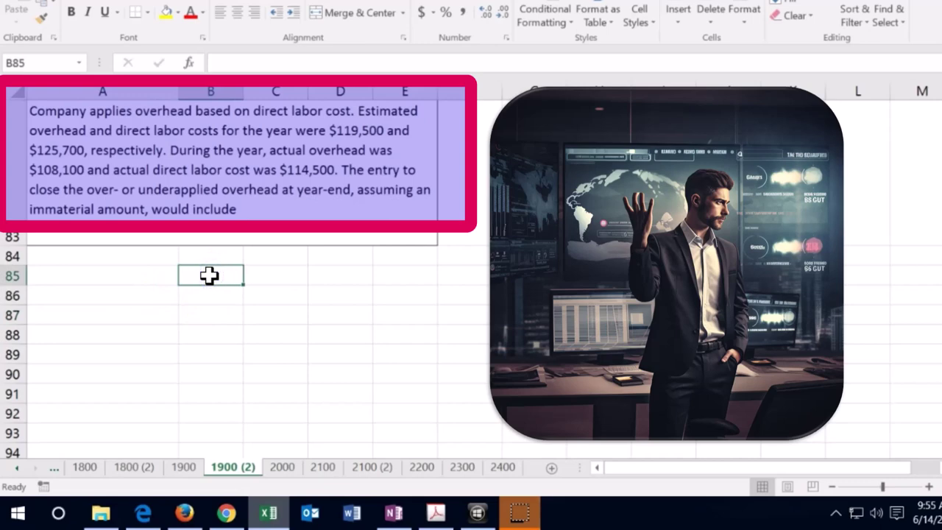
text(o)
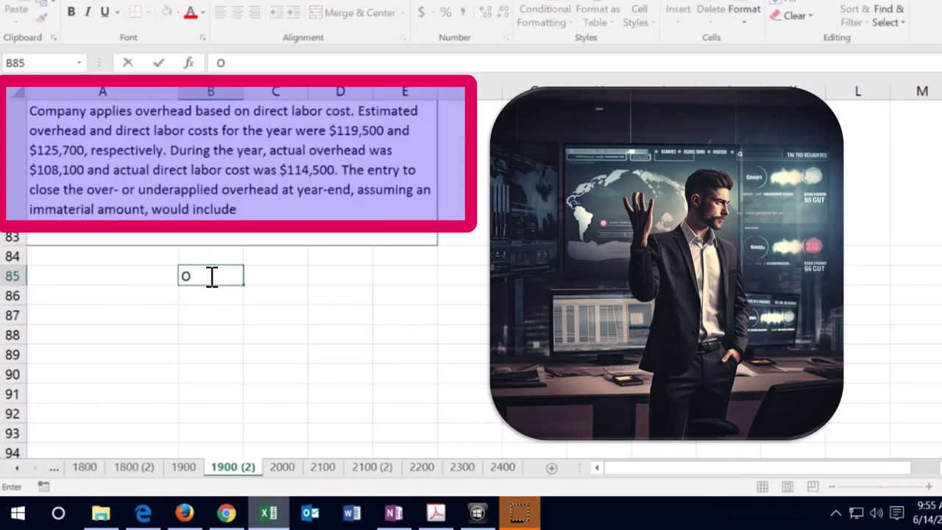
text(H)
key(Return)
click(210, 275)
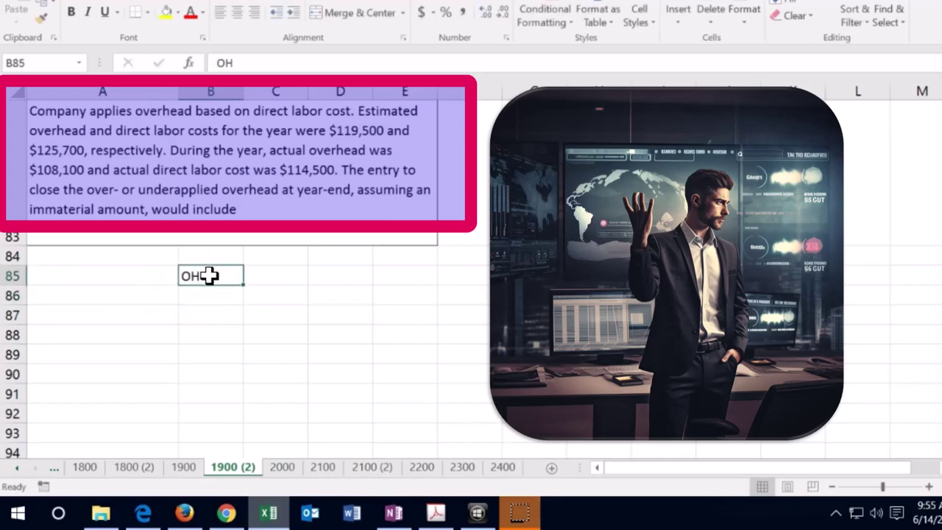
drag(241, 276, 253, 276)
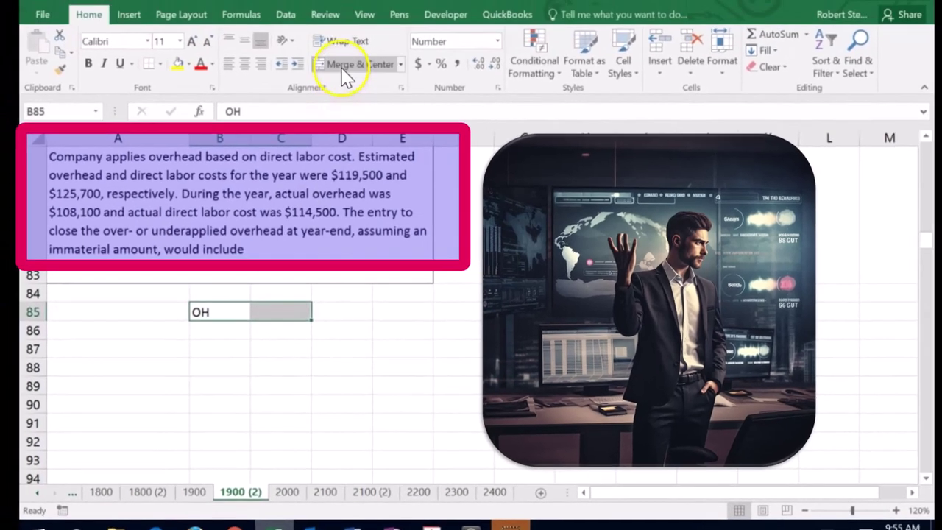
click(356, 14)
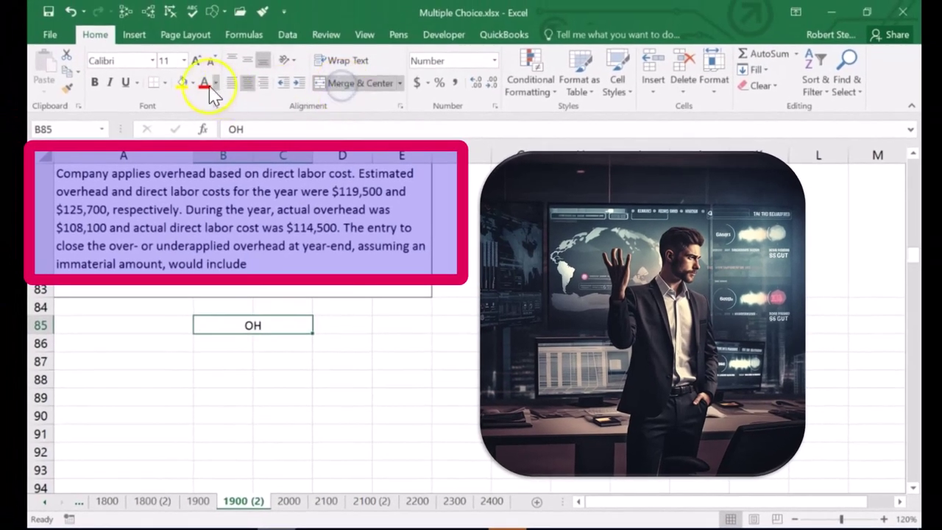
drag(269, 339, 270, 448)
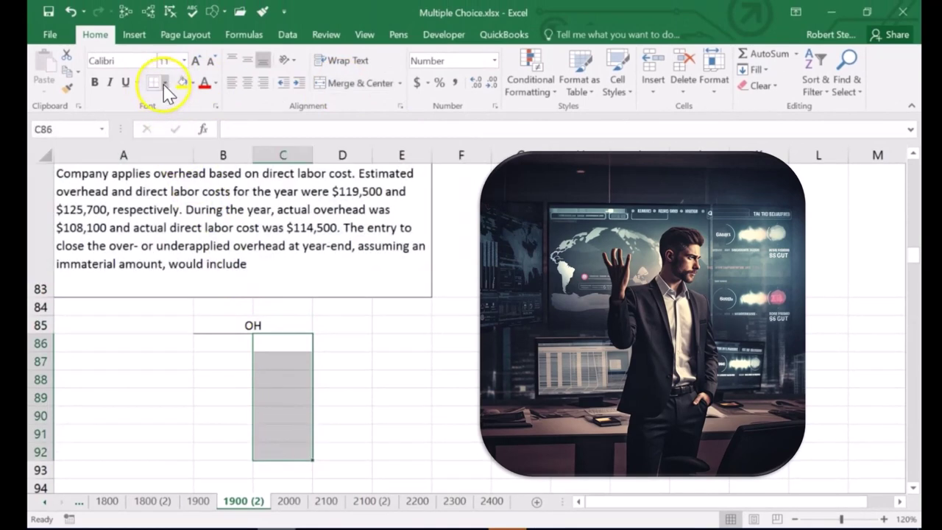
click(163, 82)
click(174, 155)
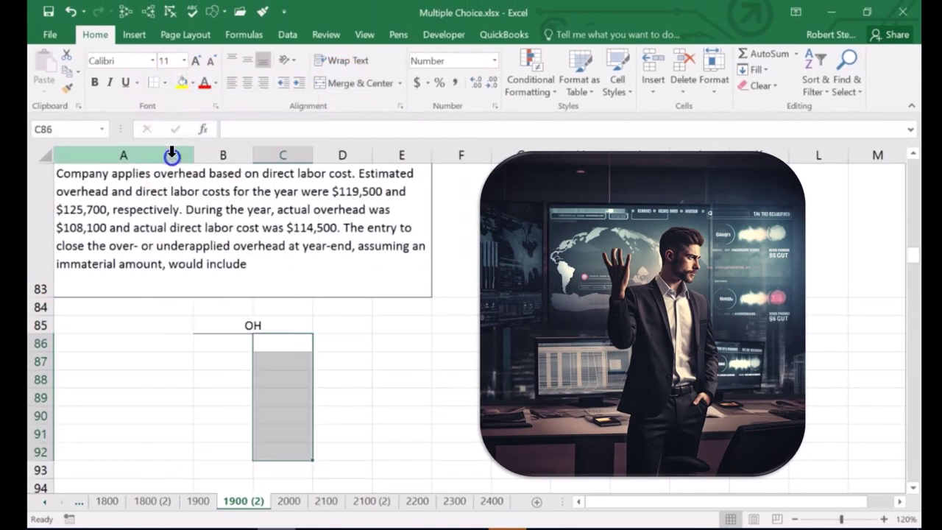
click(169, 368)
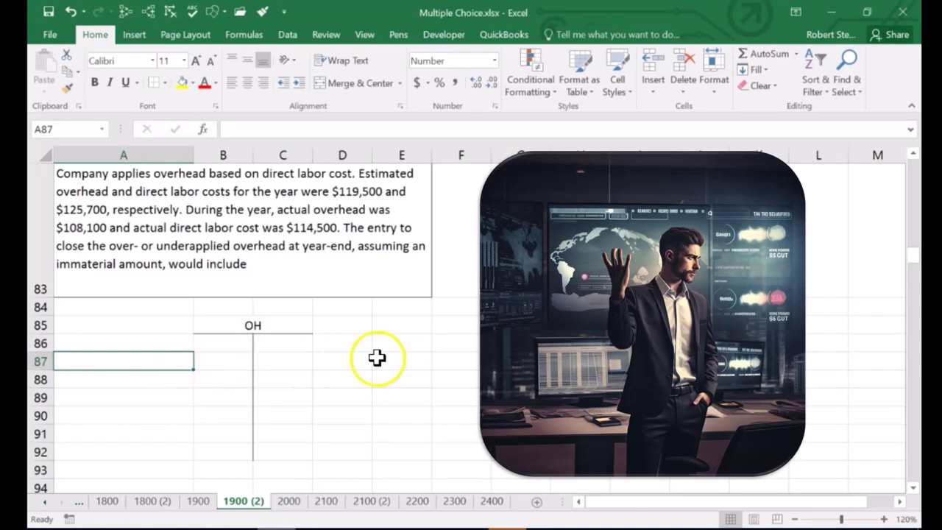
click(444, 327)
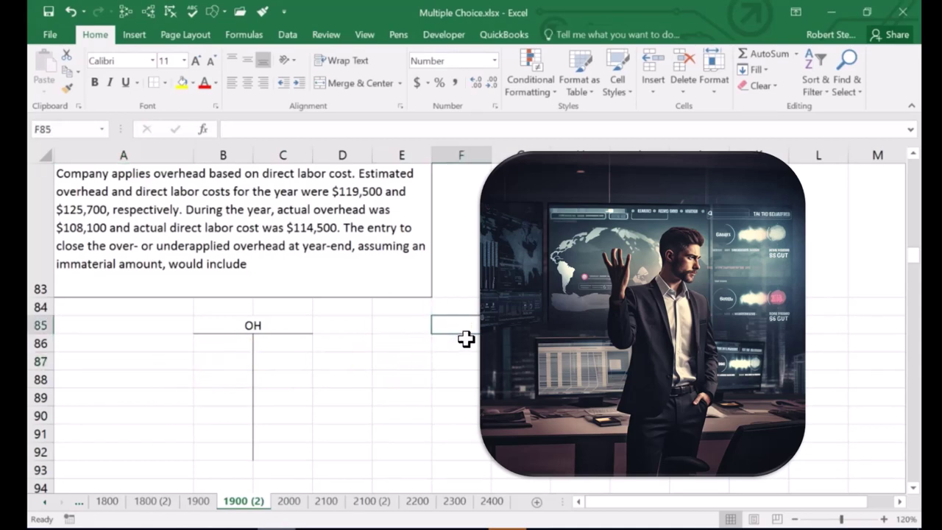
Enter estimated overhead 119,500 in F85 and direct labor 125,700 in F86
text(119500)
key(Return)
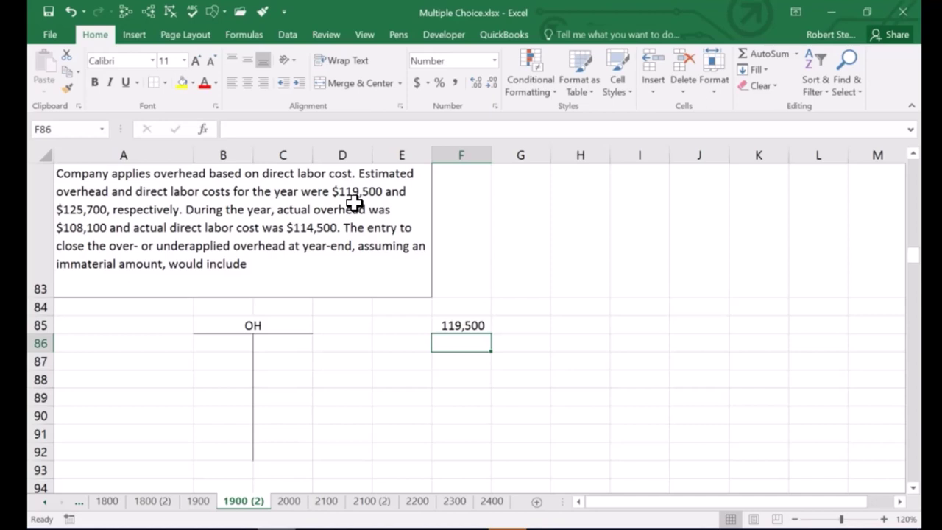
text(12)
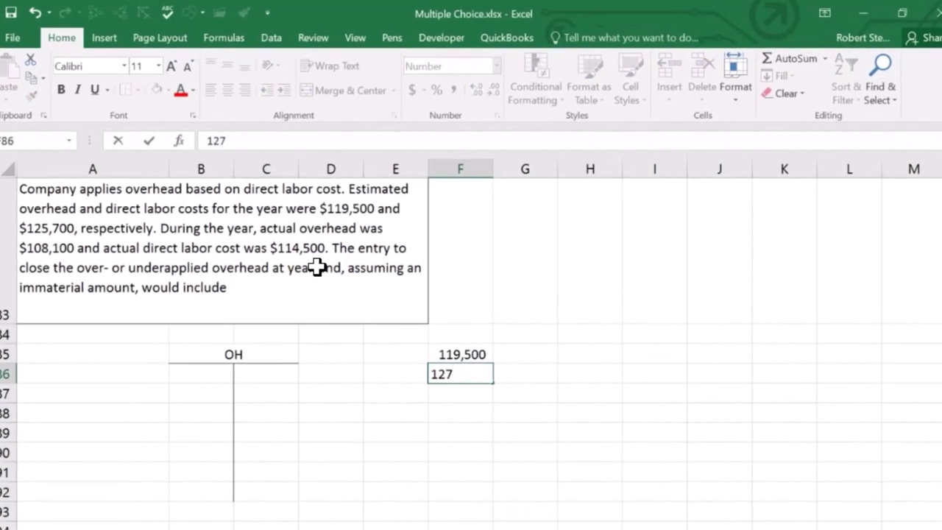
text(5,700)
key(Return)
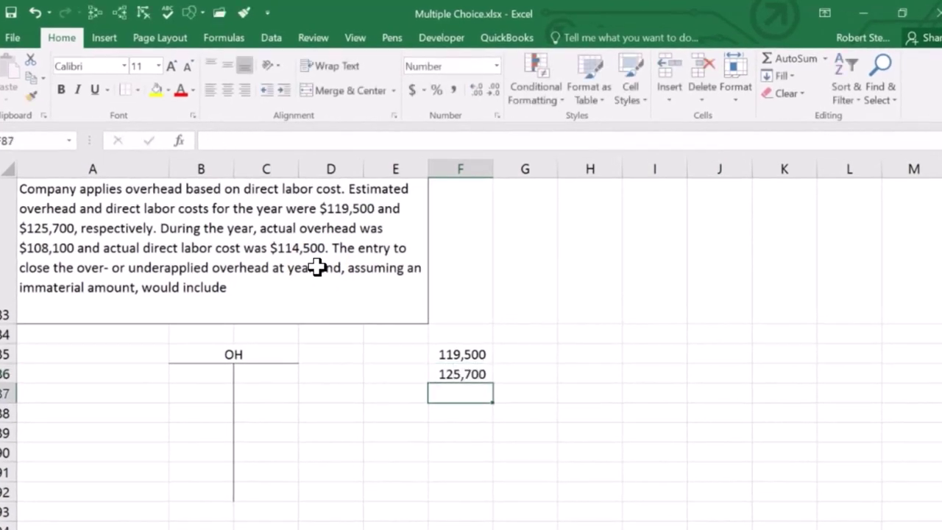
Label the amounts OH and DL in E85:E86 and underline the 125,700
key(Left)
key(Up)
key(Up)
text(OH)
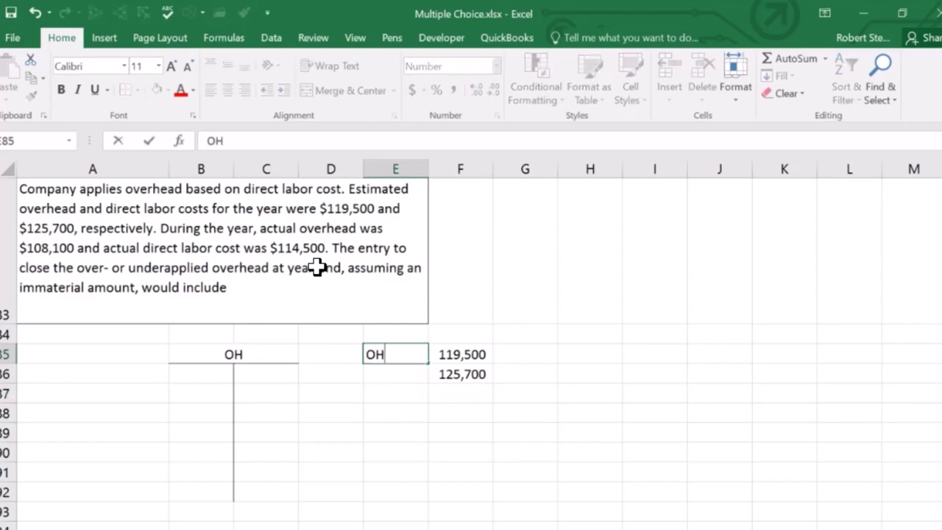
key(Return)
text(DL)
key(Return)
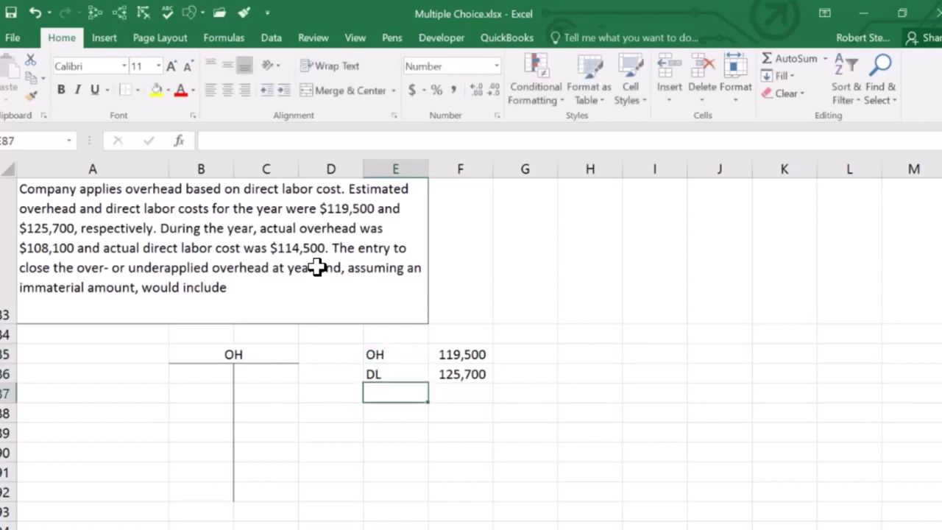
key(Right)
key(Up)
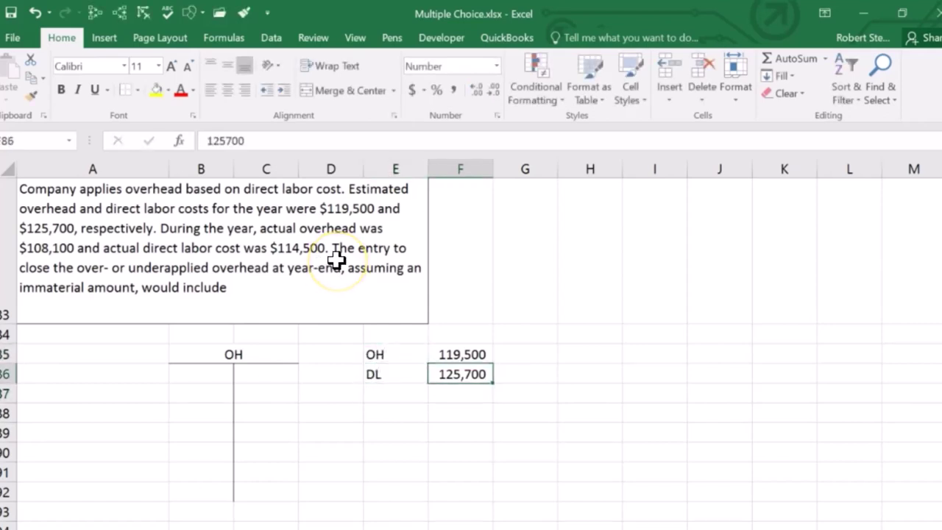
click(94, 90)
click(453, 391)
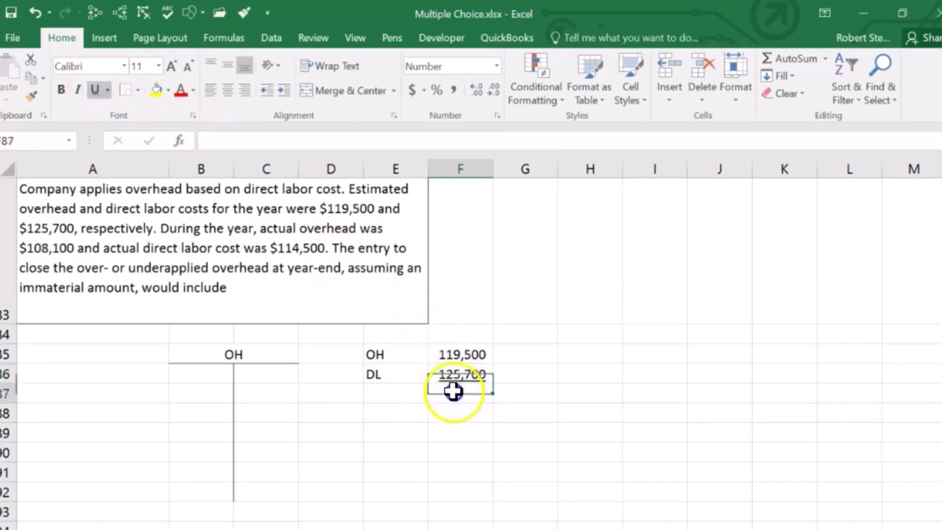
Enter =F85/F86 in F87 and format it as a percentage, showing 95%
text(=)
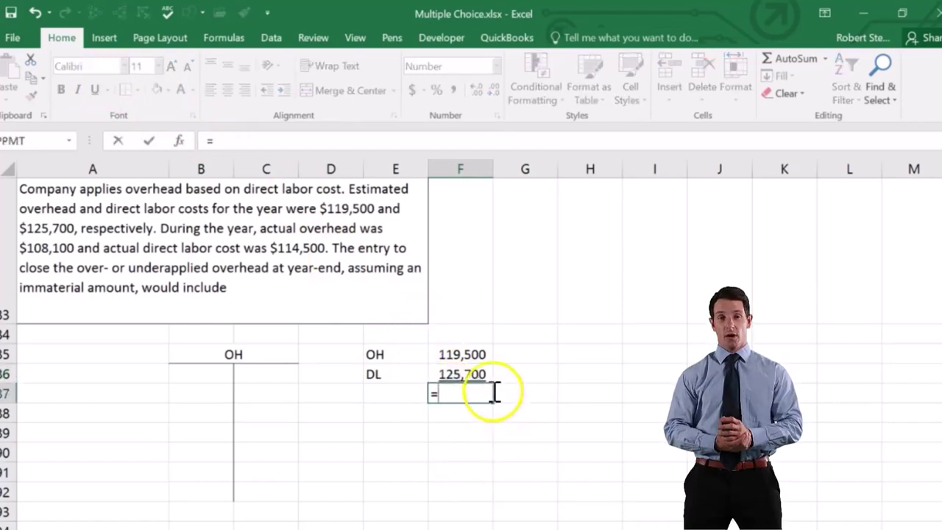
click(463, 354)
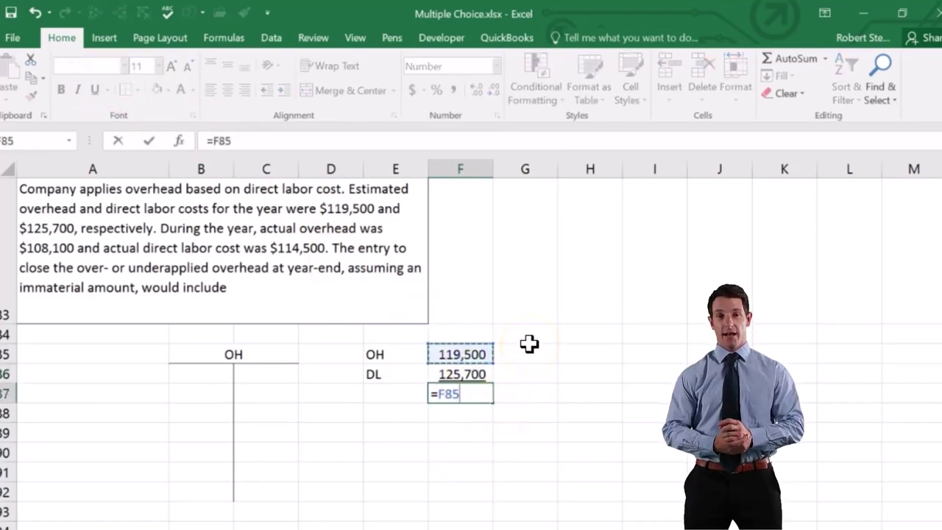
text(/)
click(471, 374)
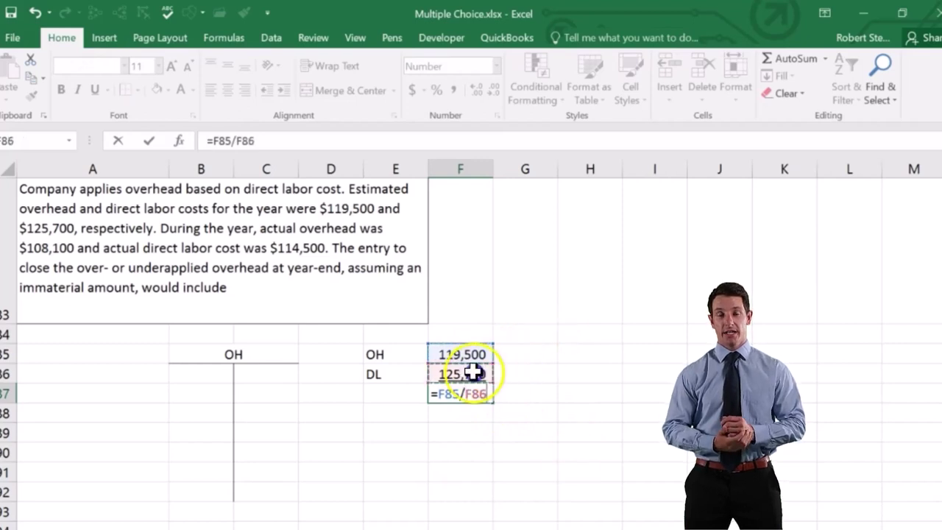
key(ctrl+Return)
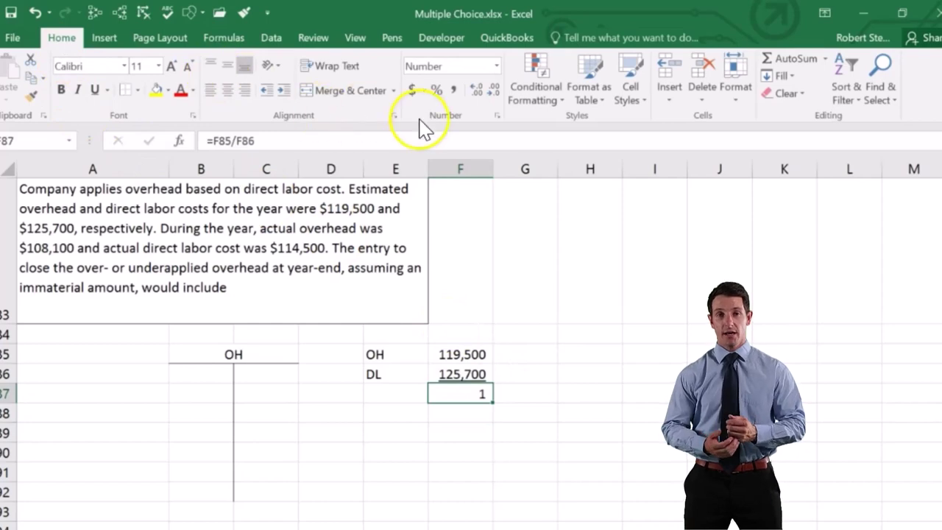
click(476, 89)
click(477, 90)
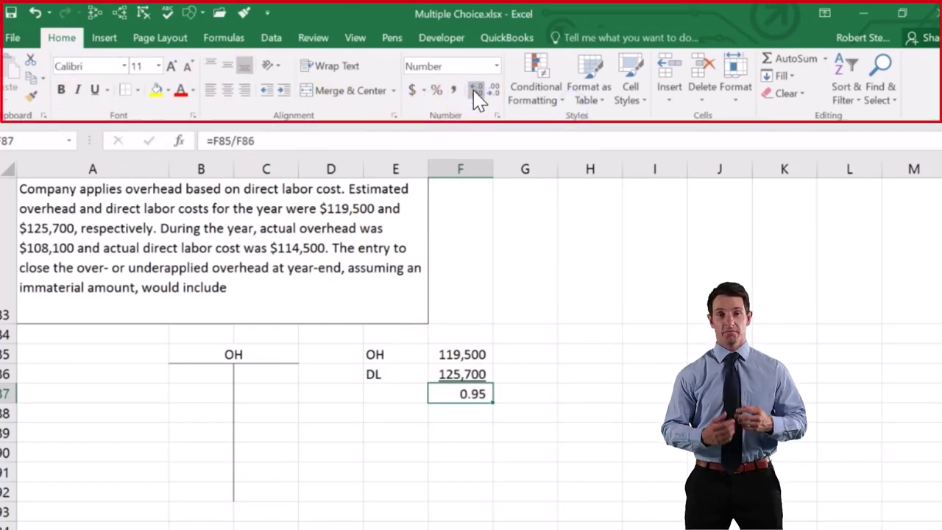
click(437, 90)
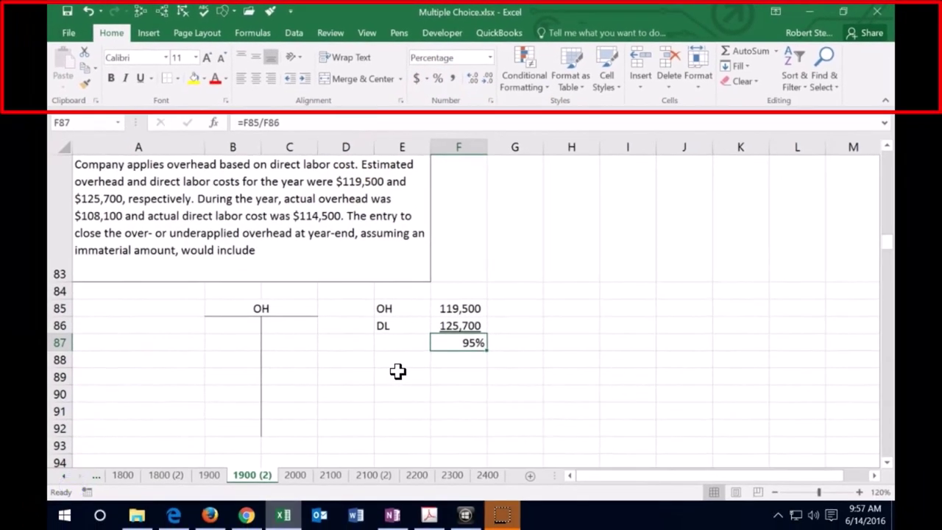
click(480, 359)
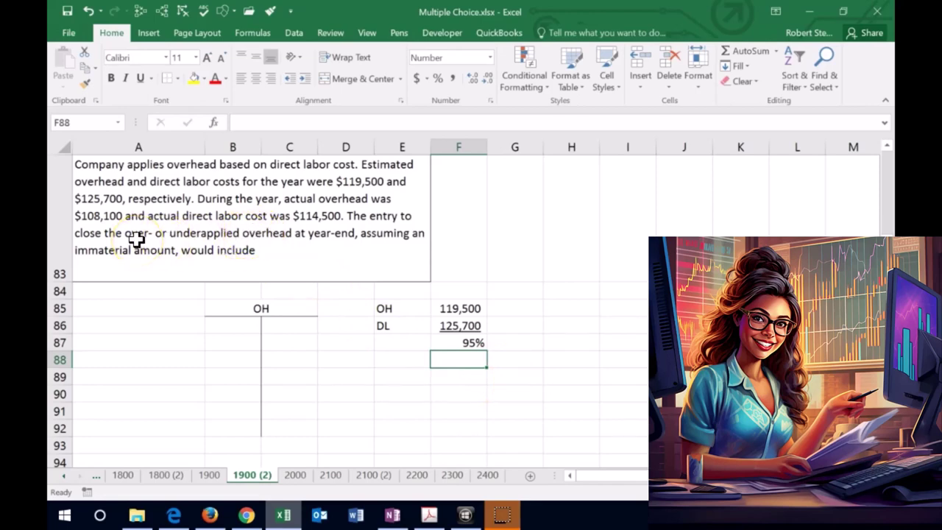
Enter the OH label in A86 and actual overhead of 108,100 in B86
click(105, 326)
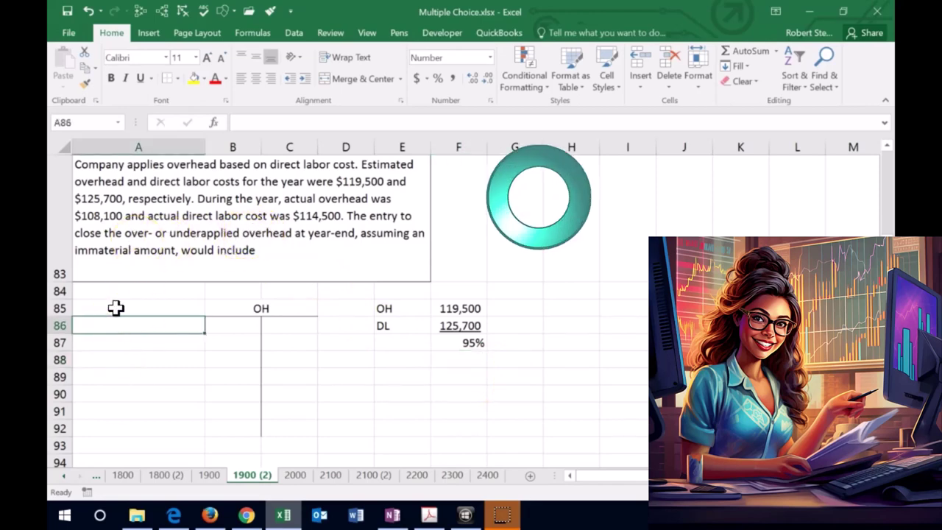
text(O)
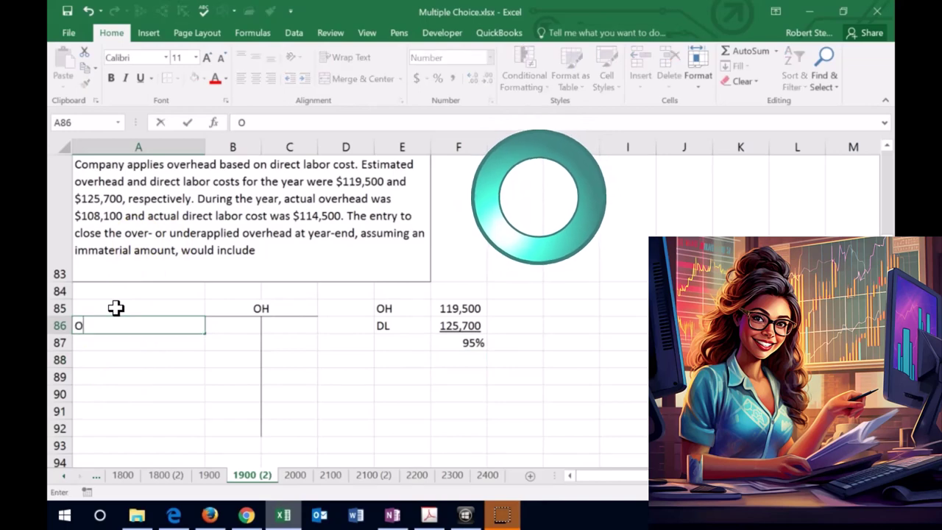
text(H)
key(Tab)
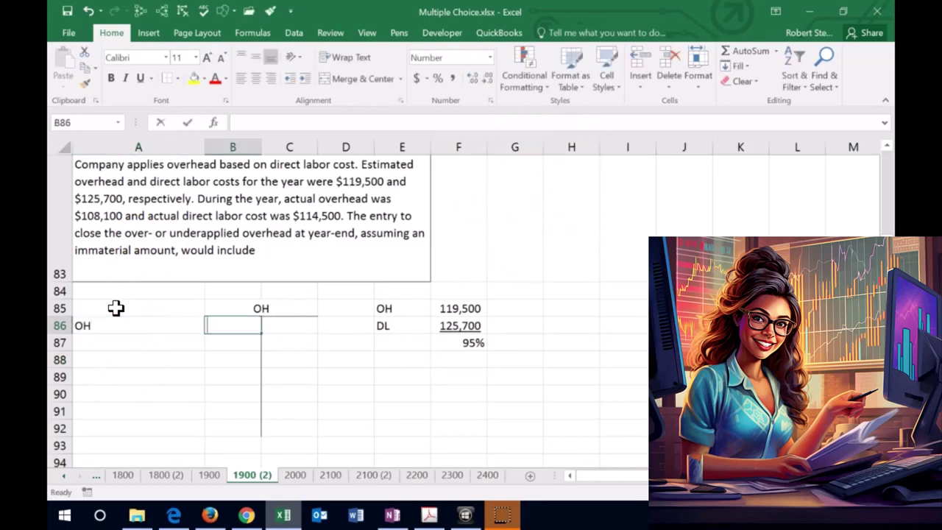
text(108,100)
key(Return)
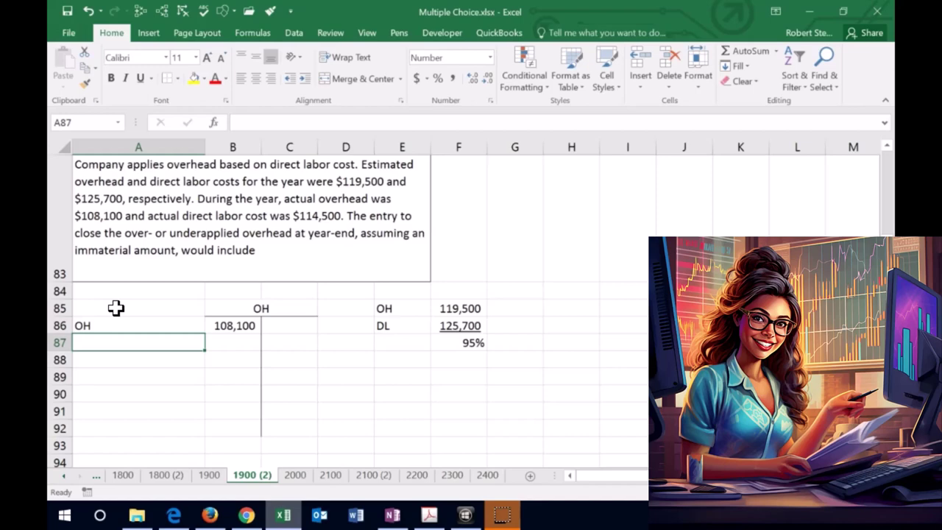
key(Right)
key(Right)
key(Right)
key(Right)
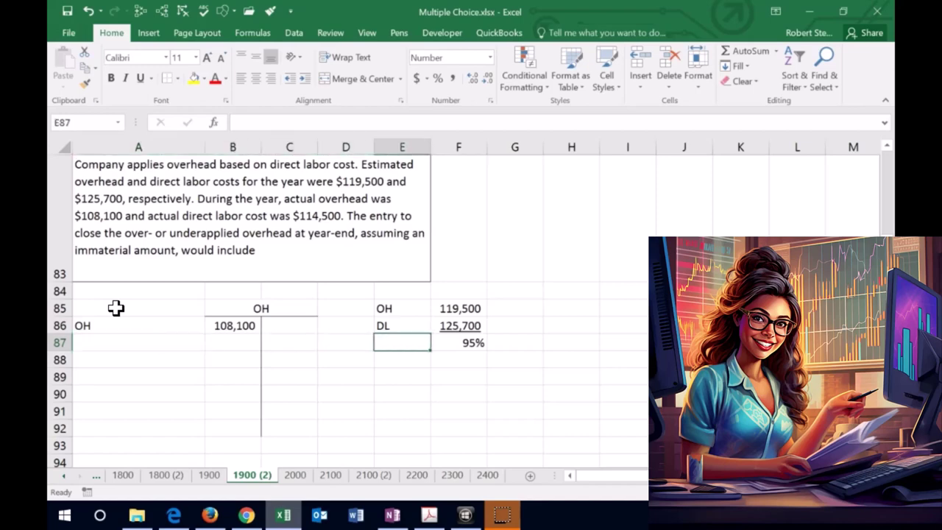
key(Right)
Enter actual direct labor of 114,500 in F88 beneath the 95% rate
key(Down)
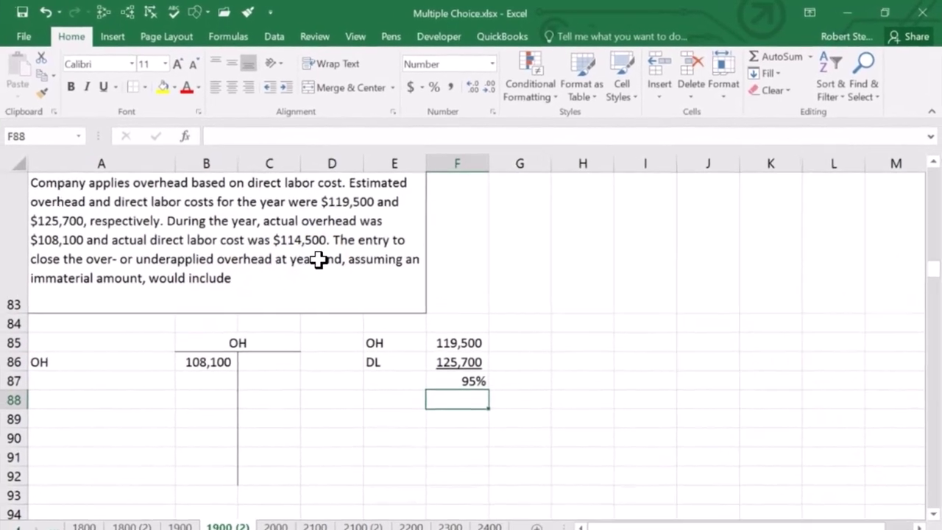
text(11)
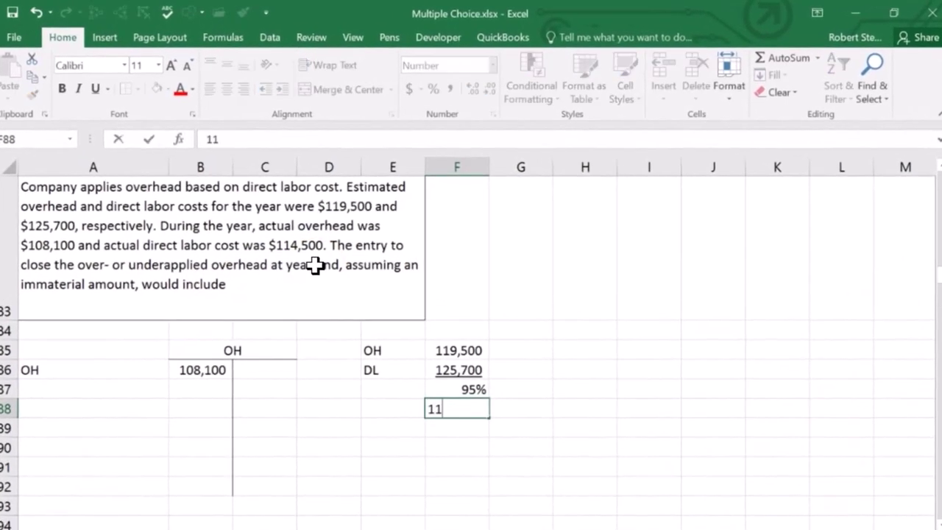
text(4,500)
key(Return)
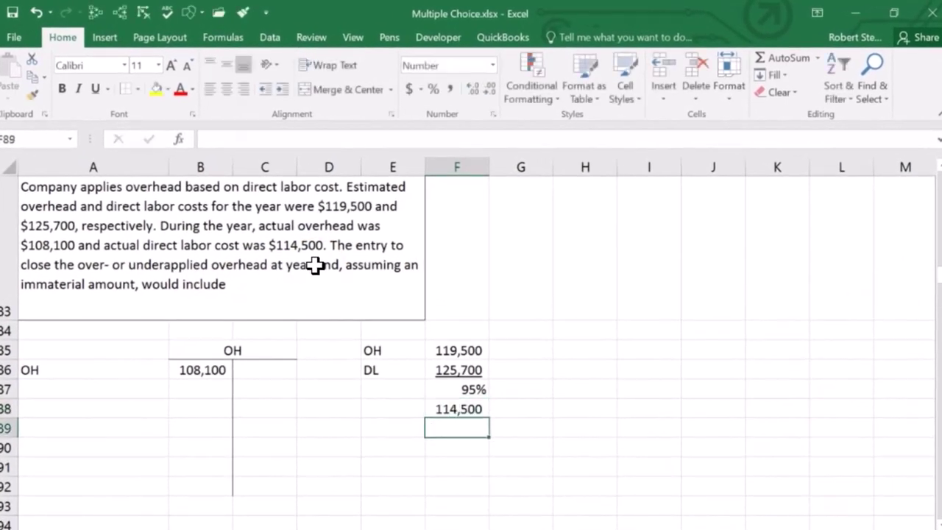
key(Up)
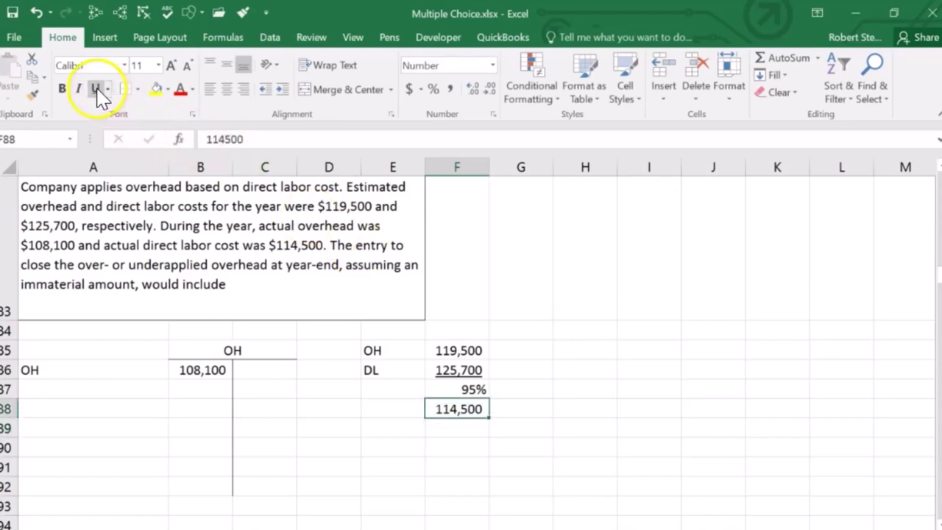
Compute applied overhead of 108,852 in F89 with =F87*F88
key(Down)
text(=)
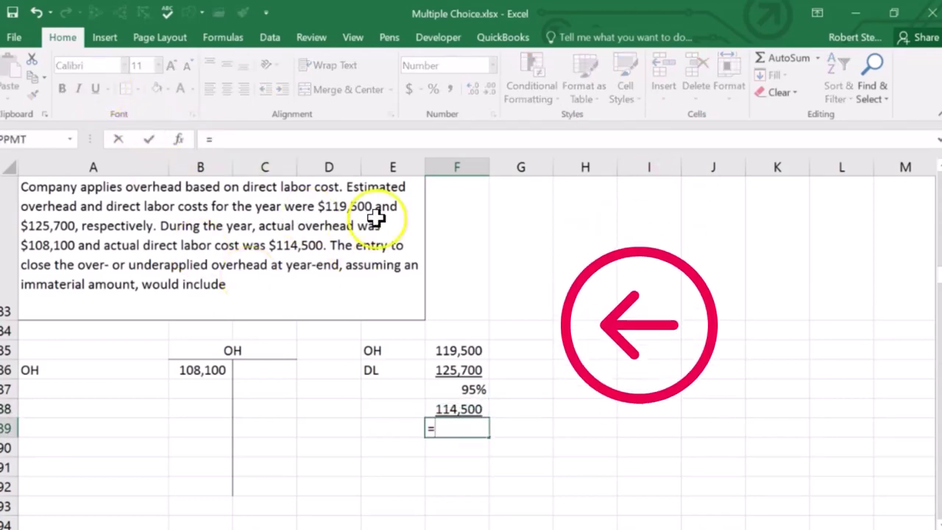
click(444, 388)
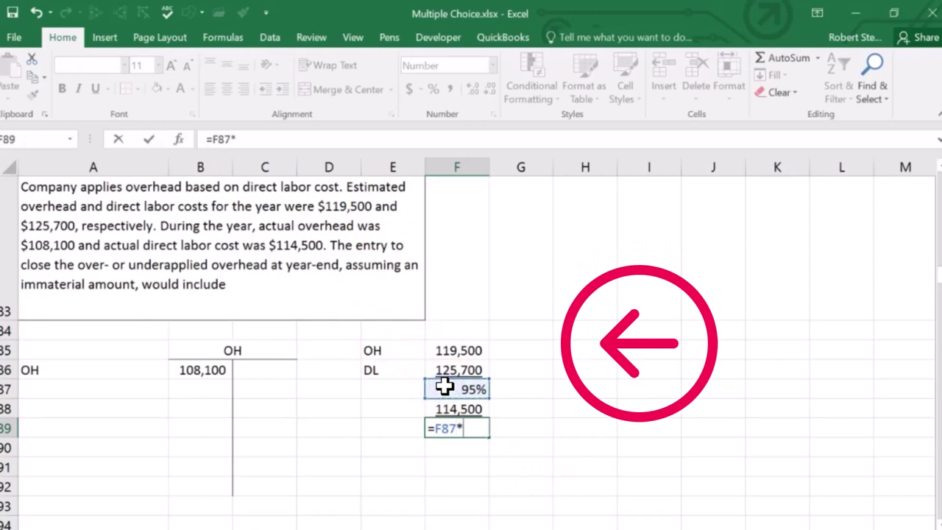
text(*)
click(479, 409)
key(Return)
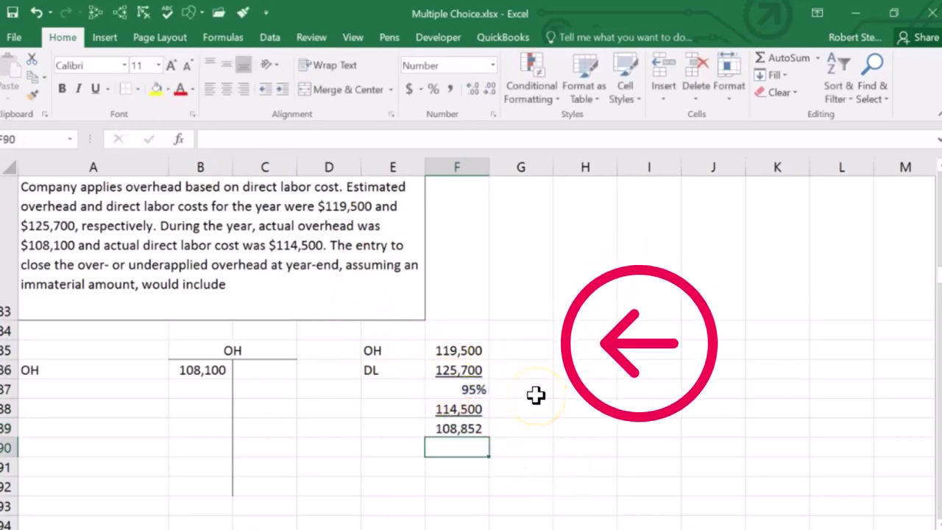
key(Up)
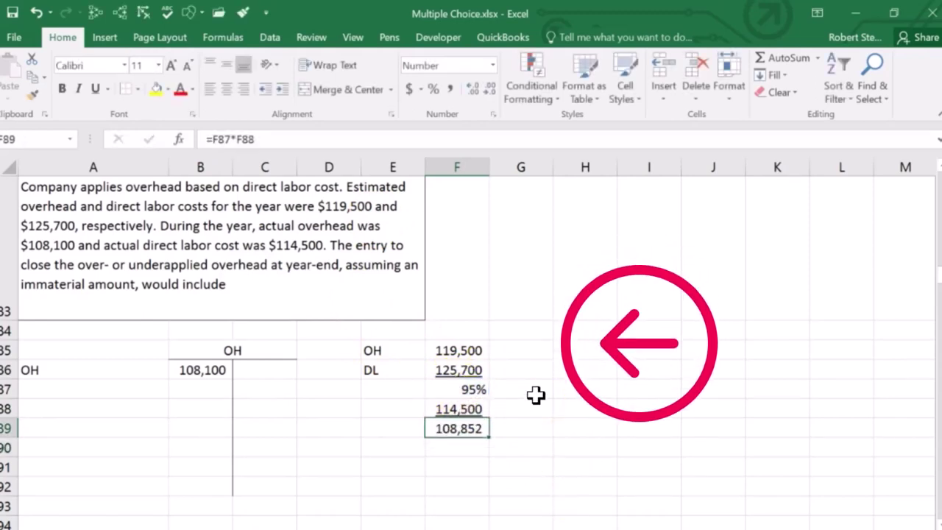
key(Left)
key(Left)
key(Left)
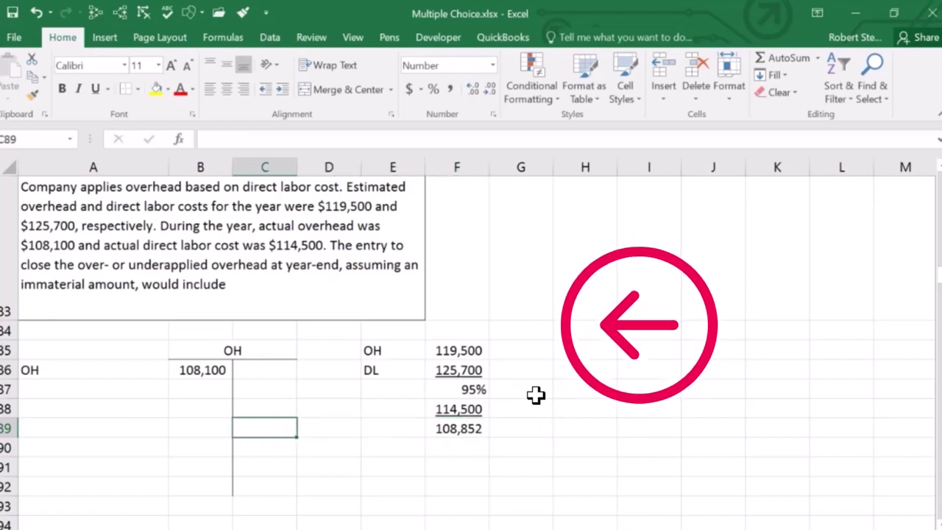
Credit the OH account in C87 with =-F89, showing the applied overhead as (108,852)
key(Up)
key(Up)
text(-)
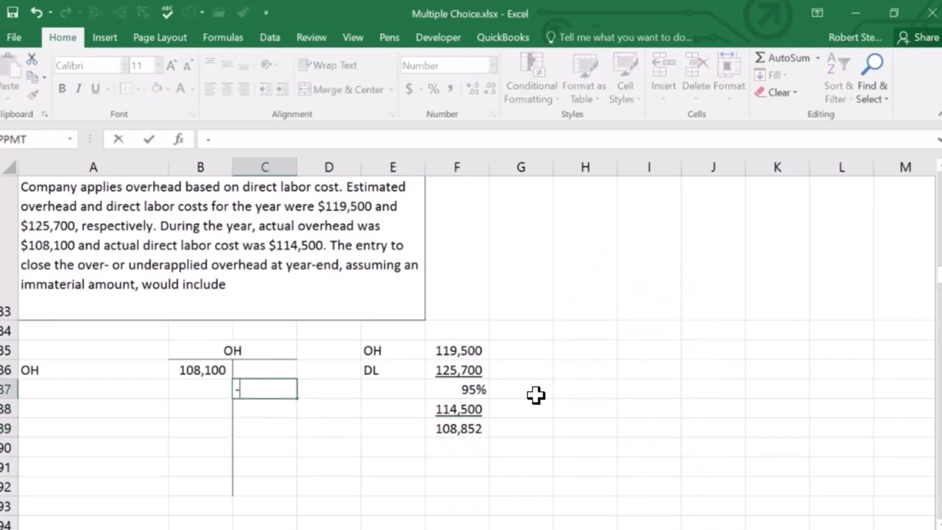
key(Down)
key(Down)
key(Right)
key(Right)
key(Right)
key(Return)
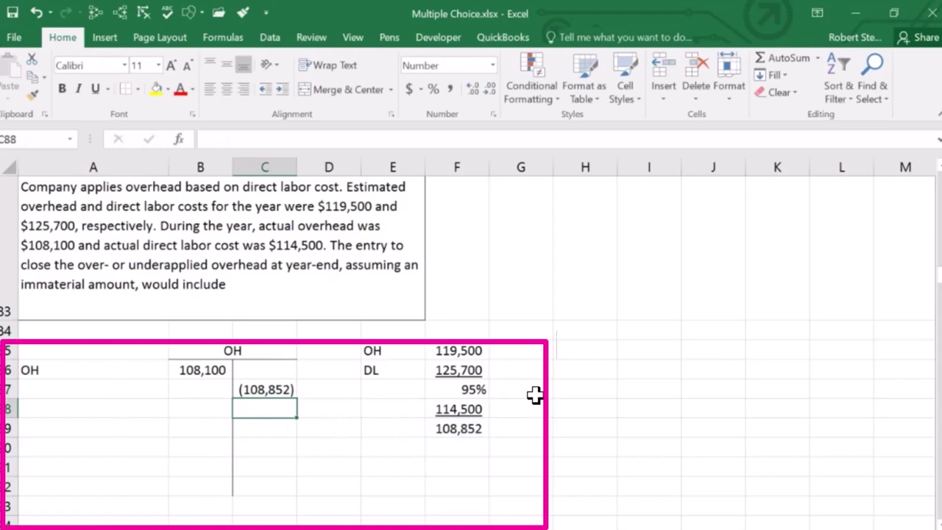
Draw a bottom border under B87:C87 as the T-account's total line
drag(221, 387, 238, 389)
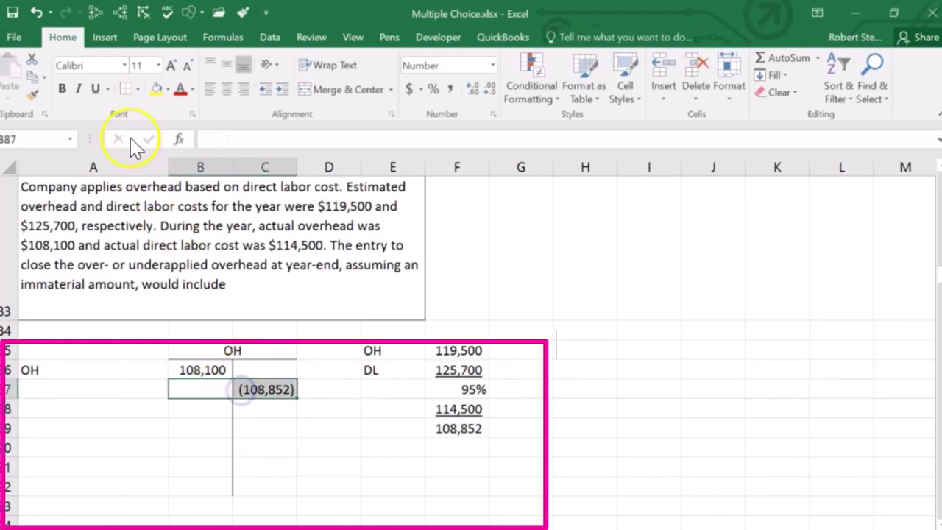
click(138, 89)
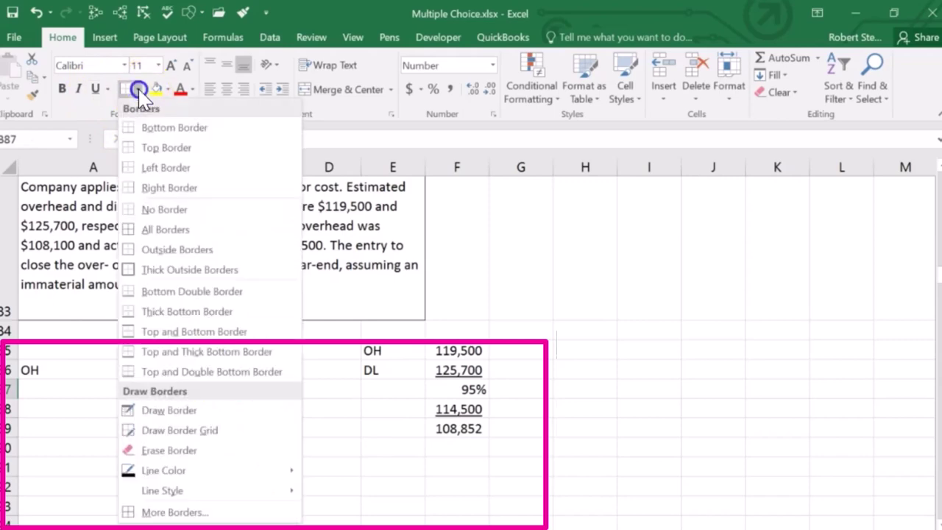
click(147, 125)
click(160, 441)
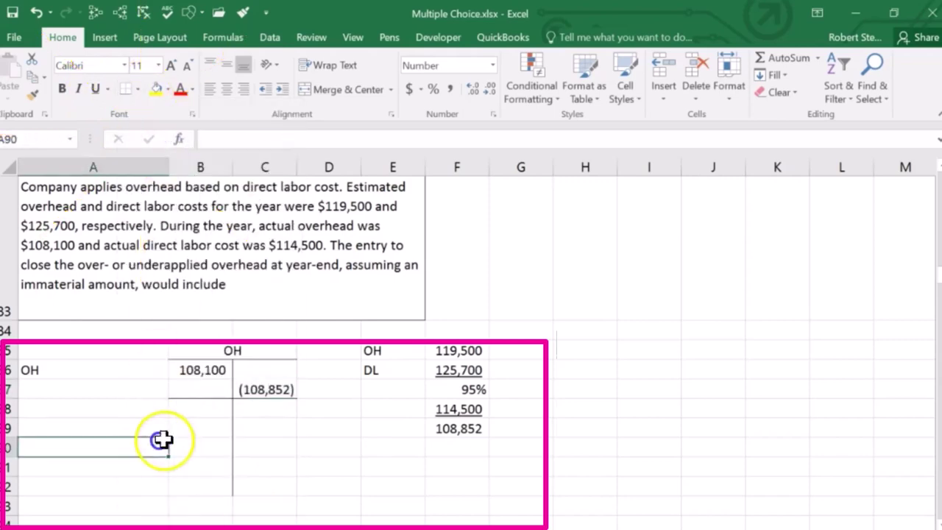
Compare the actual overhead in B86 with the applied overhead formula in C87
click(254, 397)
click(215, 373)
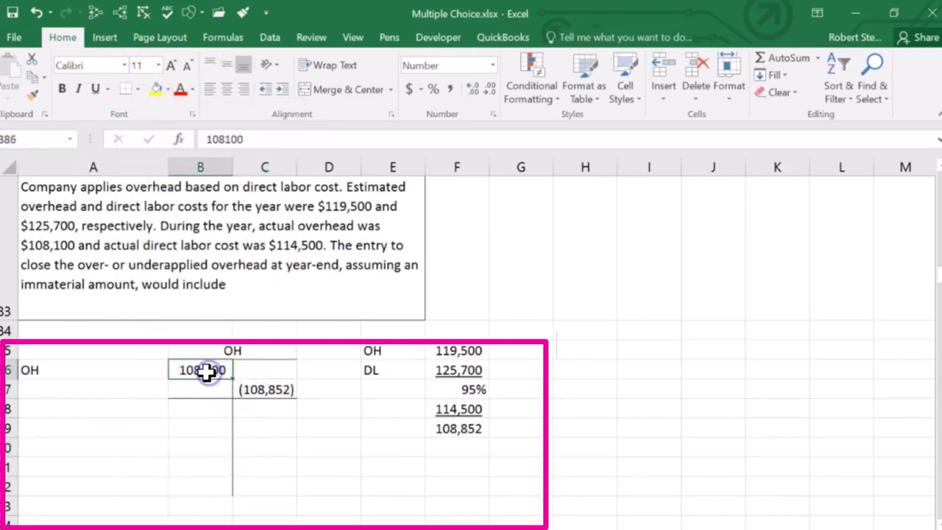
click(250, 392)
click(206, 370)
click(261, 409)
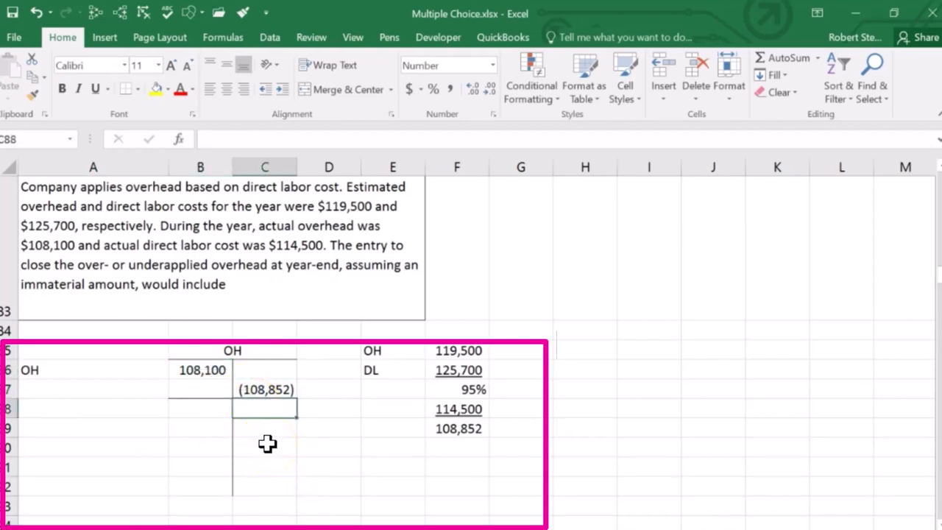
Enter =SUM(B86:C87) in C88 so the OH balance shows (752), then highlight the totalled amounts
text(=sum()
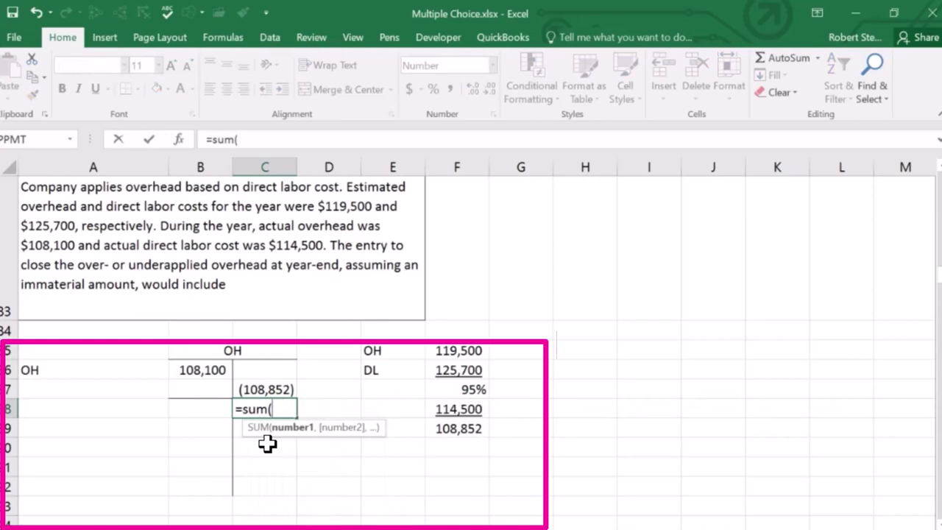
key(Up)
key(shift+Left)
key(shift+Up)
key(Return)
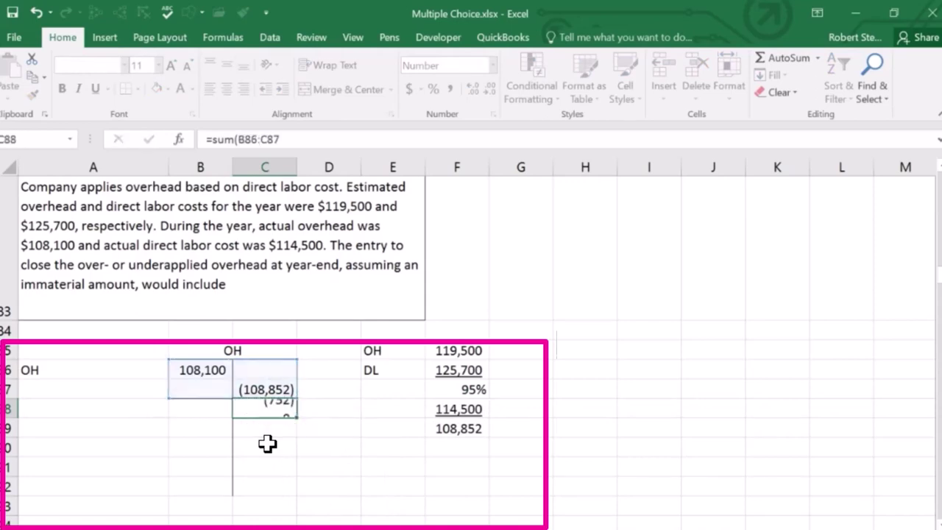
click(205, 364)
drag(205, 365, 242, 385)
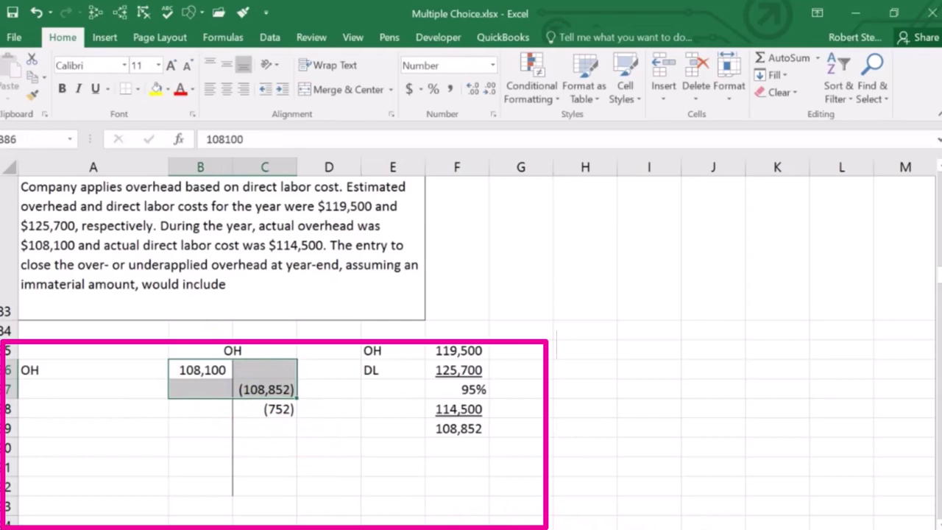
click(254, 407)
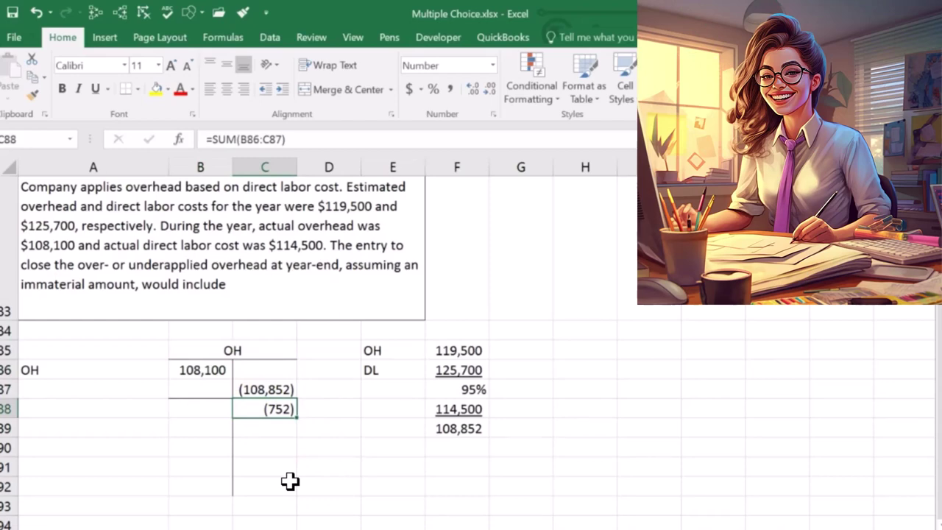
Add an Adj debit of 752 in row 89 and select B89:C89 for a total line
click(114, 430)
text(Adj)
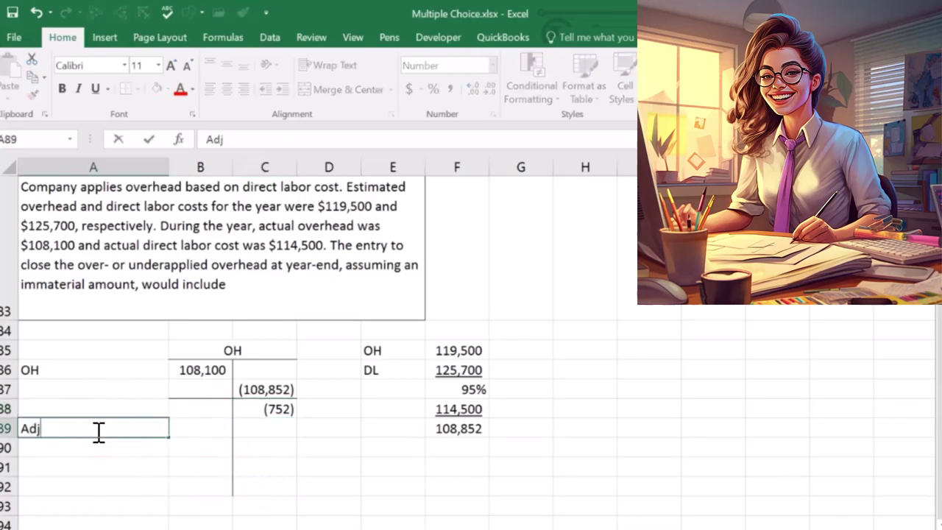
key(Tab)
text(7)
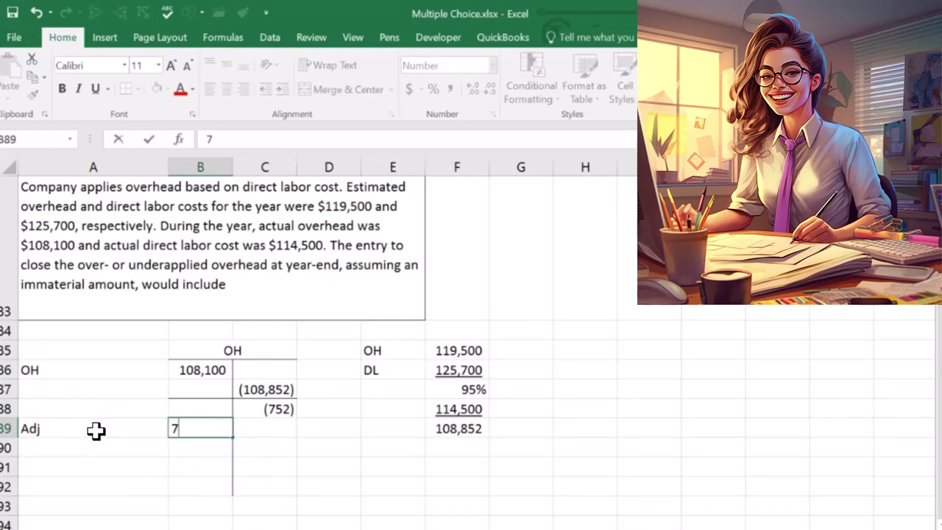
key(Return)
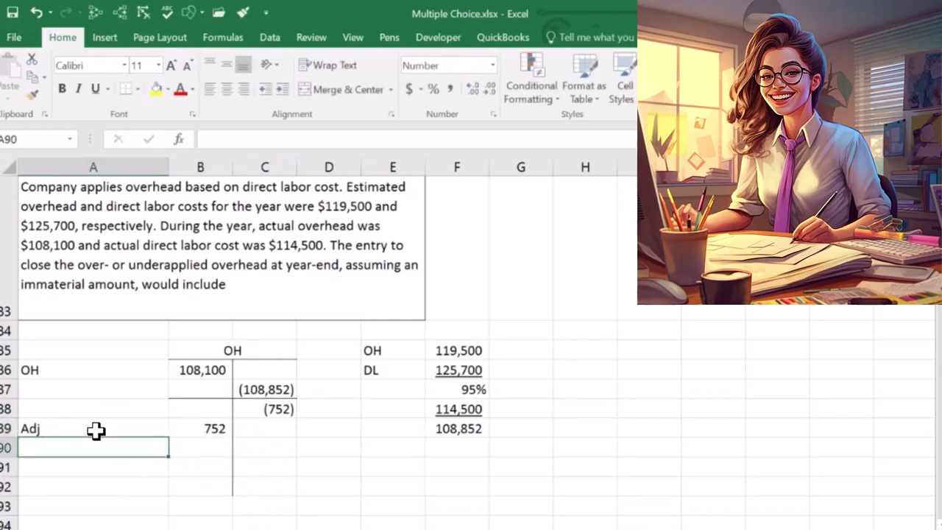
drag(206, 428, 243, 428)
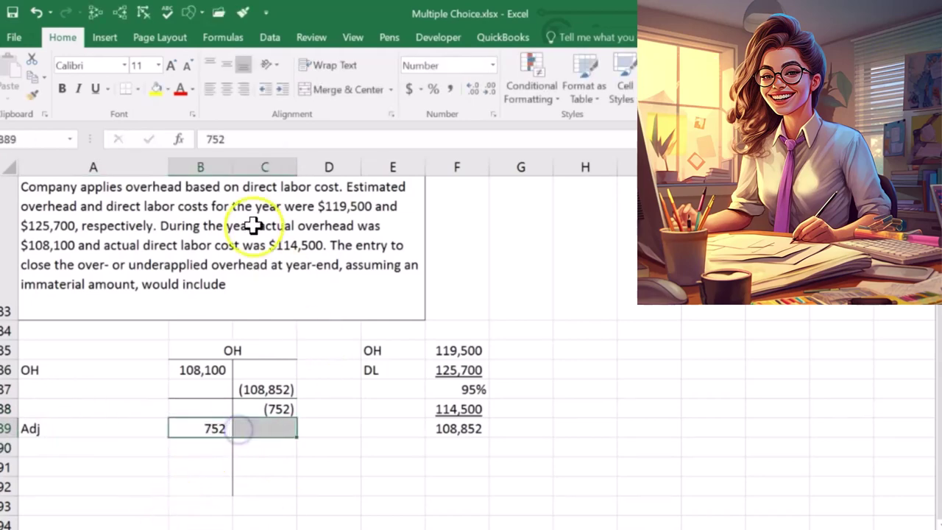
Total B88:C89 in B90 with =SUM, bringing the OH balance to zero
click(202, 447)
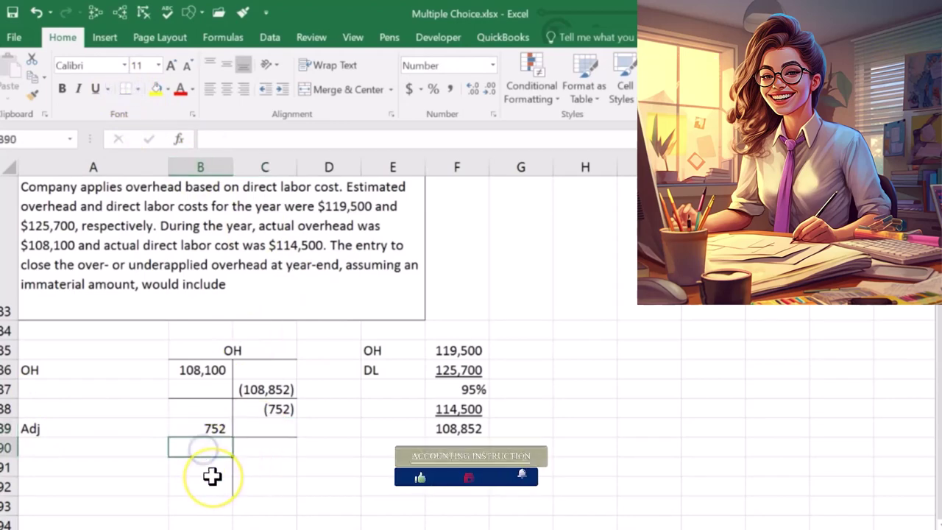
text(=sum()
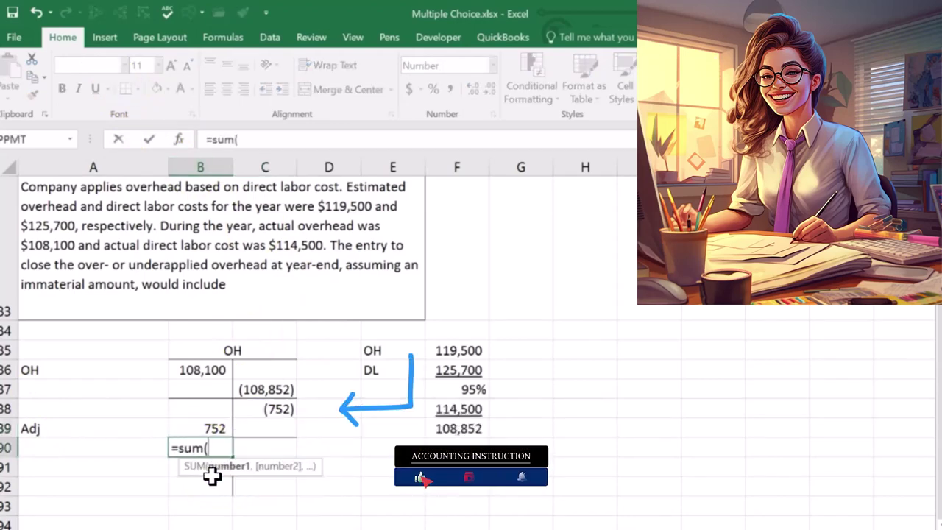
key(Up)
key(shift+Up)
key(shift+Right)
key(Return)
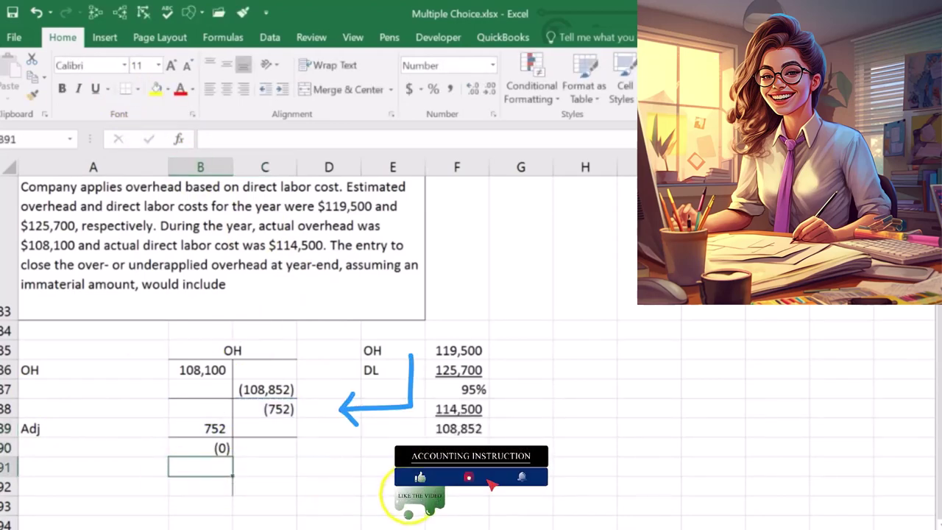
click(566, 352)
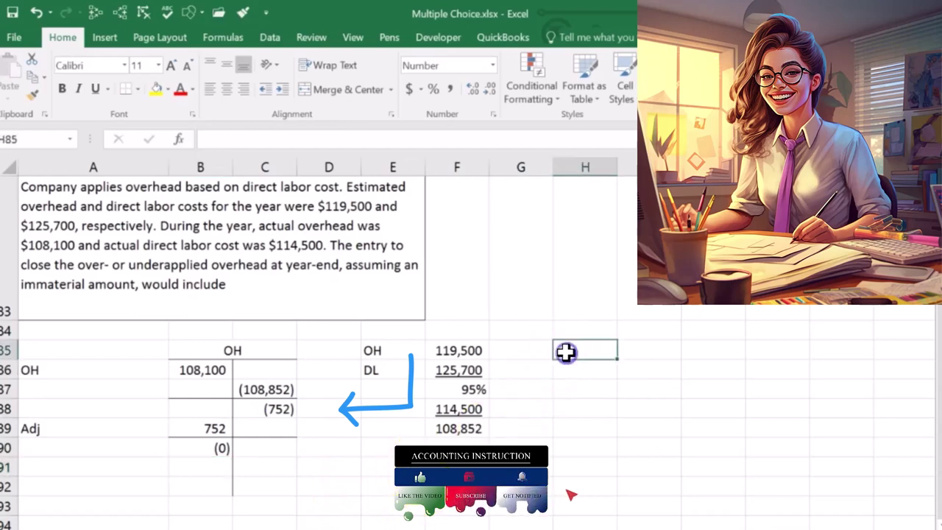
Start the closing entry by debiting OH 752 in H85:I85
text(OH)
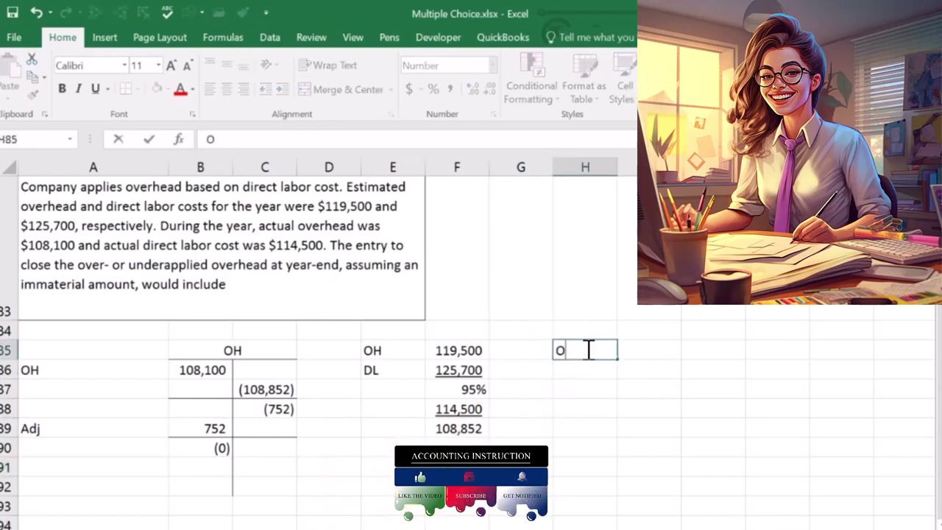
key(Tab)
text(7)
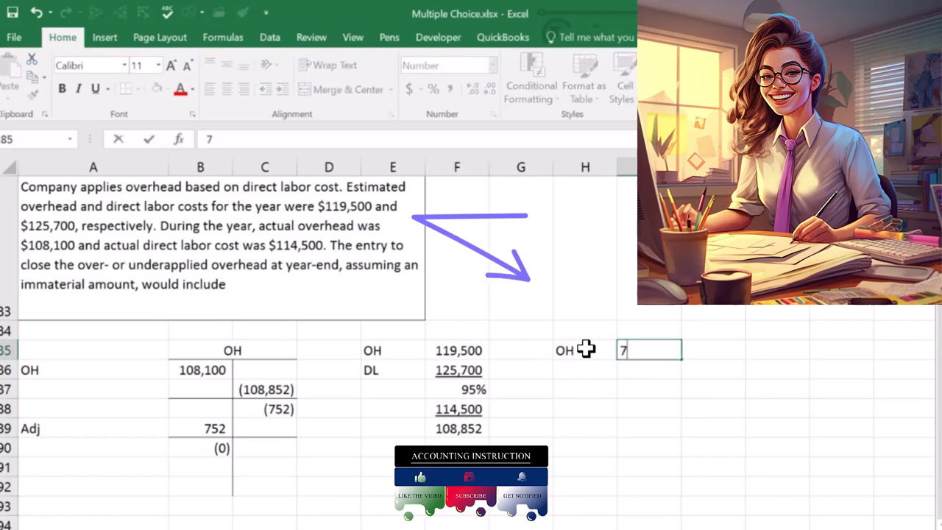
key(Down)
key(Right)
Credit COGS (752) in J86 with =-I85, labelling H86 as COGS
text(-)
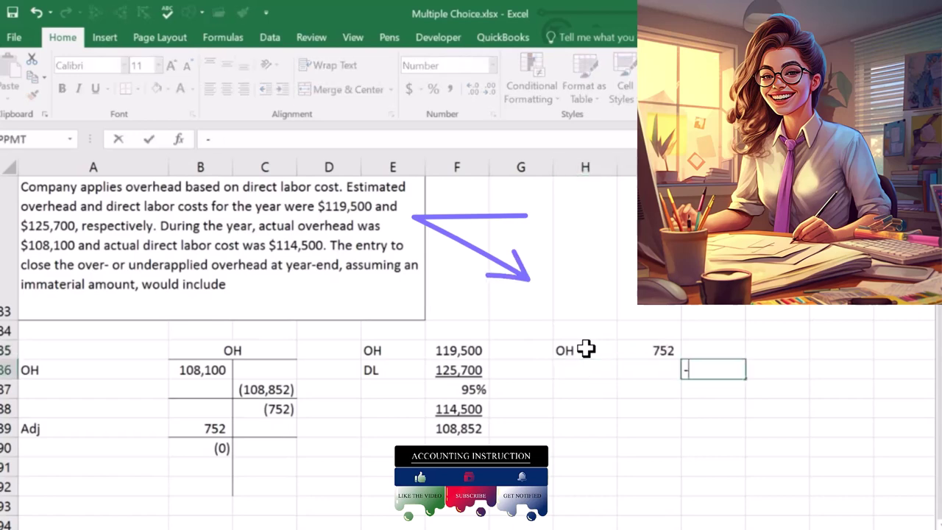
key(Up)
key(Left)
key(Return)
key(Left)
key(Left)
key(Up)
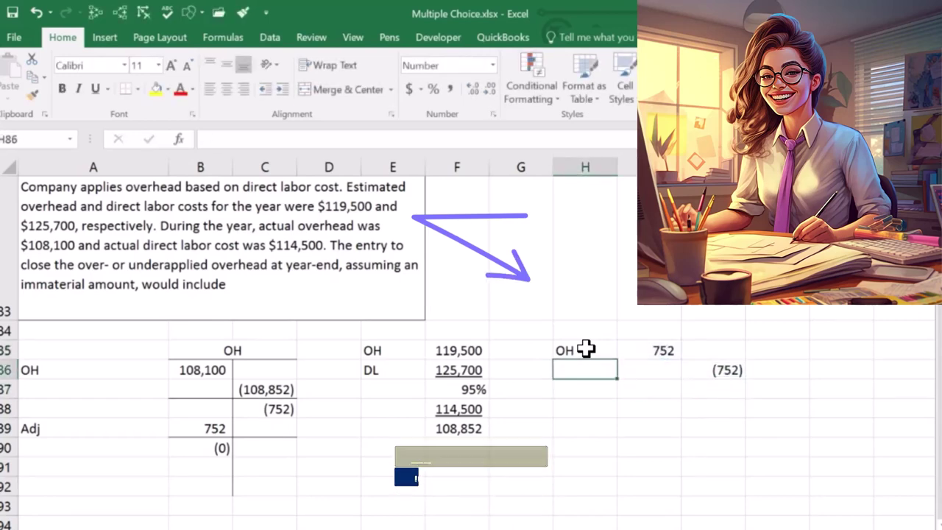
text(COGS)
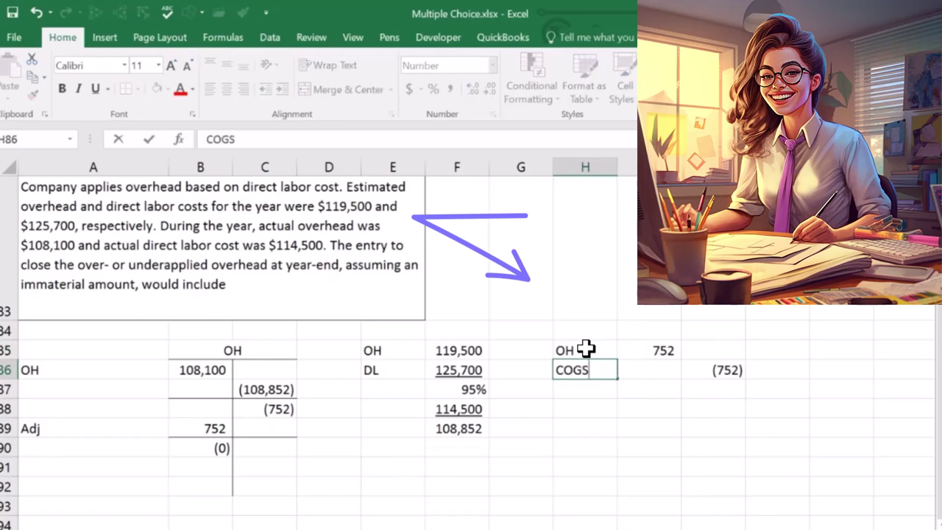
key(Return)
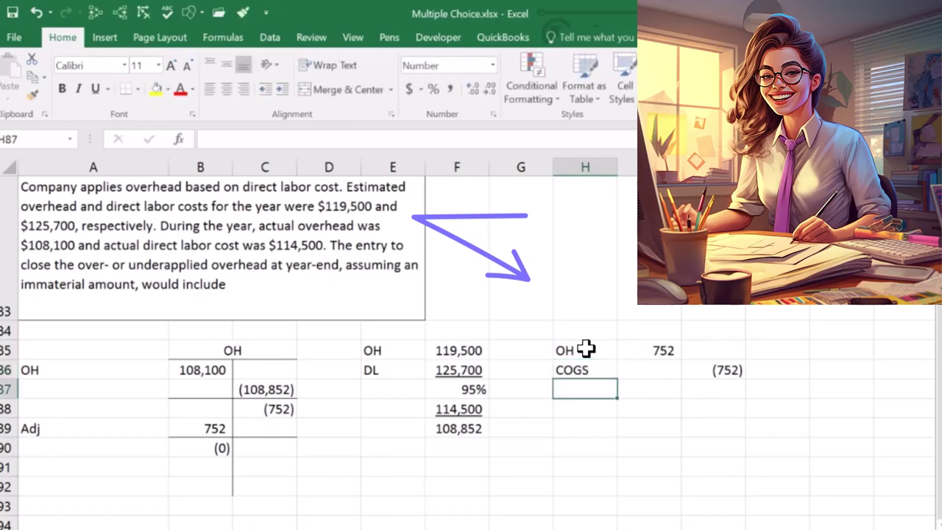